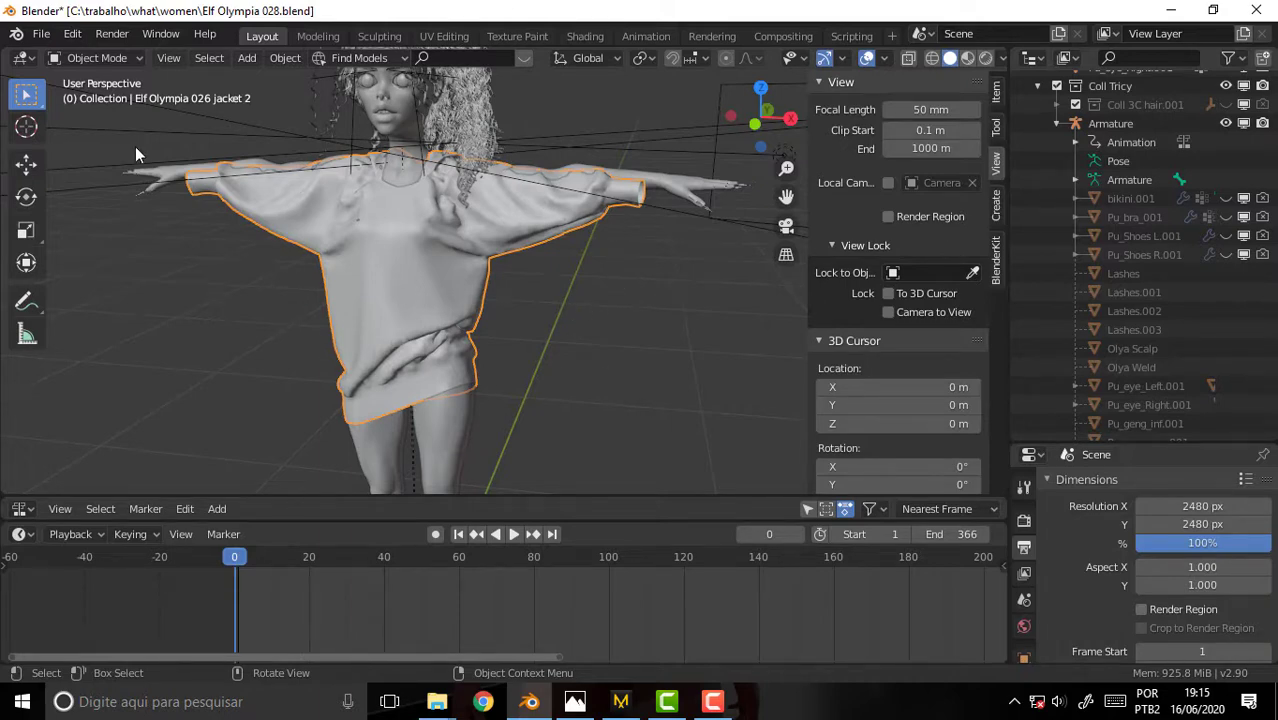
Enter Edit Mode and select the cuff, neck and hem regions as seam-delimited linked selections.
{"action": "left_click", "coordinate": [88, 57]}
{"action": "left_click", "coordinate": [101, 99]}
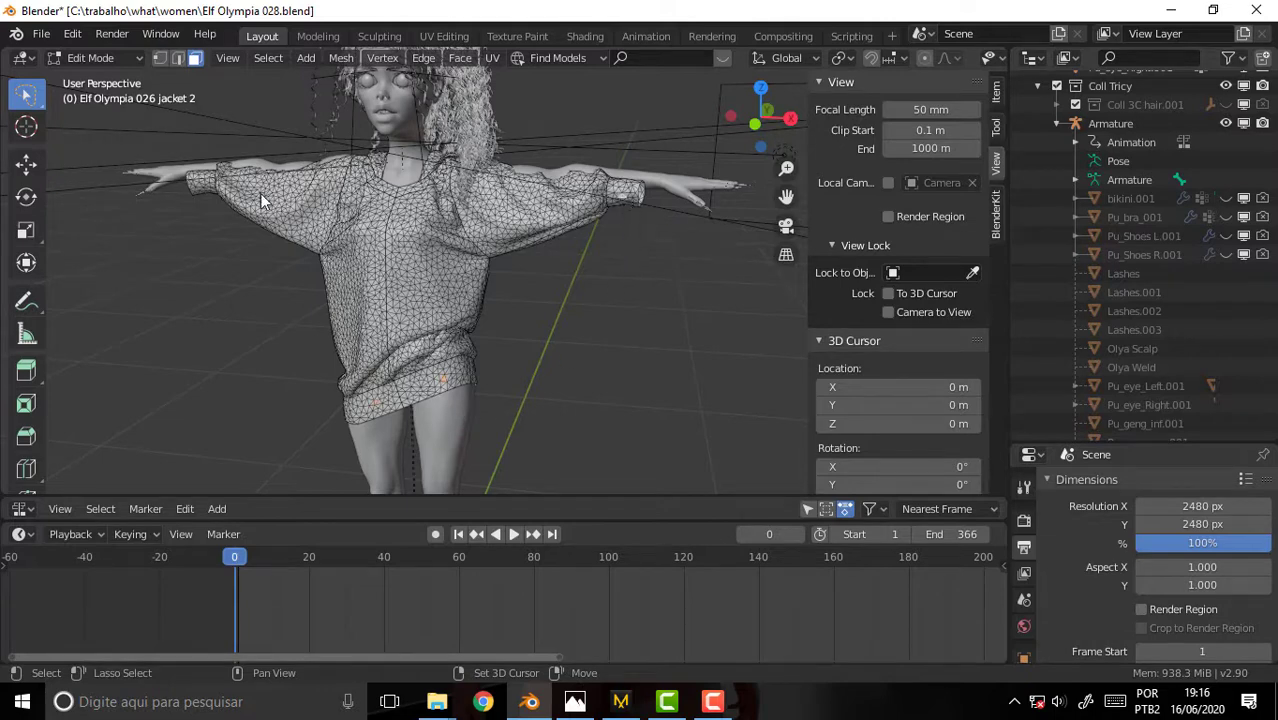
{"action": "left_click", "coordinate": [621, 195], "text": "shift"}
{"action": "middle_click_drag", "start_coordinate": [655, 315], "coordinate": [256, 296]}
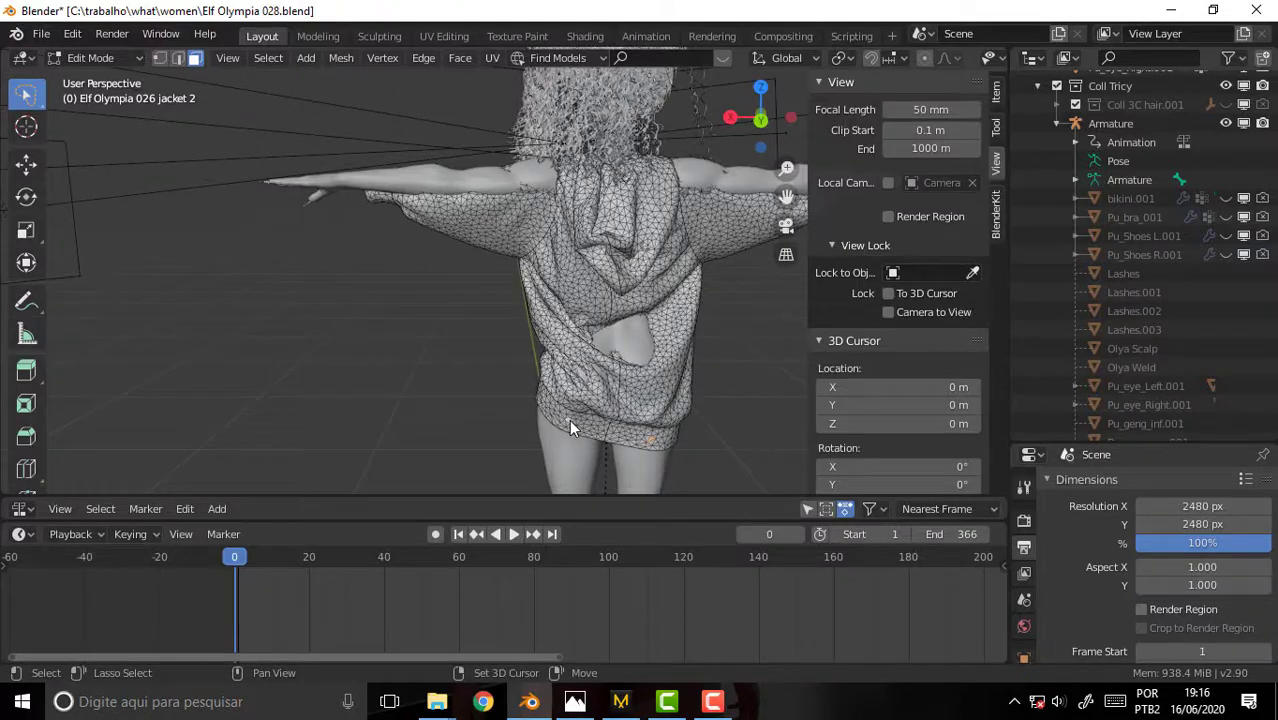
{"action": "mouse_move", "coordinate": [348, 399]}
{"action": "middle_mouse_down"}
{"action": "mouse_move", "coordinate": [750, 443]}
{"action": "mouse_move", "coordinate": [806, 420]}
{"action": "mouse_move", "coordinate": [446, 191]}
{"action": "middle_mouse_up"}
{"action": "left_click", "coordinate": [412, 200], "text": "shift"}
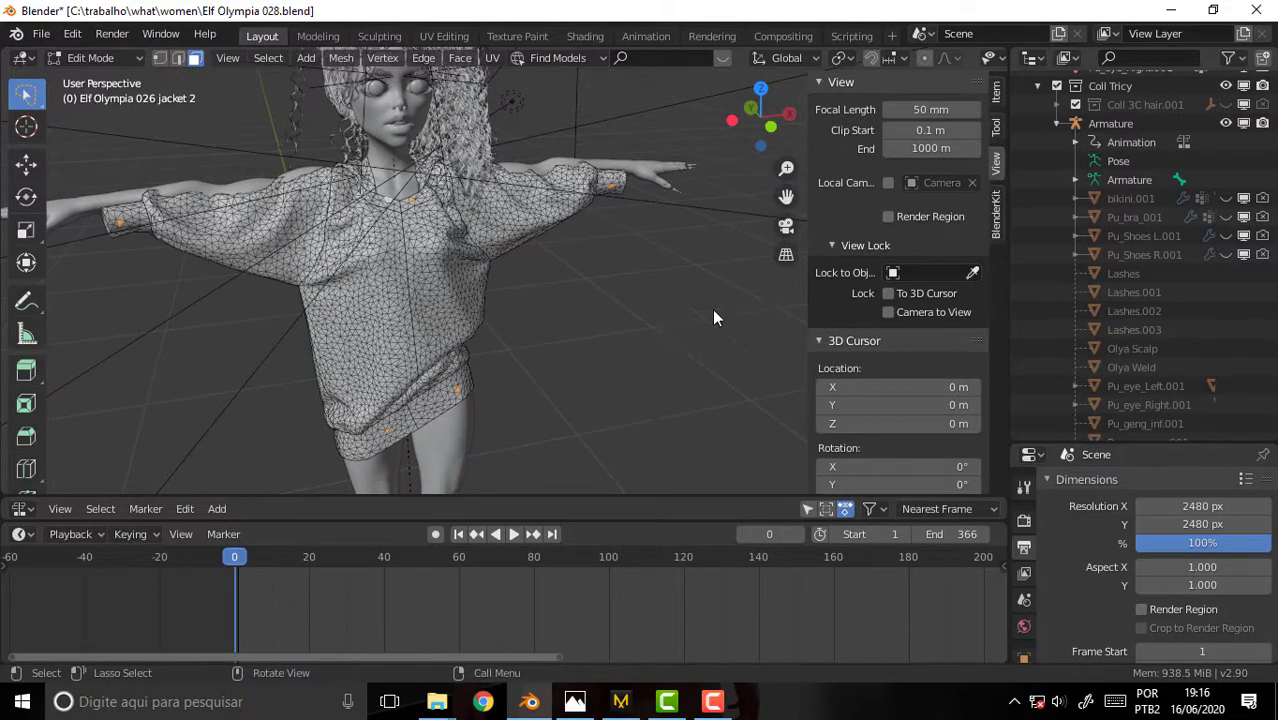
{"action": "key", "text": "ctrl+l"}
{"action": "mouse_move", "coordinate": [712, 317]}
{"action": "middle_mouse_down"}
{"action": "mouse_move", "coordinate": [322, 312]}
{"action": "mouse_move", "coordinate": [685, 291]}
{"action": "mouse_move", "coordinate": [597, 289]}
{"action": "middle_mouse_up"}
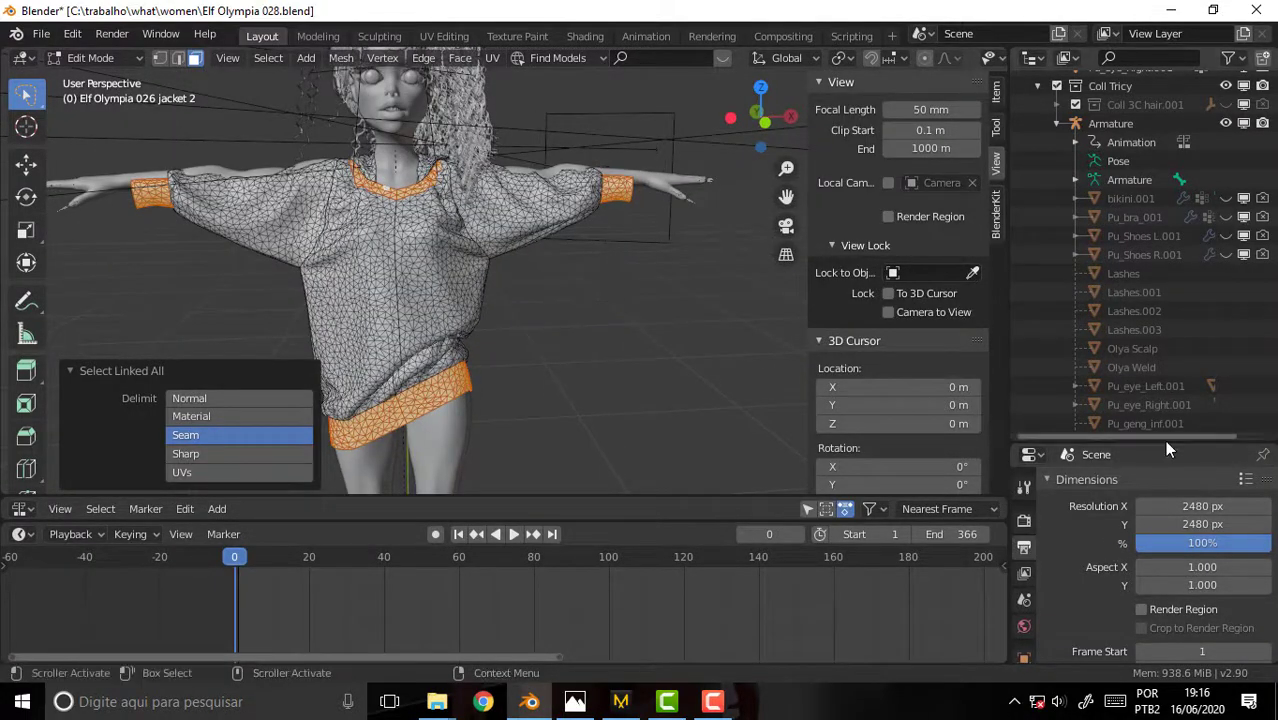
Add a new vertex group to the jacket in Object Data properties.
{"action": "left_click_drag", "start_coordinate": [1162, 443], "coordinate": [1168, 240]}
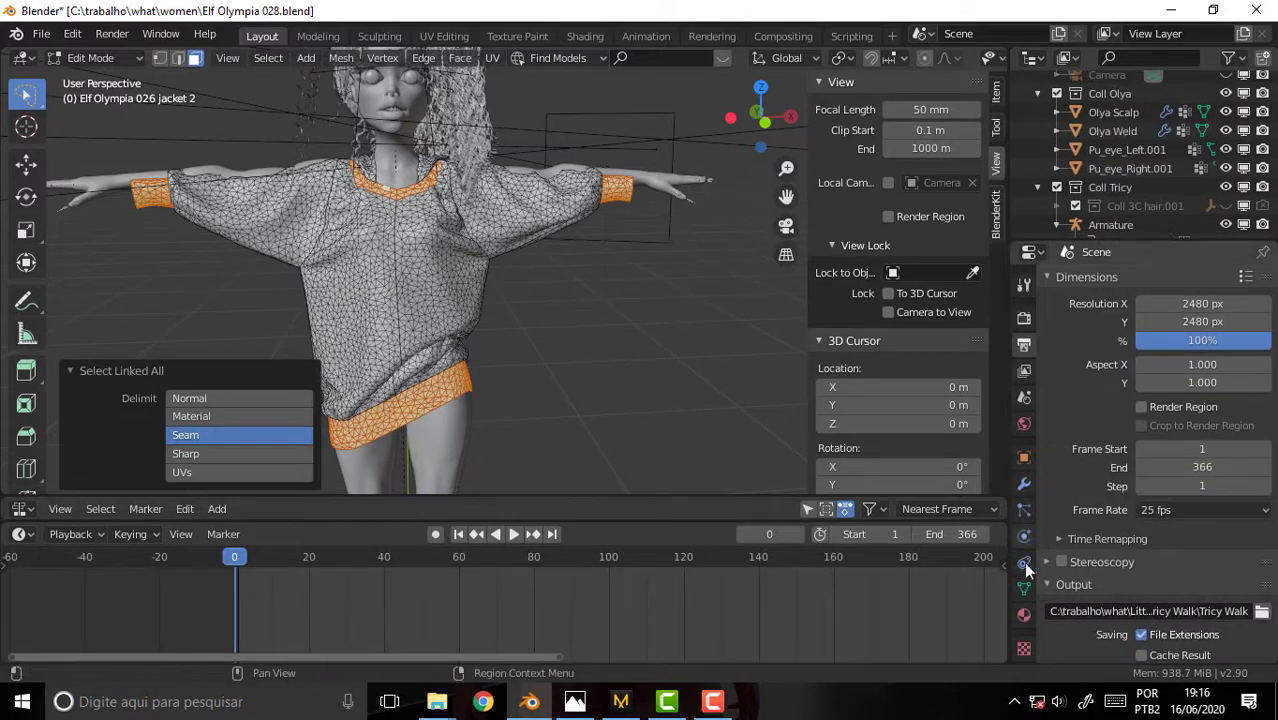
{"action": "left_click", "coordinate": [1021, 589]}
{"action": "left_click", "coordinate": [1262, 340]}
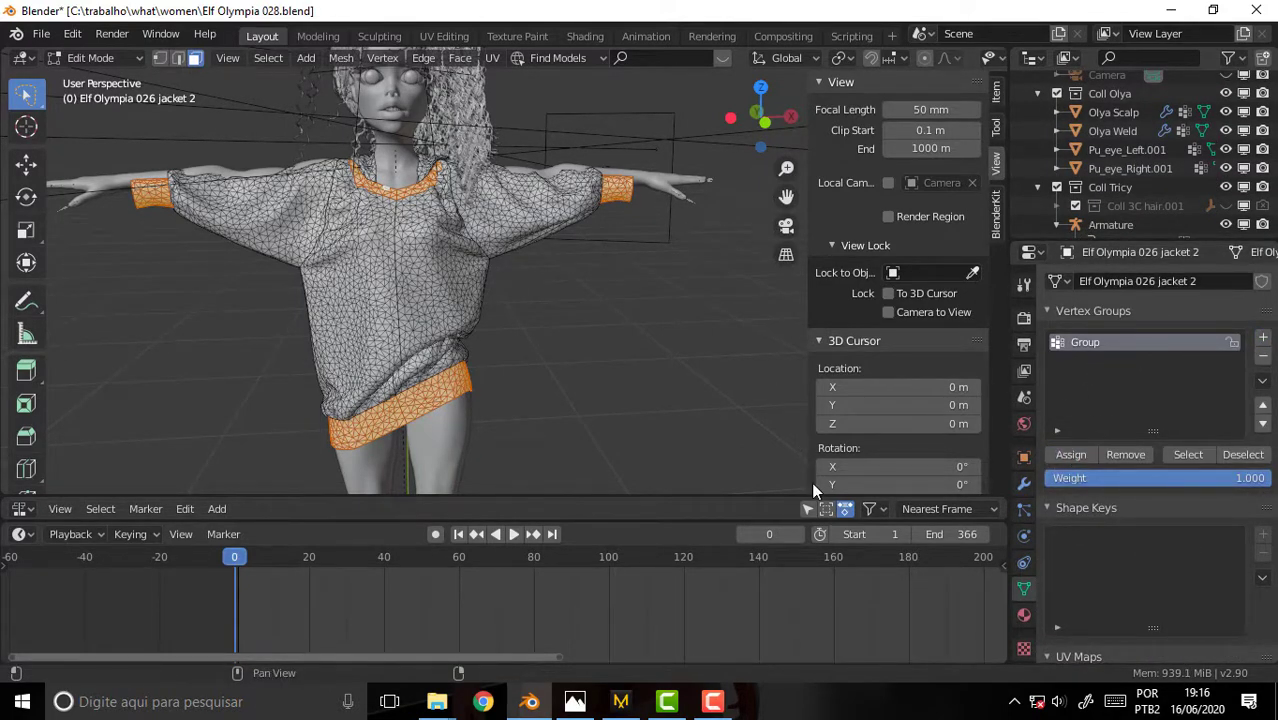
Add a second material slot with degra.002, then reselect the FABRIC 1_FRONT_3386632 slot.
{"action": "left_click", "coordinate": [1023, 615]}
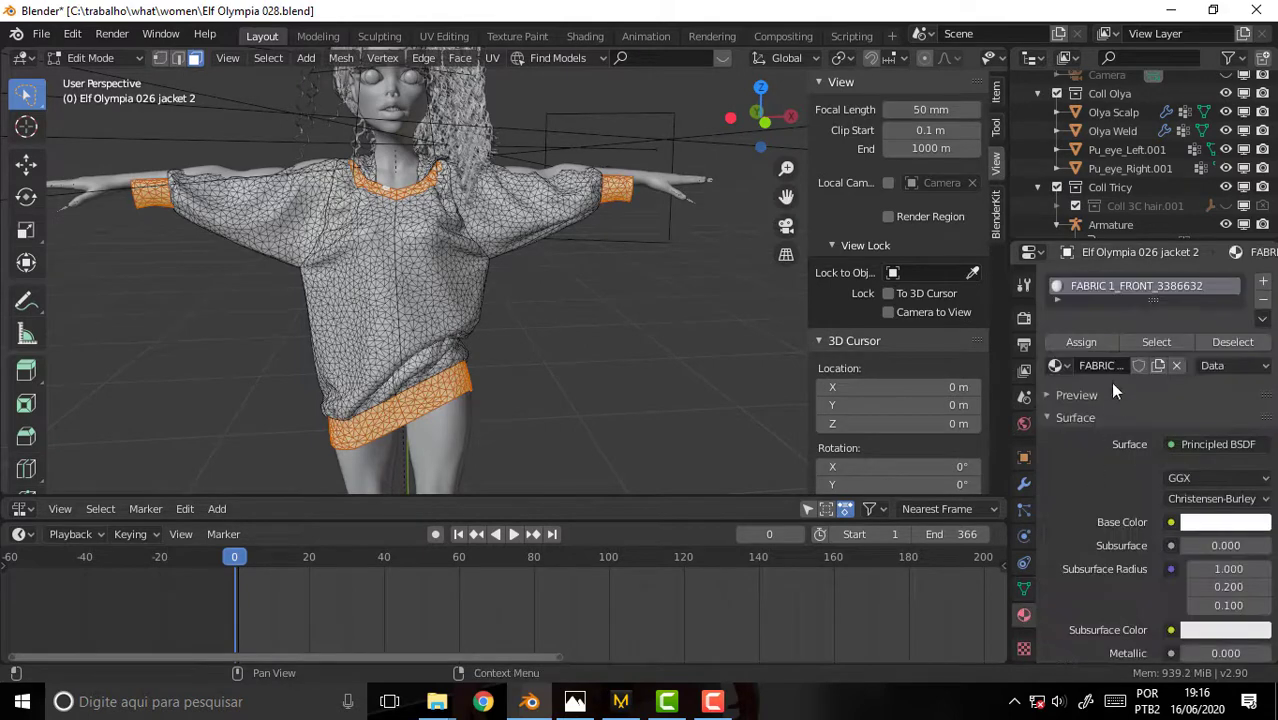
{"action": "left_click", "coordinate": [1263, 283]}
{"action": "left_click", "coordinate": [1055, 409]}
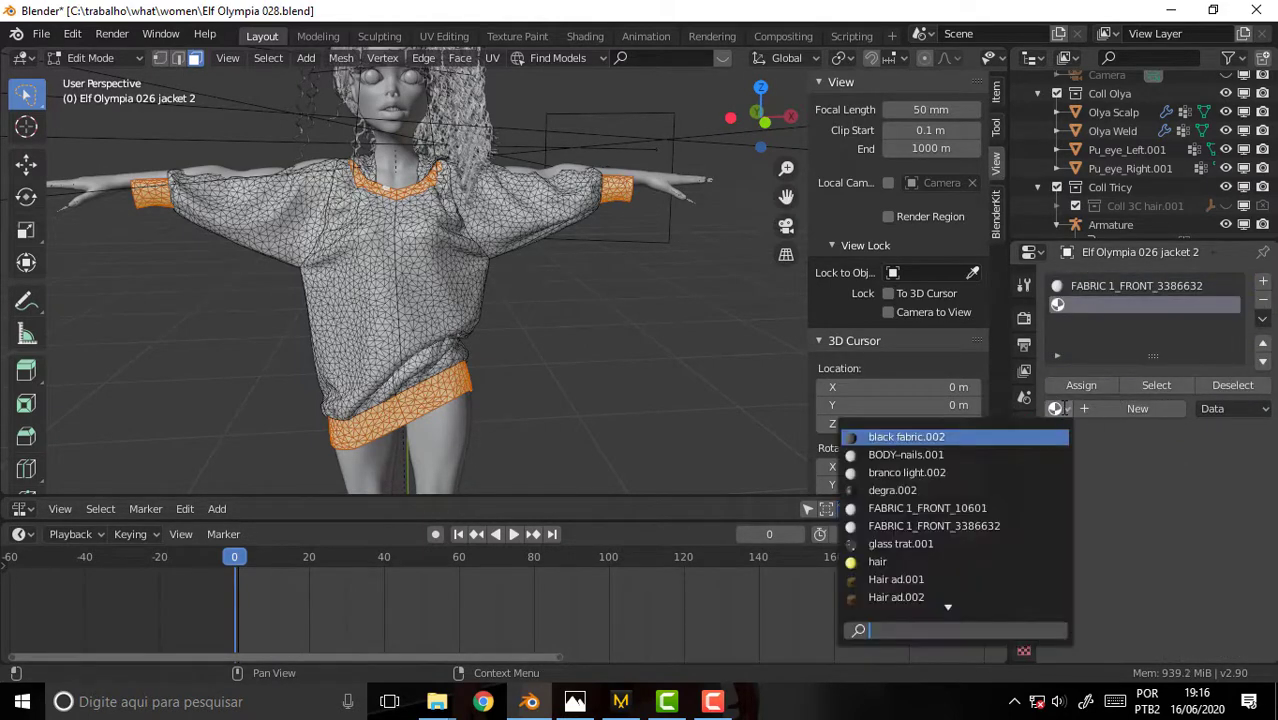
{"action": "left_click", "coordinate": [952, 491]}
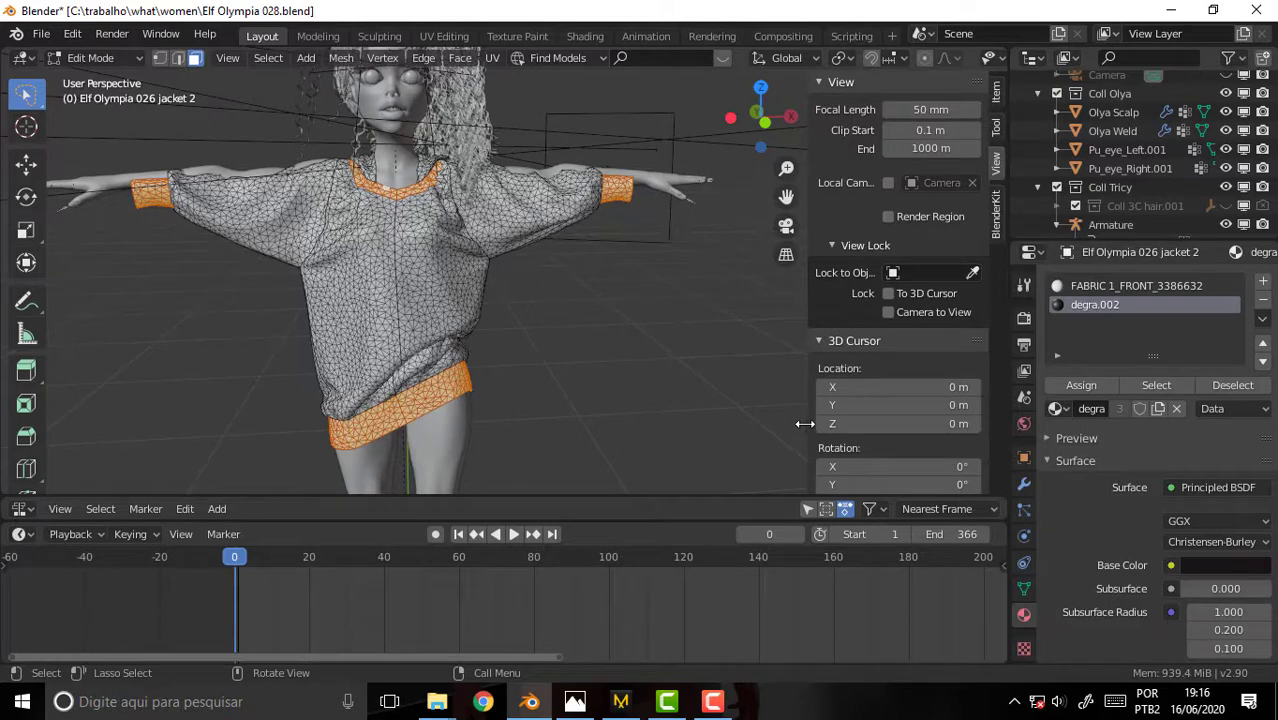
{"action": "left_click", "coordinate": [1116, 288]}
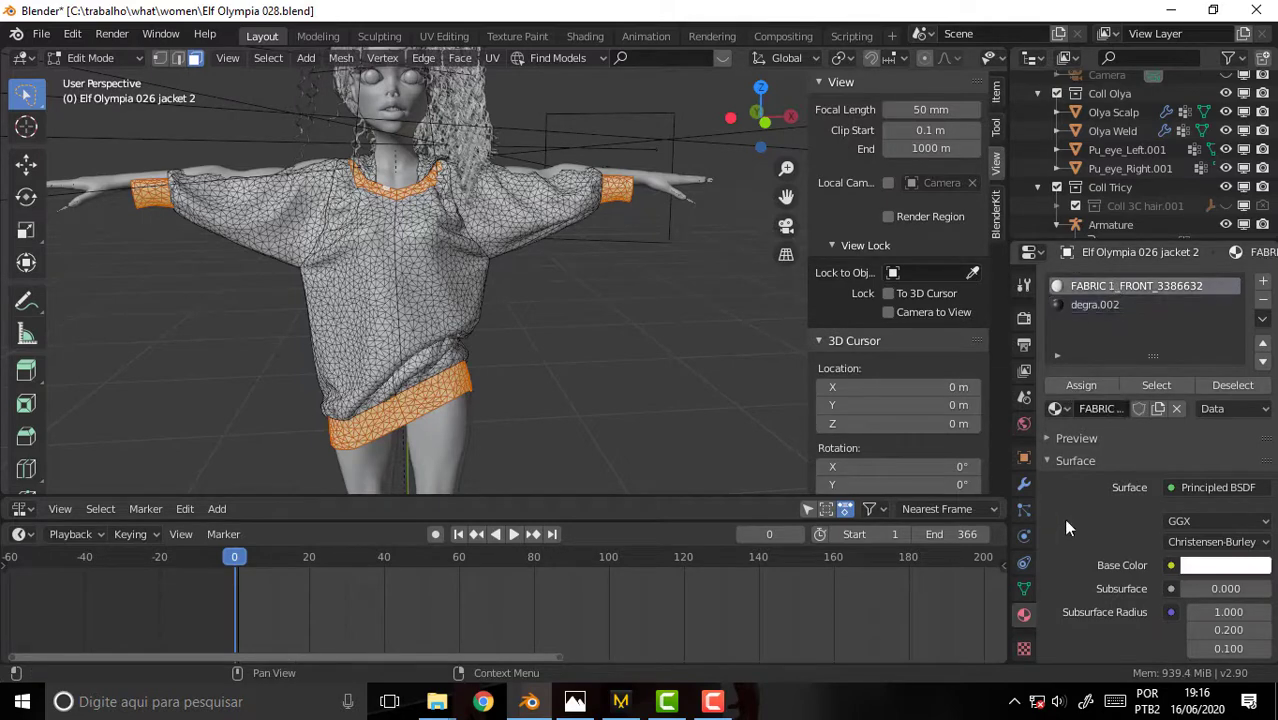
Match the hoodie photo by setting FABRIC's base colour to orange-red (H 0.026, S 0.730).
{"action": "left_click", "coordinate": [575, 702]}
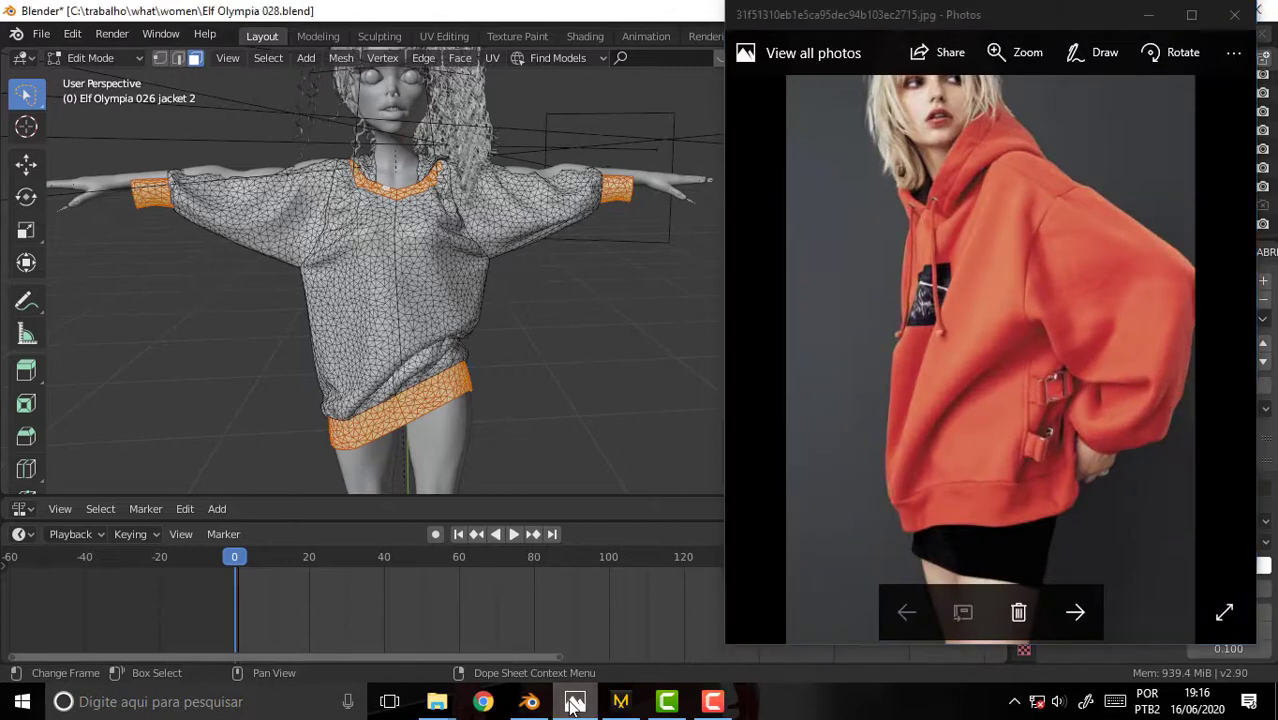
{"action": "left_click", "coordinate": [575, 702]}
{"action": "left_click", "coordinate": [1240, 570]}
{"action": "left_click_drag", "start_coordinate": [1170, 403], "coordinate": [1163, 419]}
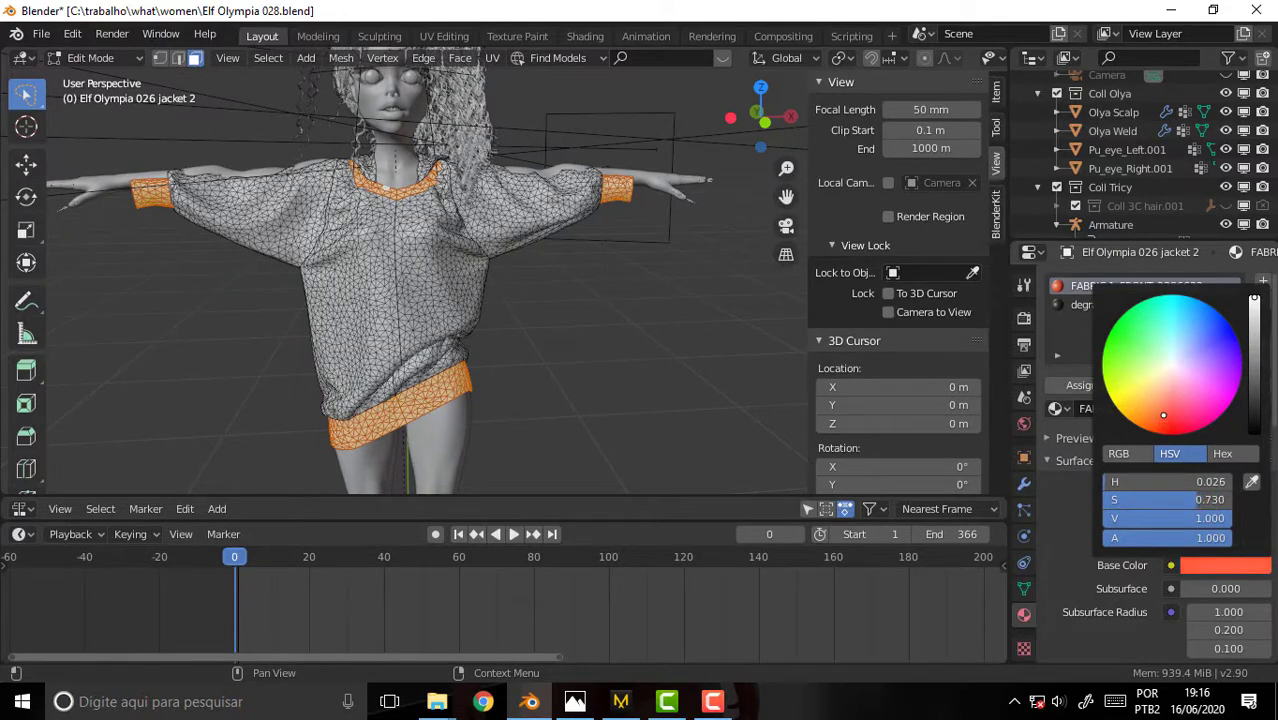
{"action": "left_click", "coordinate": [1076, 535]}
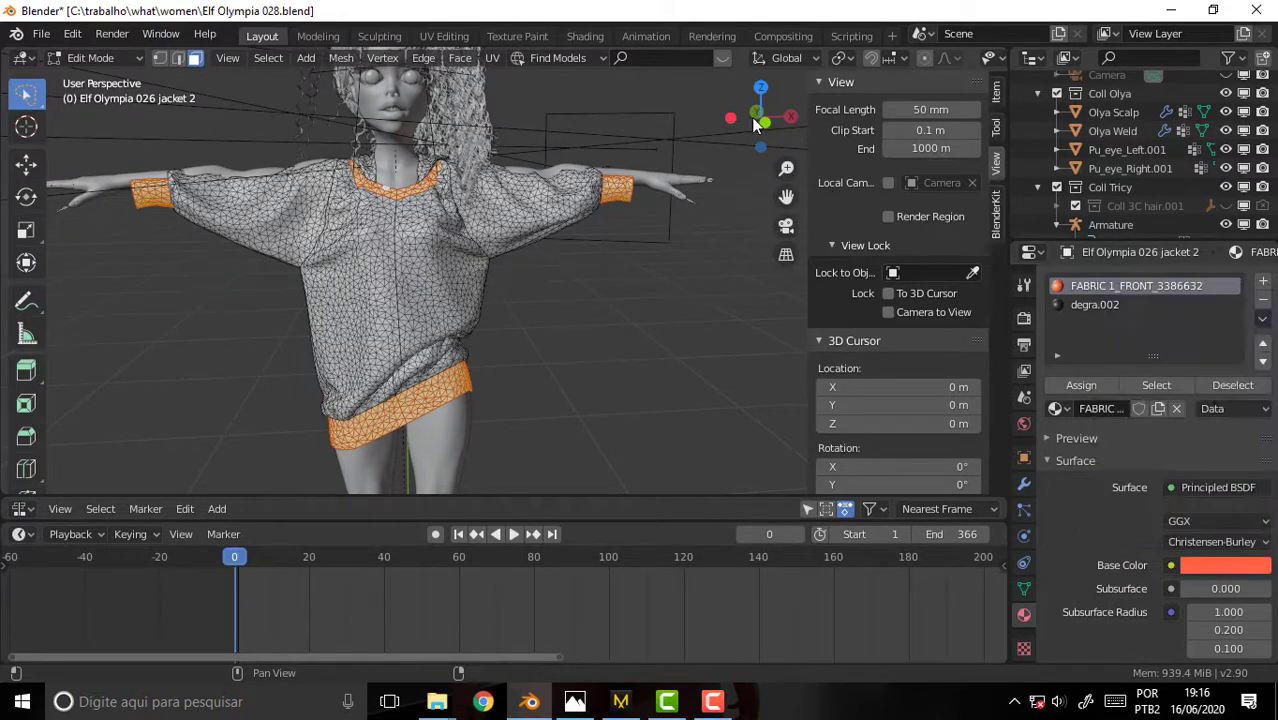
{"action": "left_click", "coordinate": [585, 36]}
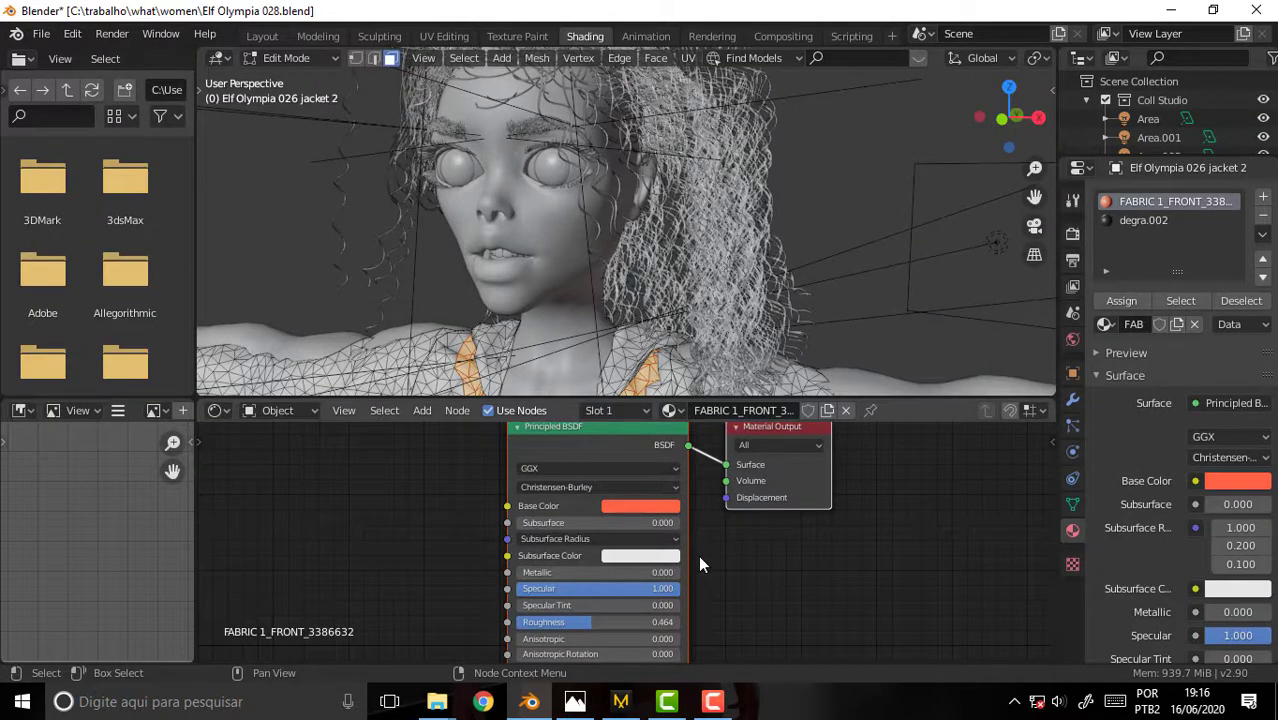
Set the Principled BSDF Roughness to 1.000, then go back to the Layout workspace.
{"action": "middle_click_drag", "start_coordinate": [698, 555], "coordinate": [714, 492]}
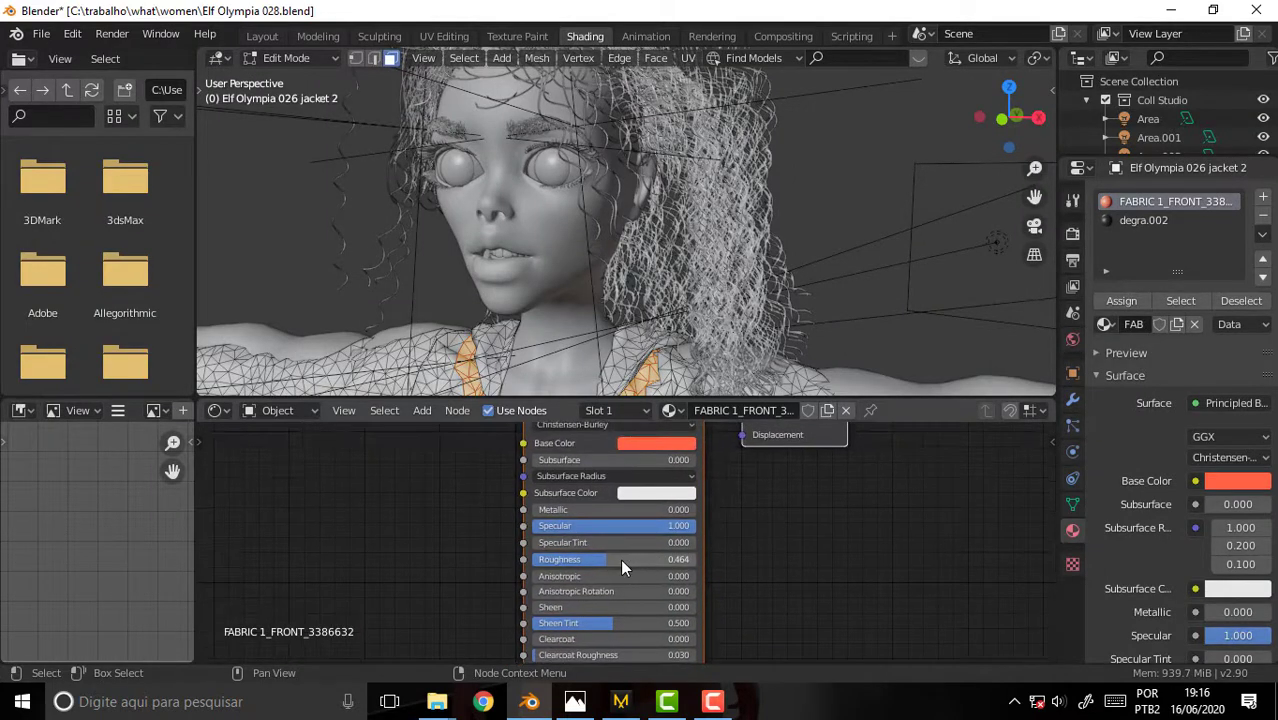
{"action": "left_click_drag", "start_coordinate": [611, 559], "coordinate": [700, 559]}
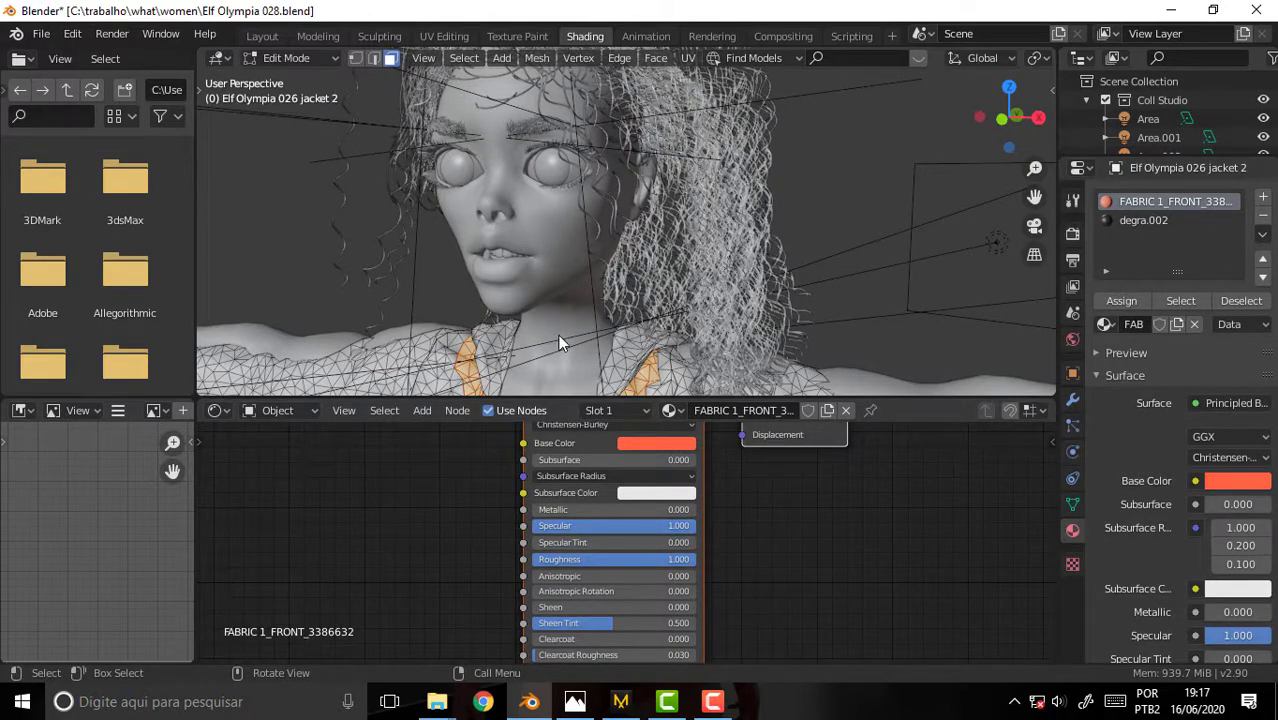
{"action": "left_click", "coordinate": [261, 36]}
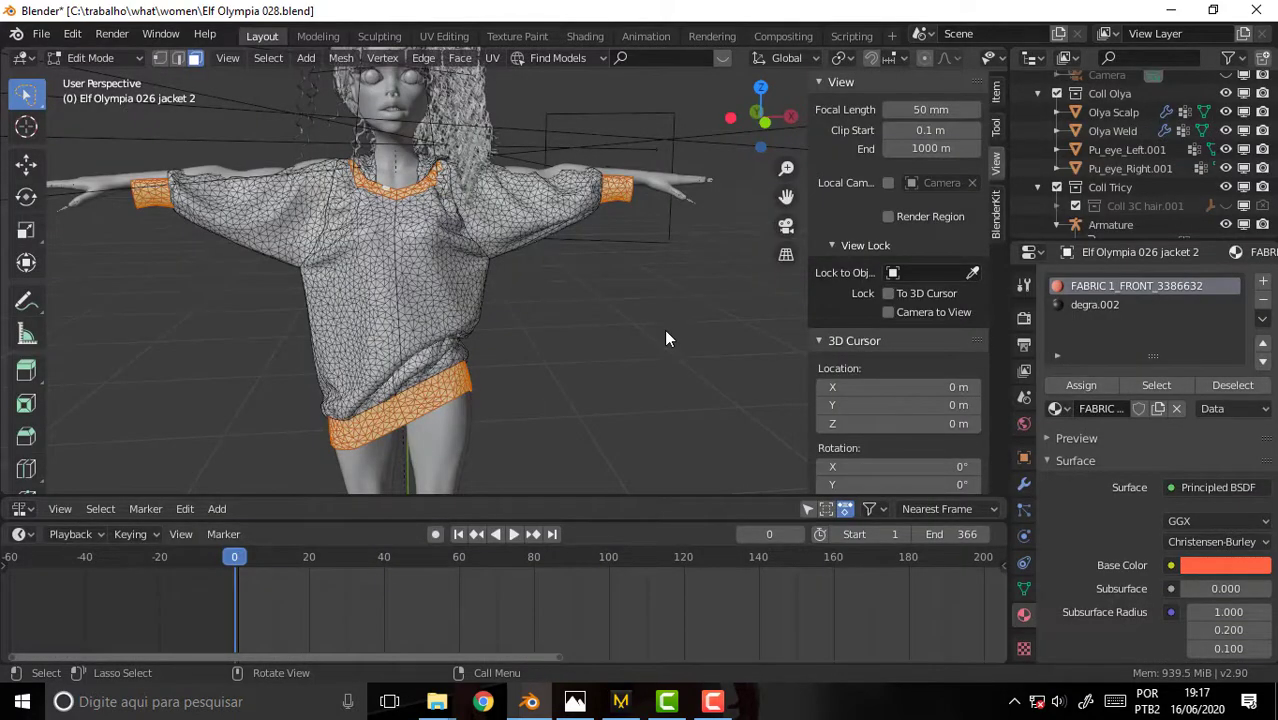
Select the whole jacket and run Merge by Distance at 0.0001 m, removing 513 vertices.
{"action": "mouse_move", "coordinate": [667, 339]}
{"action": "middle_mouse_down"}
{"action": "mouse_move", "coordinate": [768, 352]}
{"action": "mouse_move", "coordinate": [585, 325]}
{"action": "mouse_move", "coordinate": [657, 350]}
{"action": "mouse_move", "coordinate": [643, 334]}
{"action": "middle_mouse_up"}
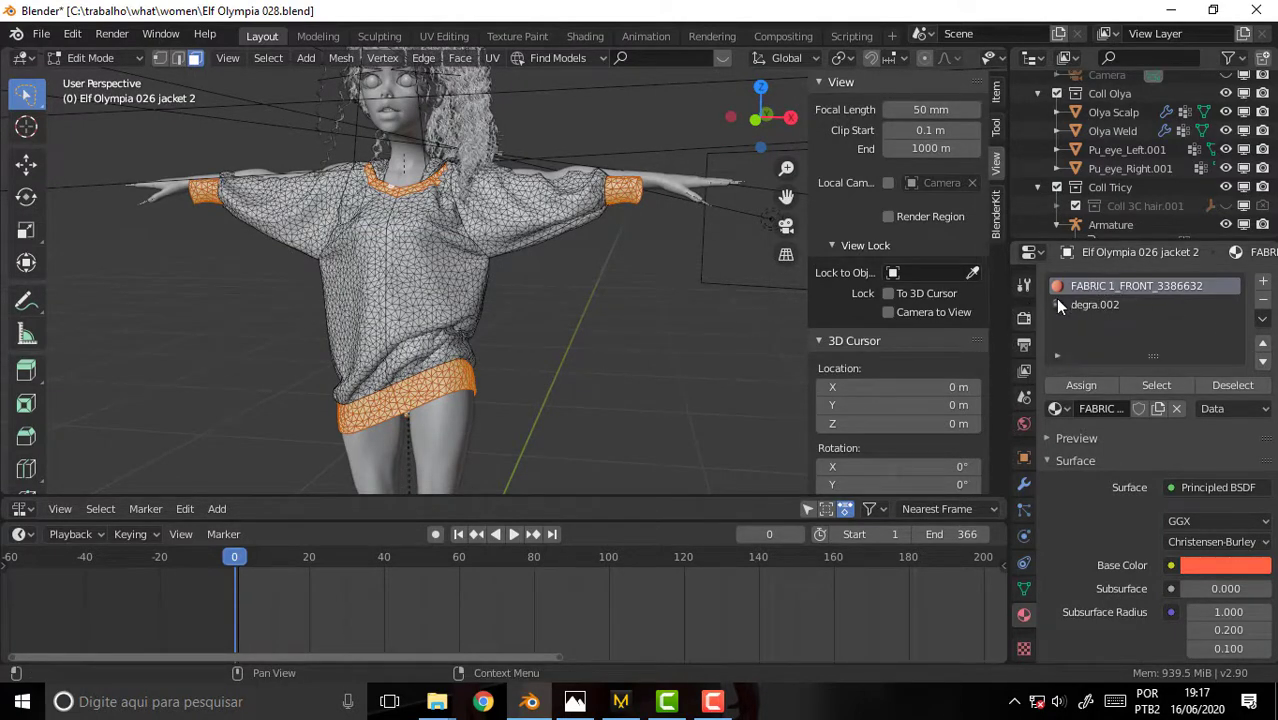
{"action": "left_click", "coordinate": [633, 306]}
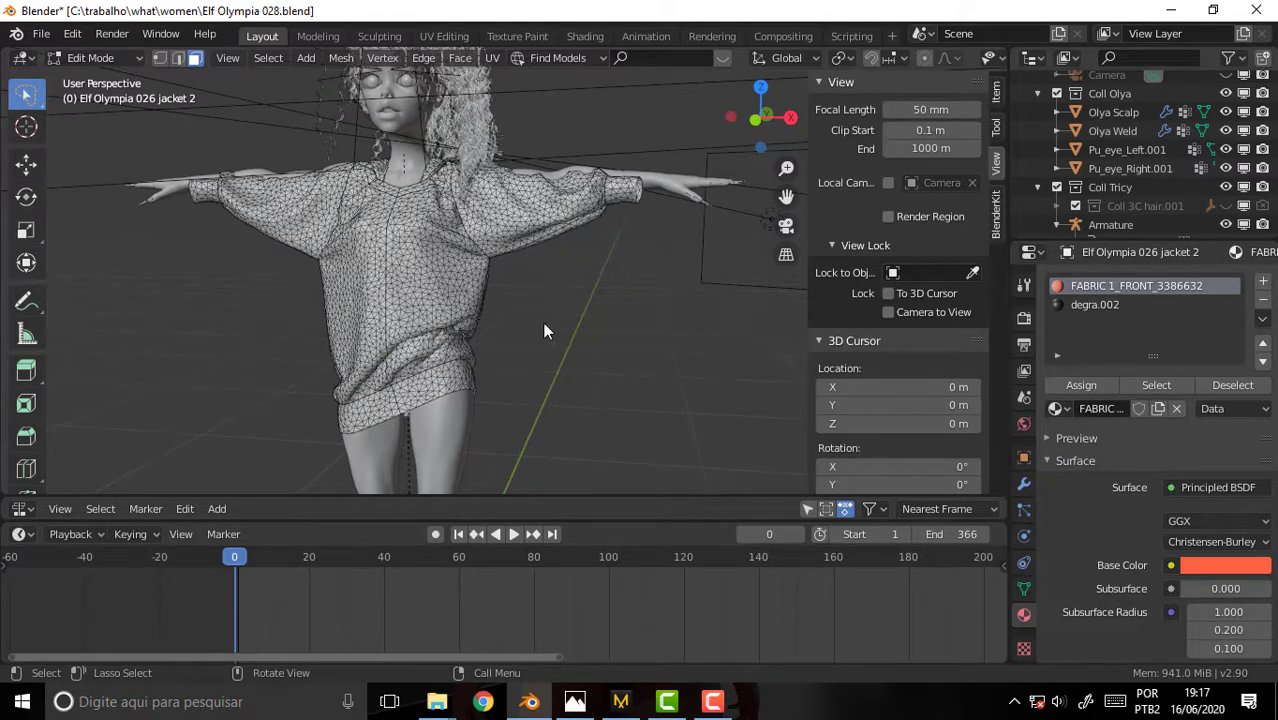
{"action": "key", "text": "a"}
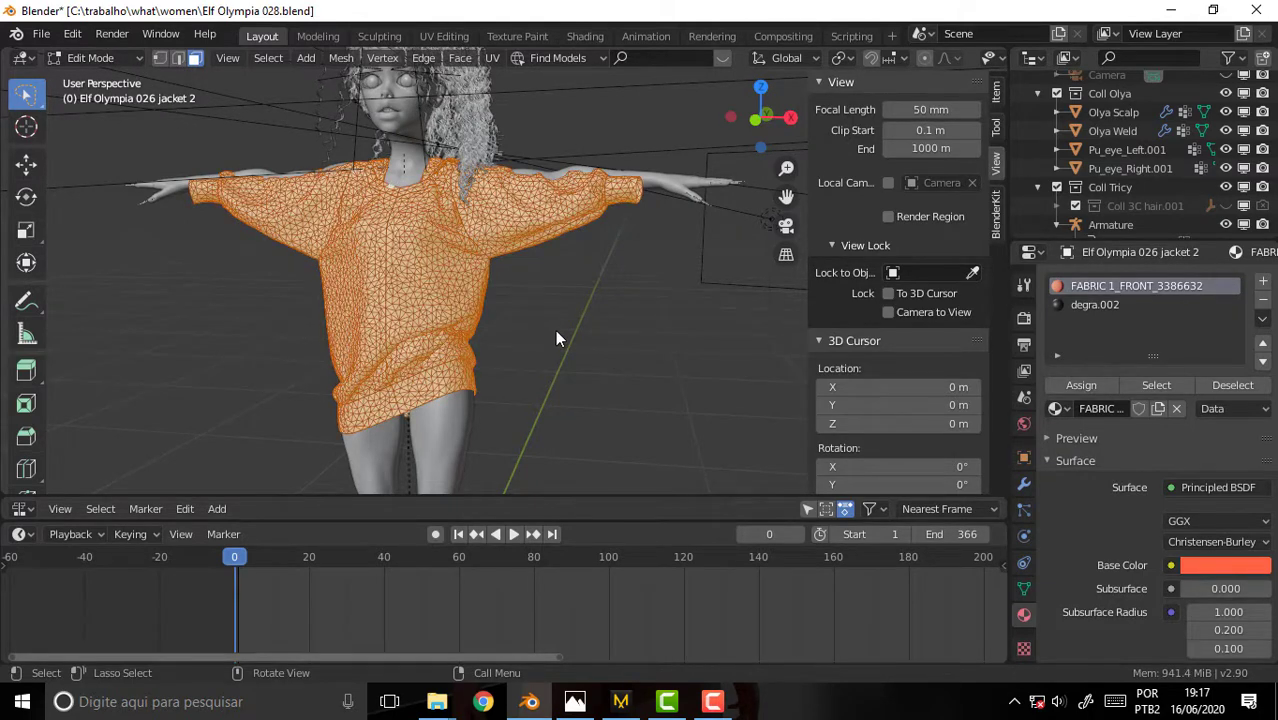
{"action": "left_click", "coordinate": [341, 57]}
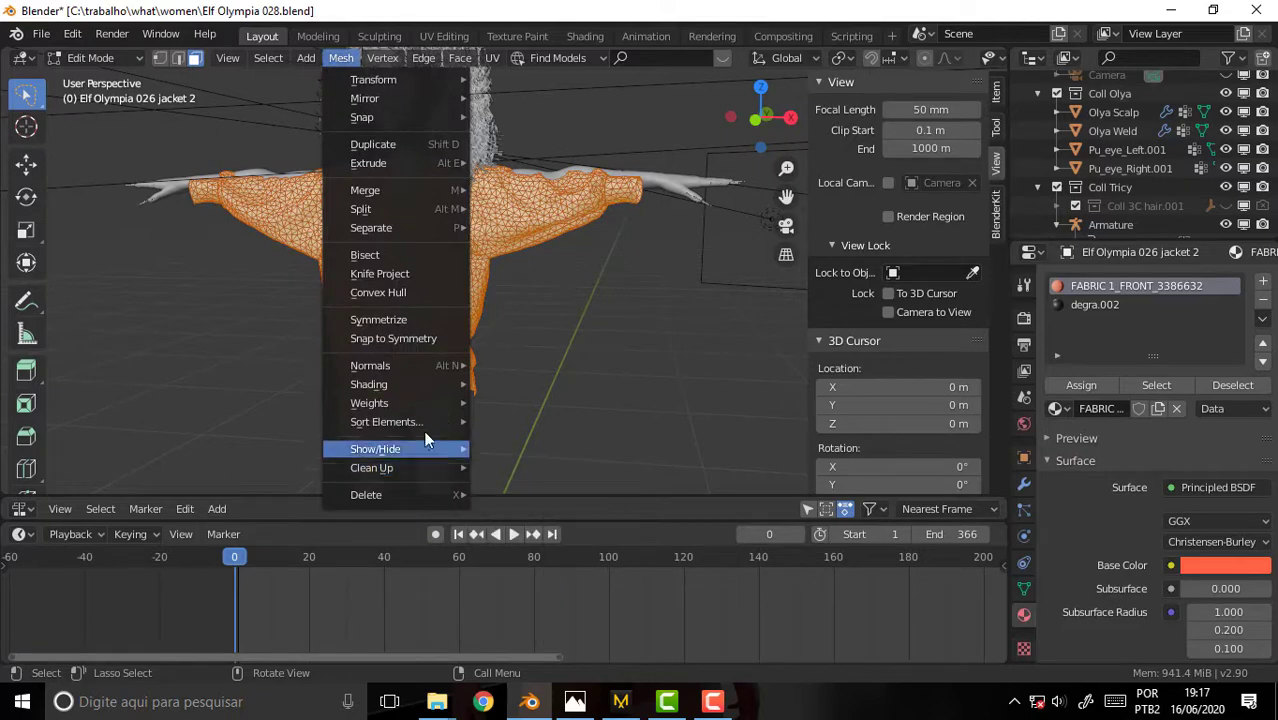
{"action": "mouse_move", "coordinate": [372, 468]}
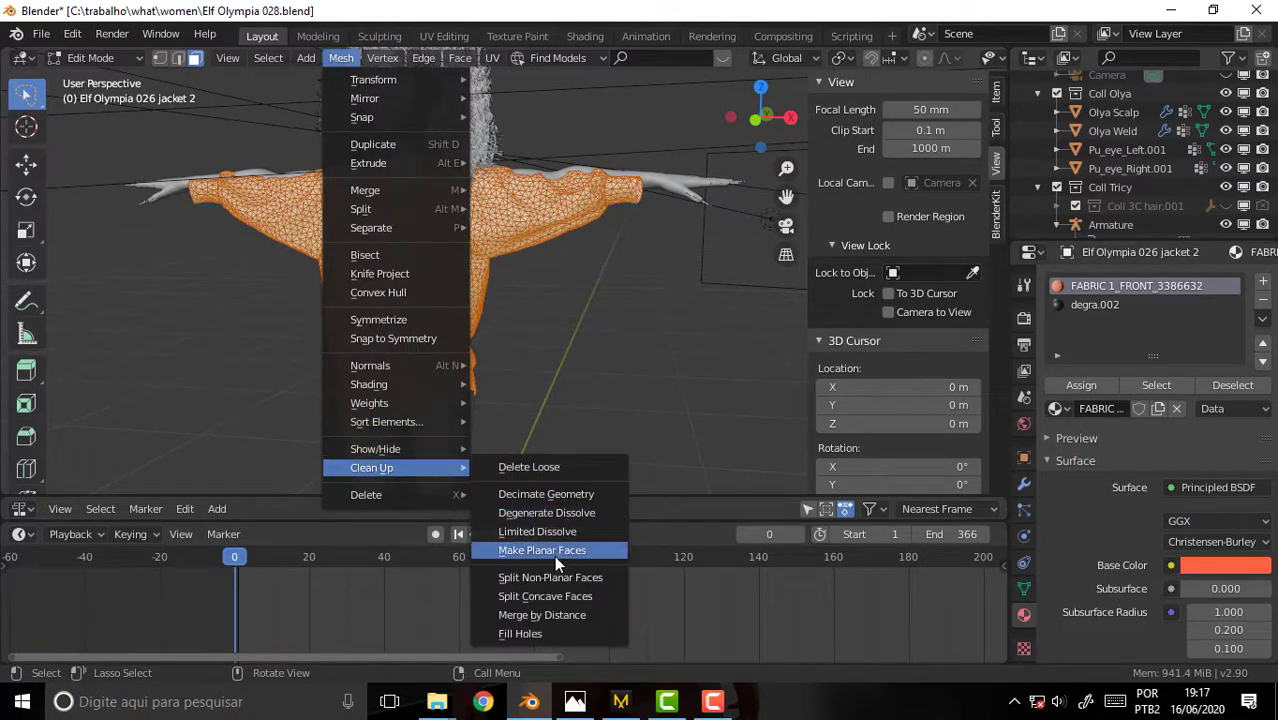
{"action": "left_click", "coordinate": [553, 614]}
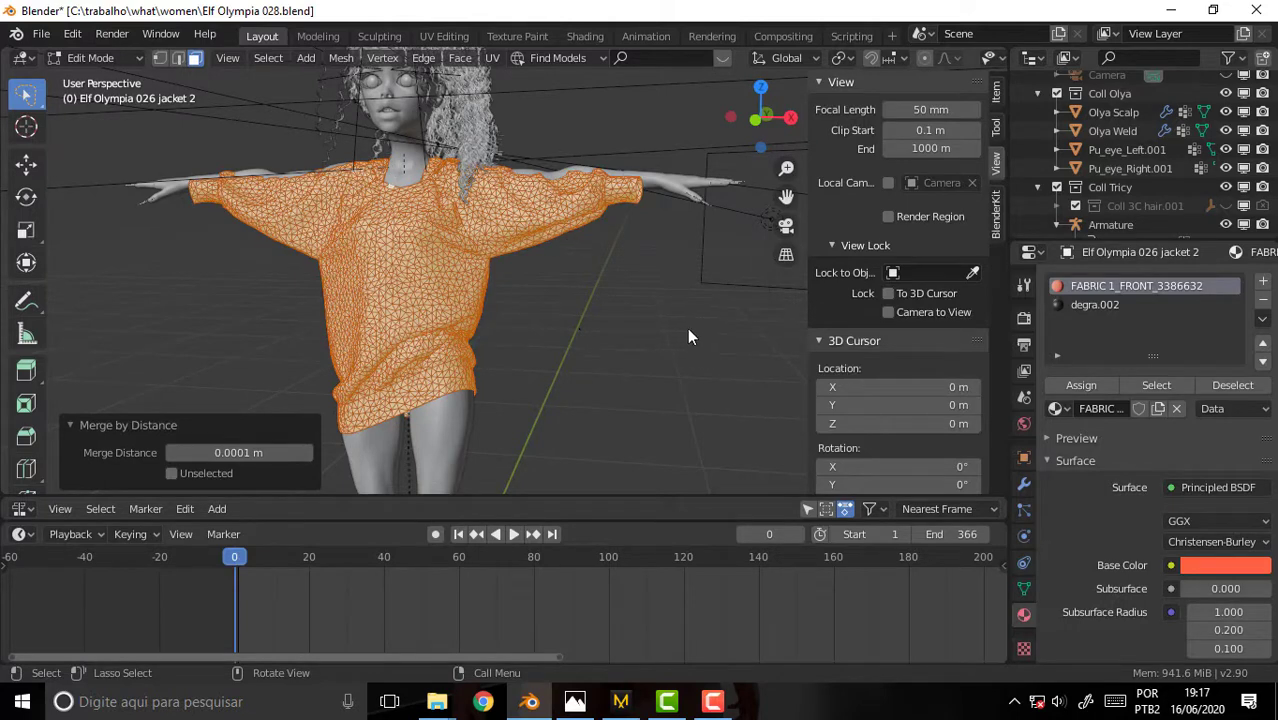
Toggle the jacket to Object Mode and back to Edit Mode, then show its Object Data vertex groups.
{"action": "left_click", "coordinate": [110, 57]}
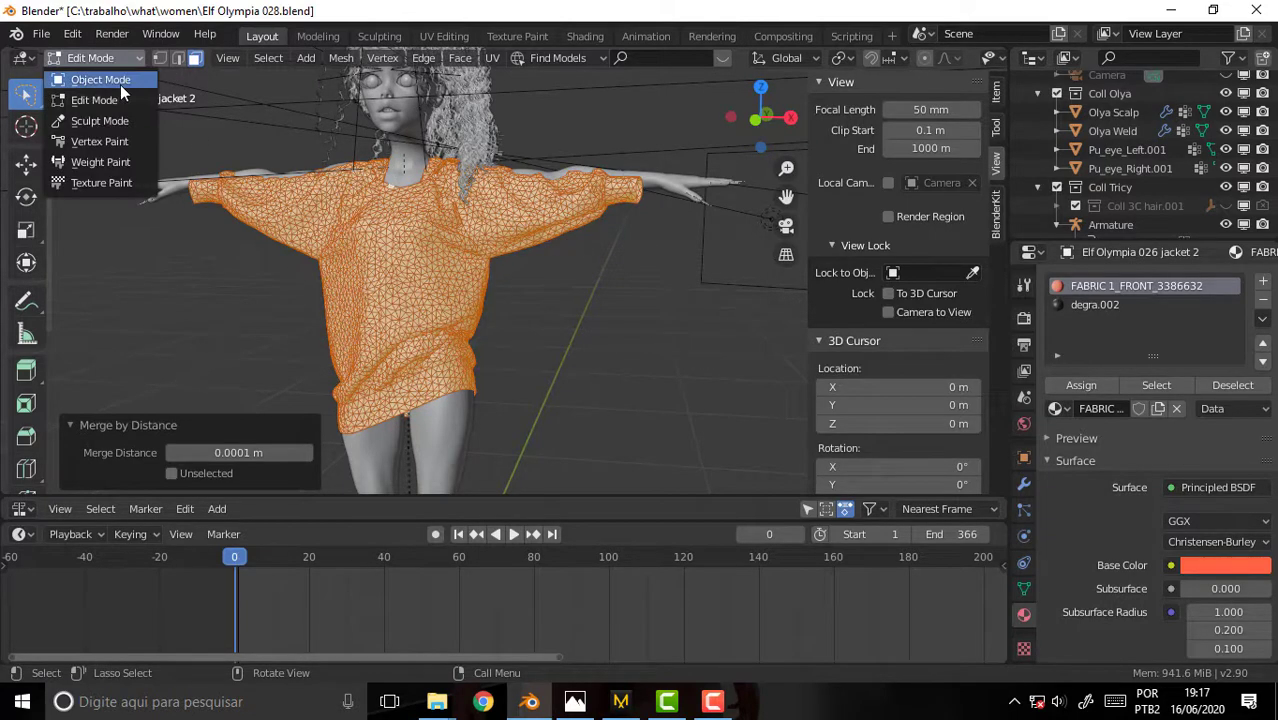
{"action": "left_click", "coordinate": [112, 78]}
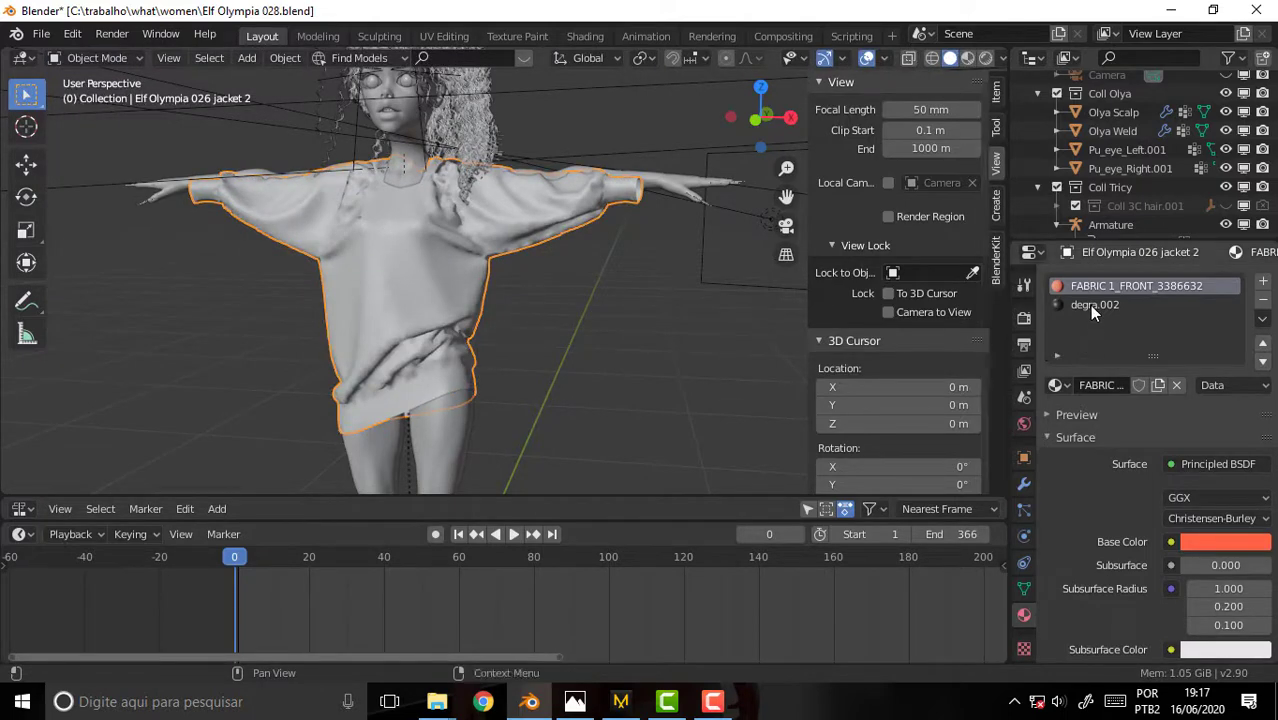
{"action": "left_click", "coordinate": [100, 58]}
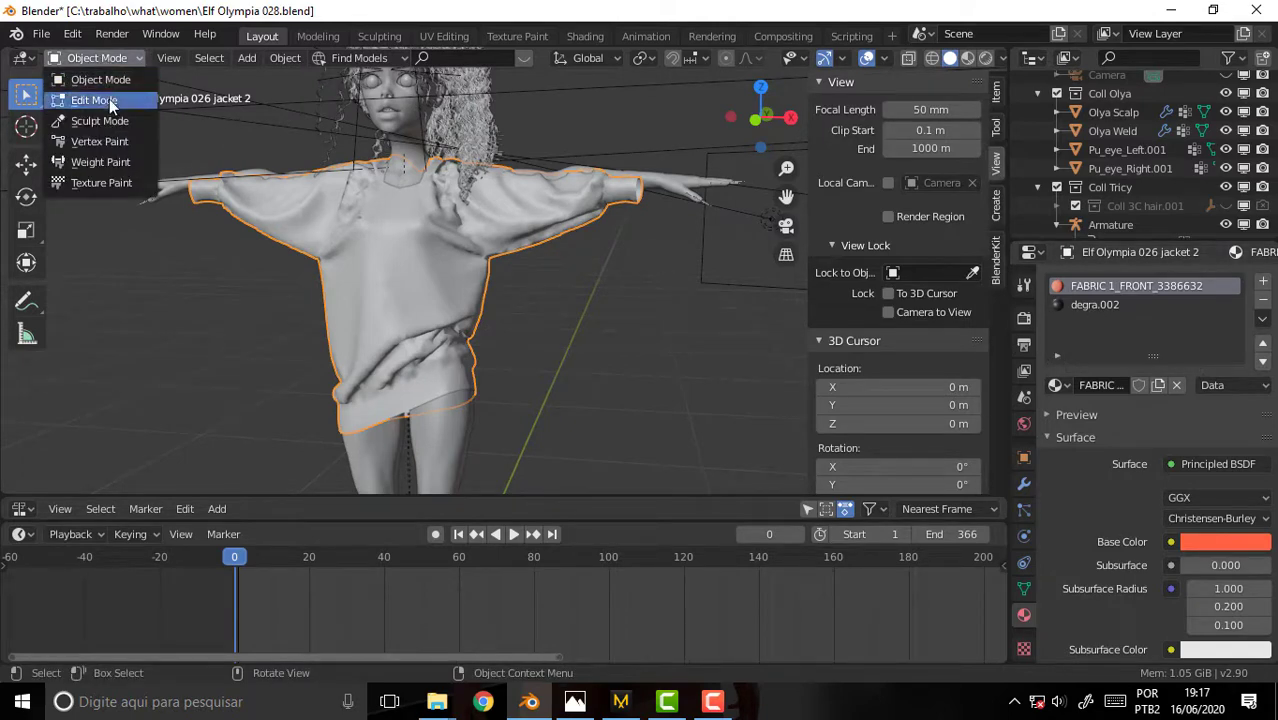
{"action": "left_click", "coordinate": [94, 100]}
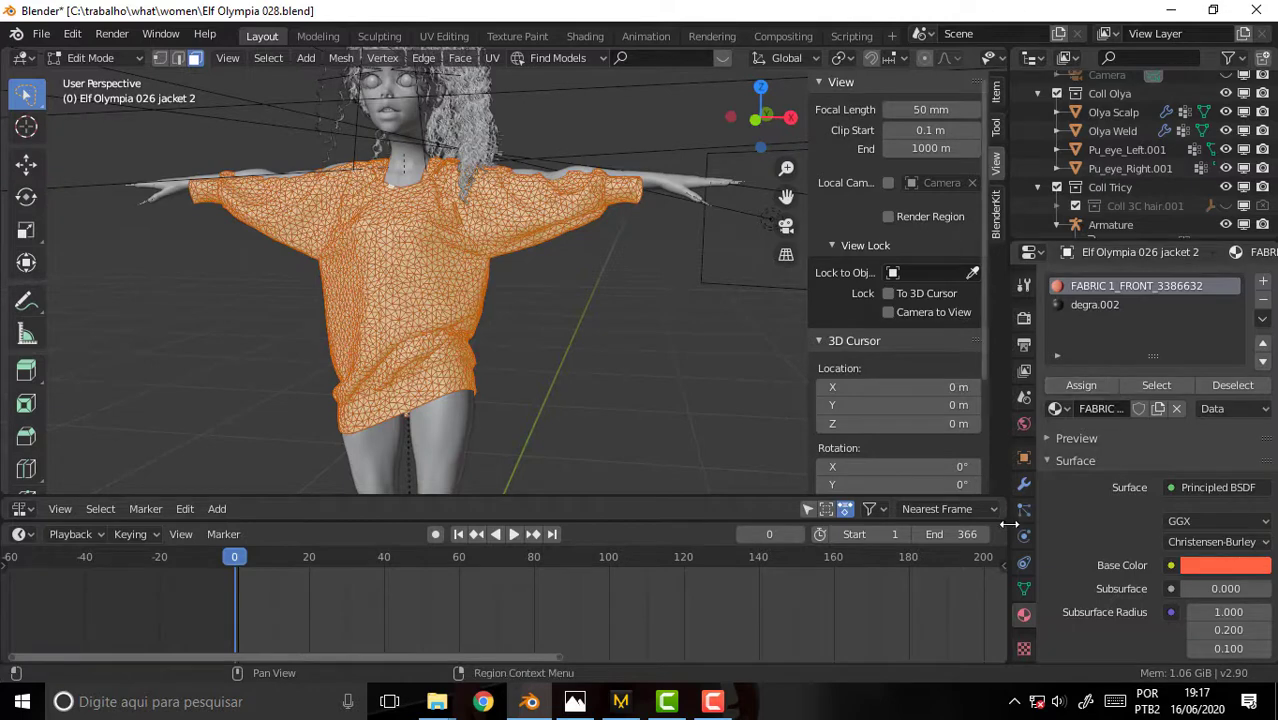
{"action": "left_click", "coordinate": [1023, 589]}
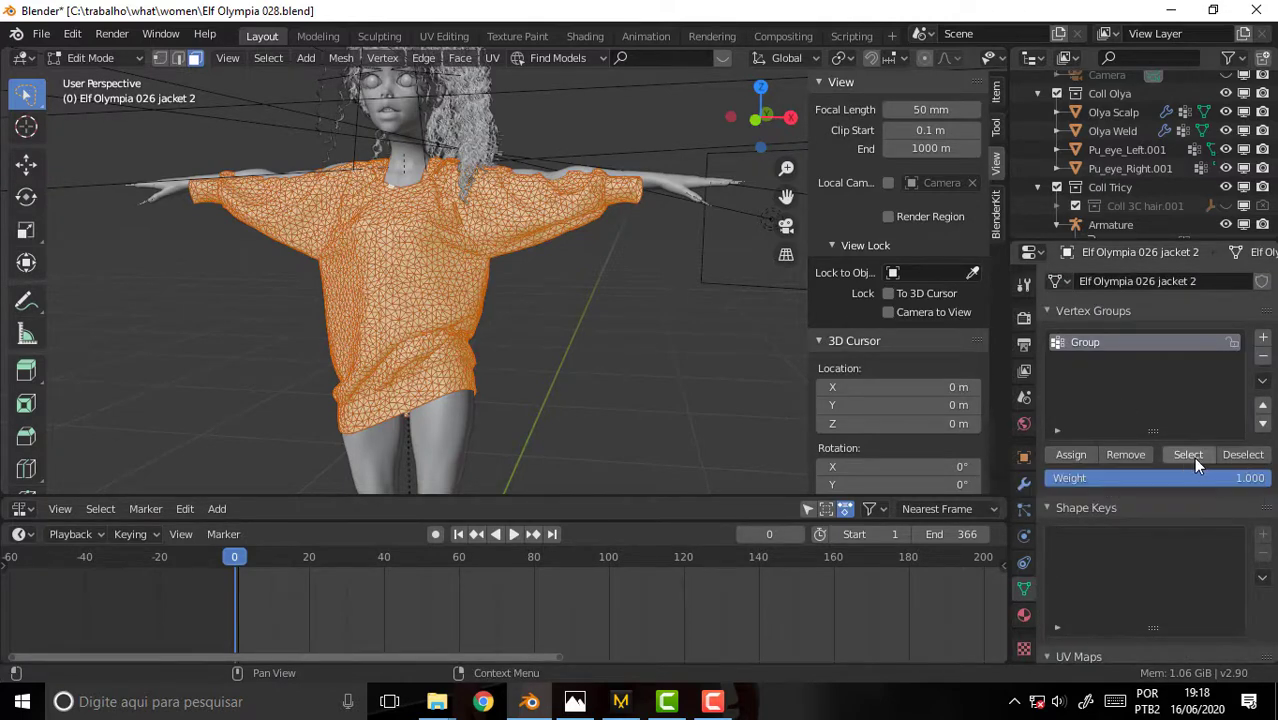
Assign the trim to the Group vertex group and reselect collar, cuffs and hem from it.
{"action": "left_click", "coordinate": [1238, 455]}
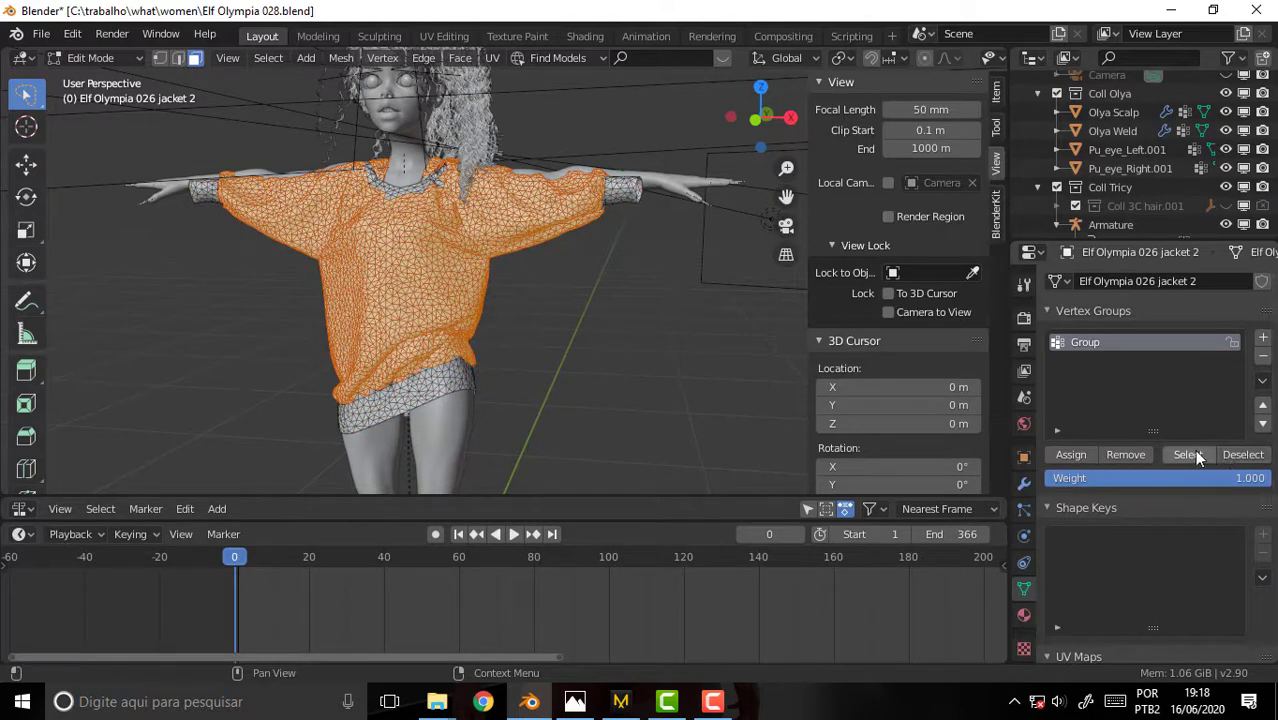
{"action": "left_click", "coordinate": [1190, 452]}
{"action": "left_click", "coordinate": [822, 341]}
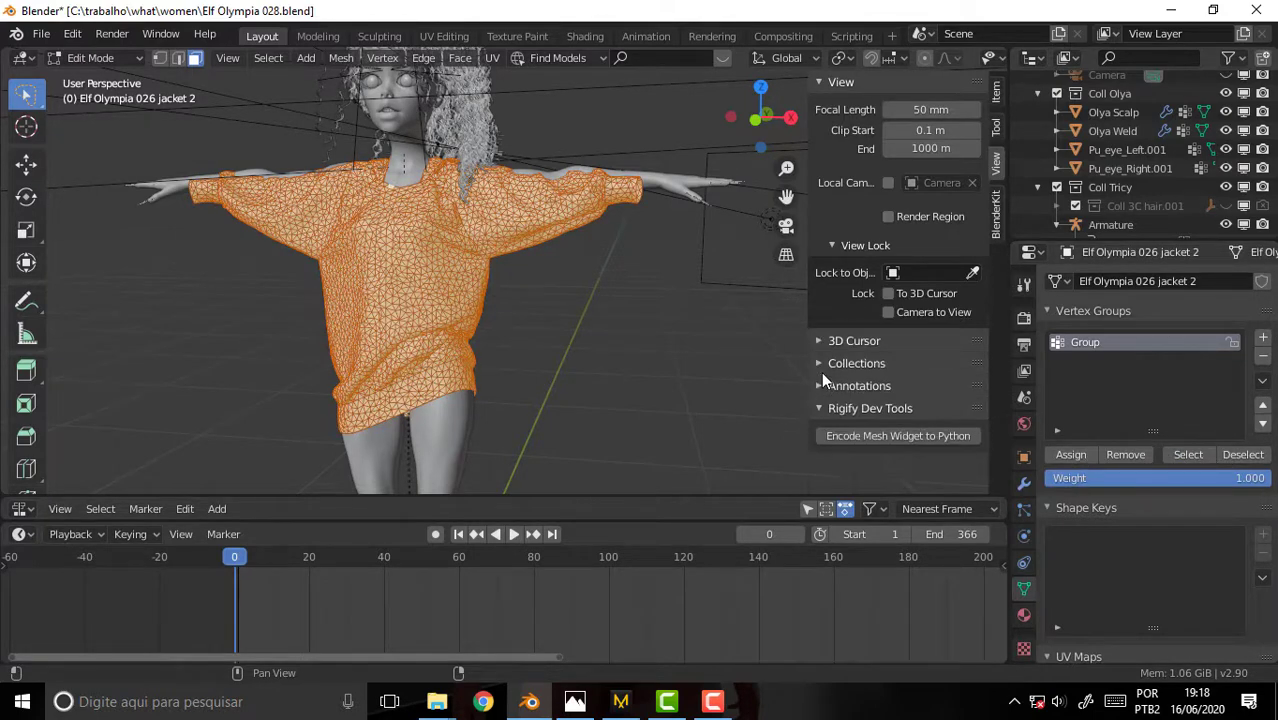
{"action": "key", "text": "alt+a"}
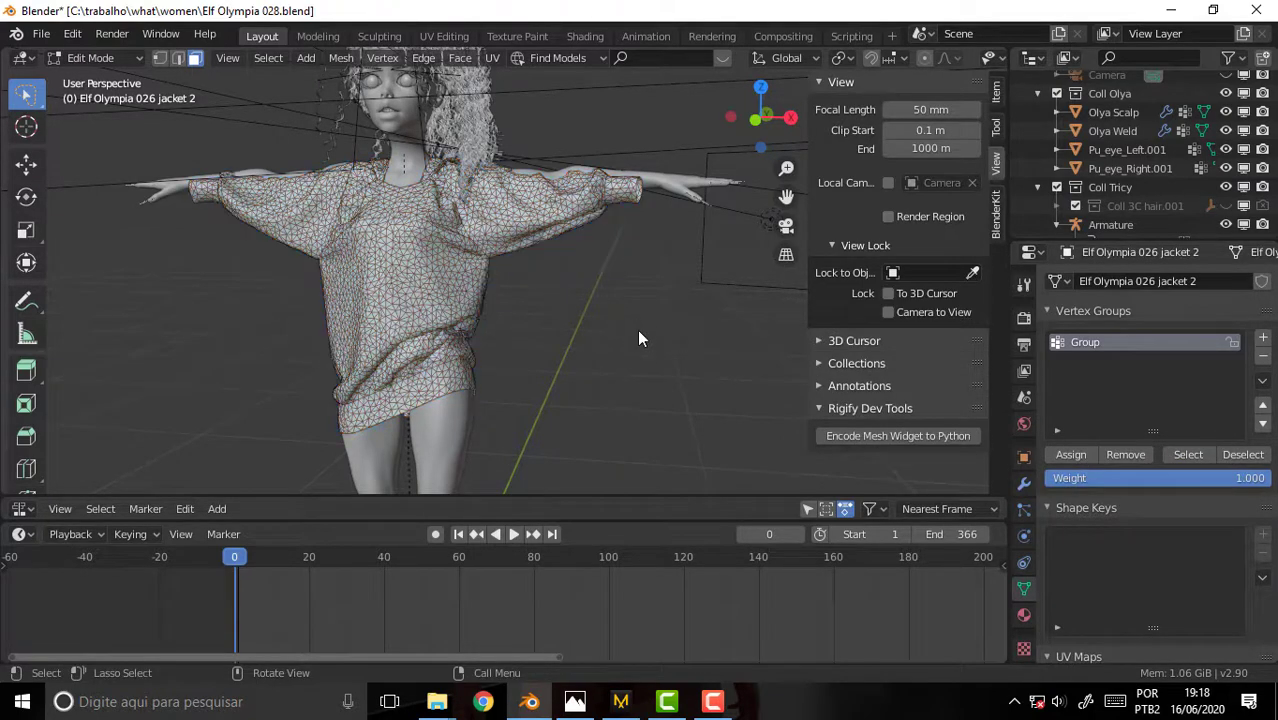
{"action": "key", "text": "a"}
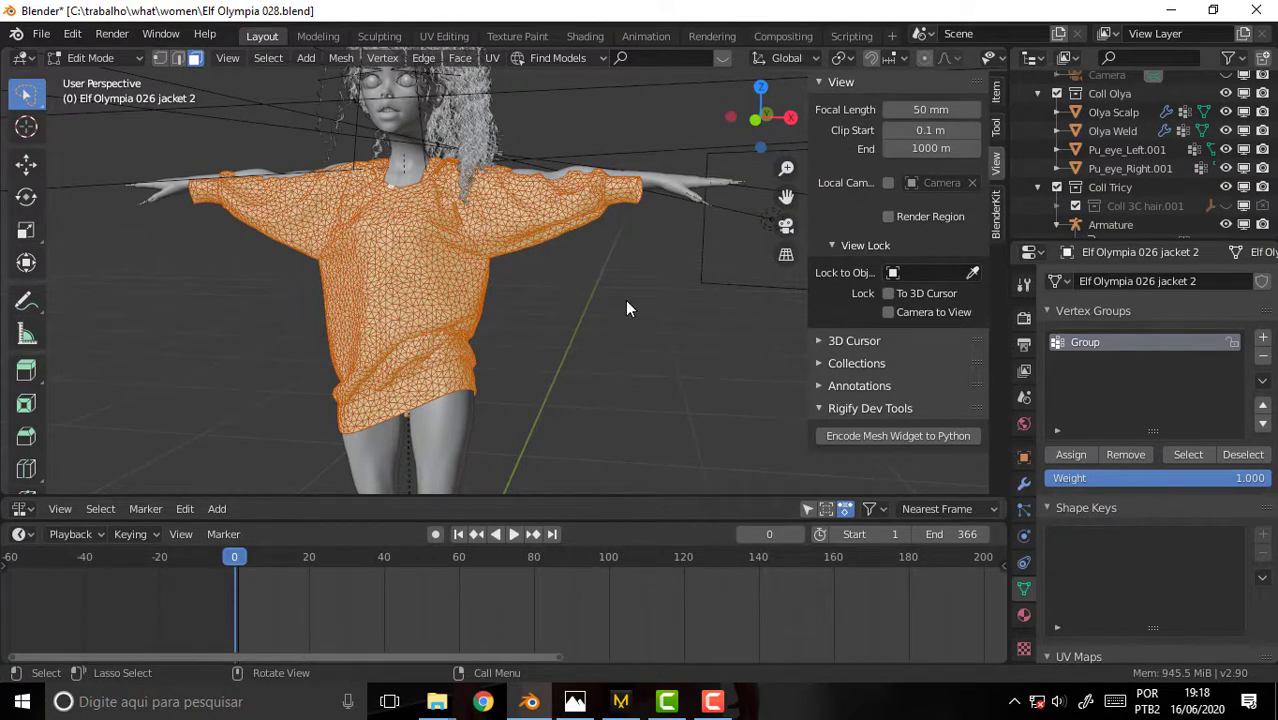
{"action": "key", "text": "alt+a"}
{"action": "left_click", "coordinate": [1068, 458]}
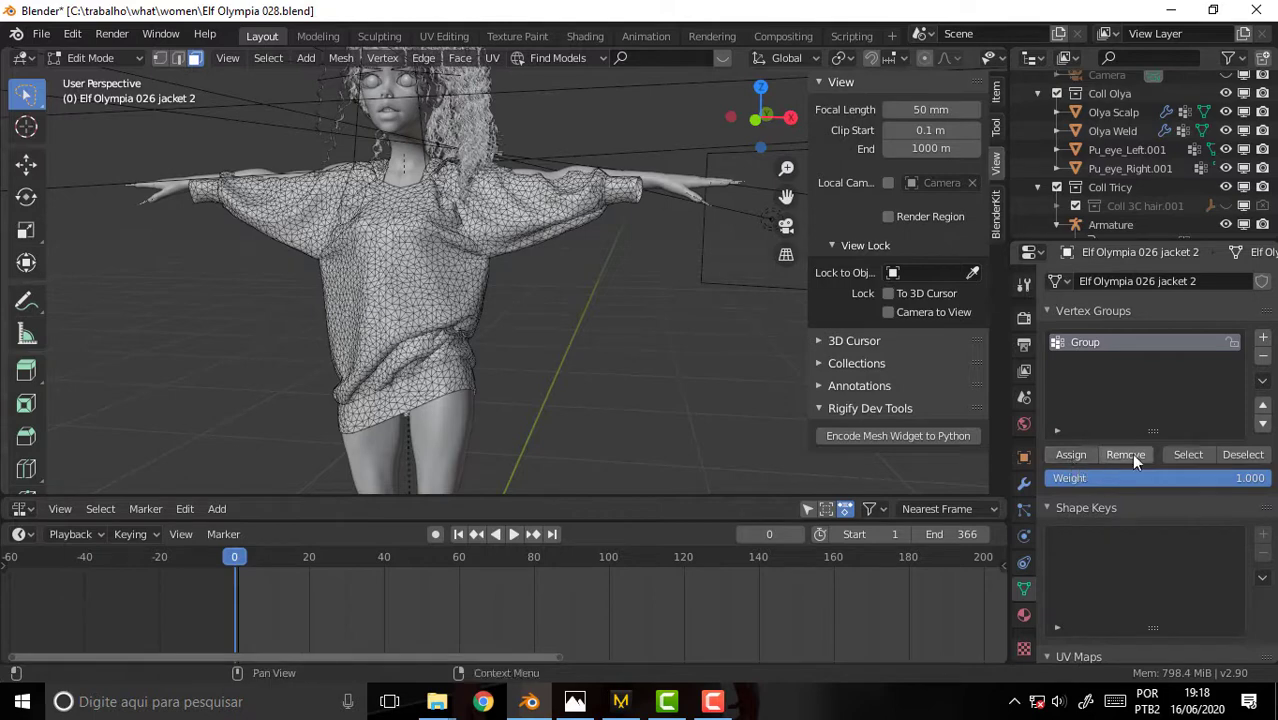
{"action": "left_click", "coordinate": [1183, 454]}
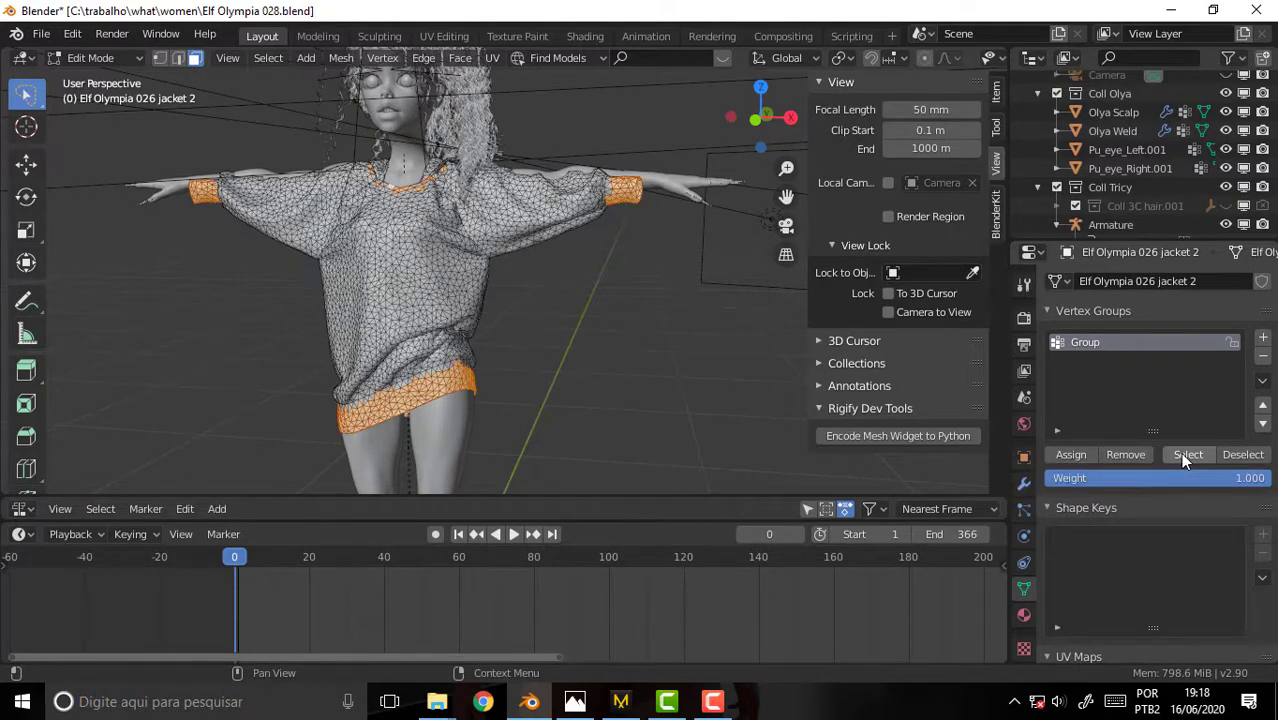
Orbit and zoom around the character to check the selected collar, cuffs and hem.
{"action": "middle_click_drag", "start_coordinate": [629, 298], "coordinate": [675, 381]}
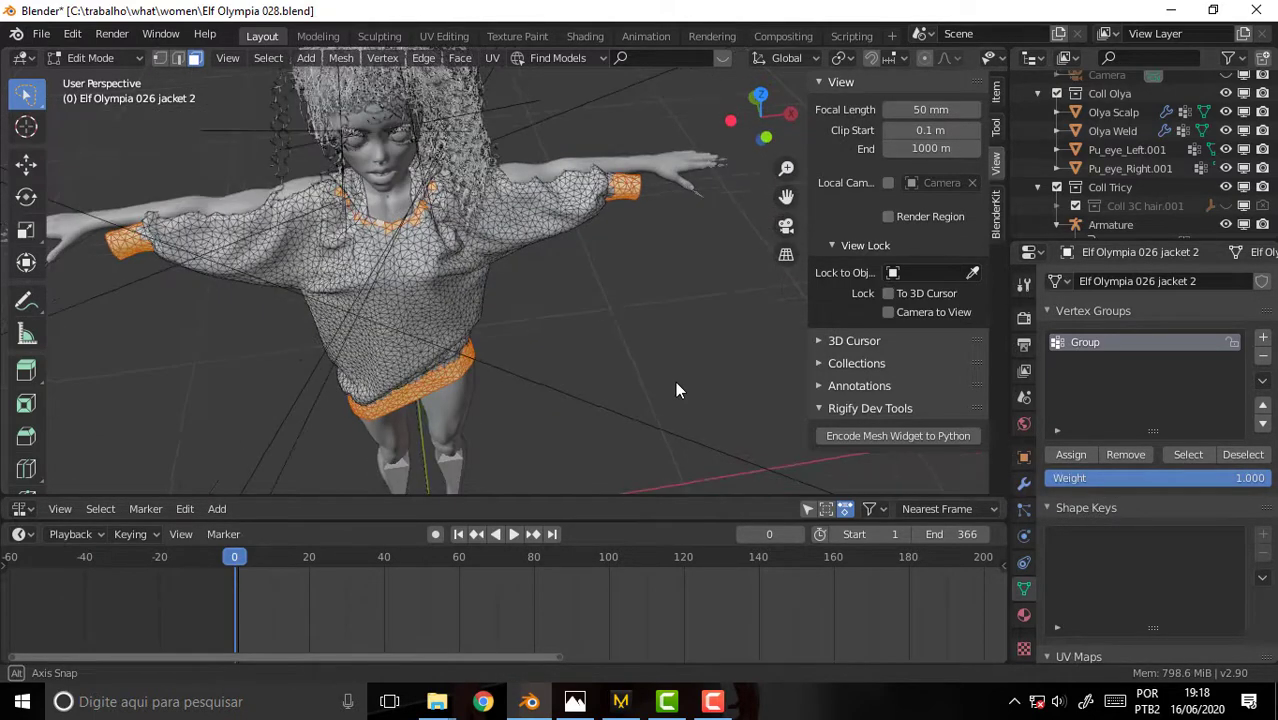
{"action": "scroll", "coordinate": [675, 381], "scroll_direction": "up", "scroll_amount": 2}
{"action": "scroll", "coordinate": [684, 382], "scroll_direction": "up", "scroll_amount": 3}
{"action": "scroll", "coordinate": [698, 353], "scroll_direction": "up", "scroll_amount": 3}
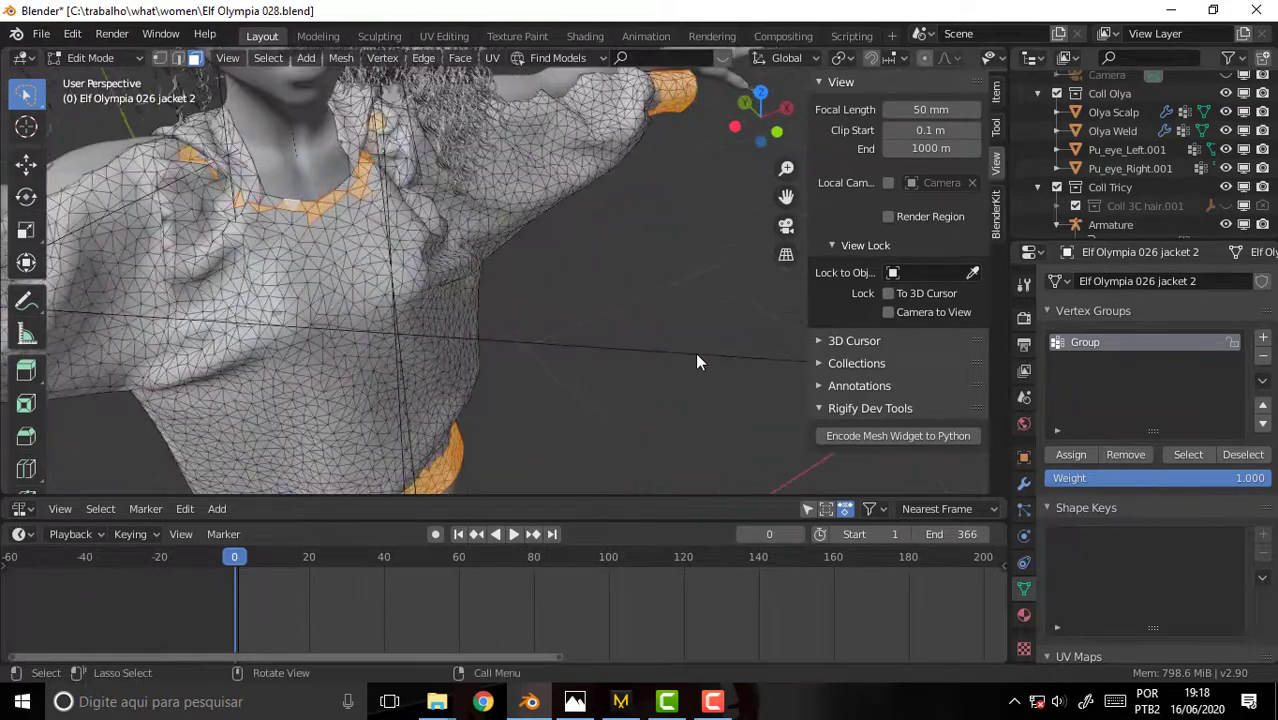
{"action": "scroll", "coordinate": [693, 352], "scroll_direction": "down", "scroll_amount": 3}
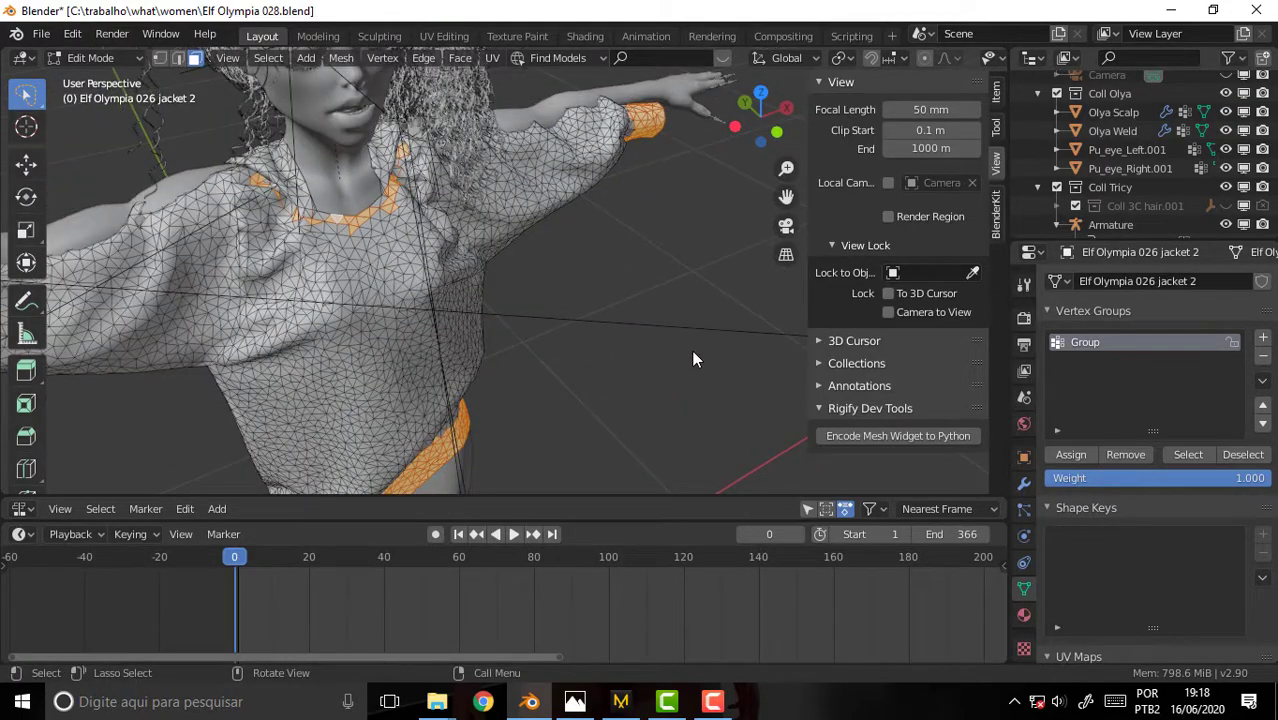
{"action": "scroll", "coordinate": [693, 352], "scroll_direction": "down", "scroll_amount": 2}
{"action": "middle_click_drag", "start_coordinate": [693, 352], "coordinate": [583, 343]}
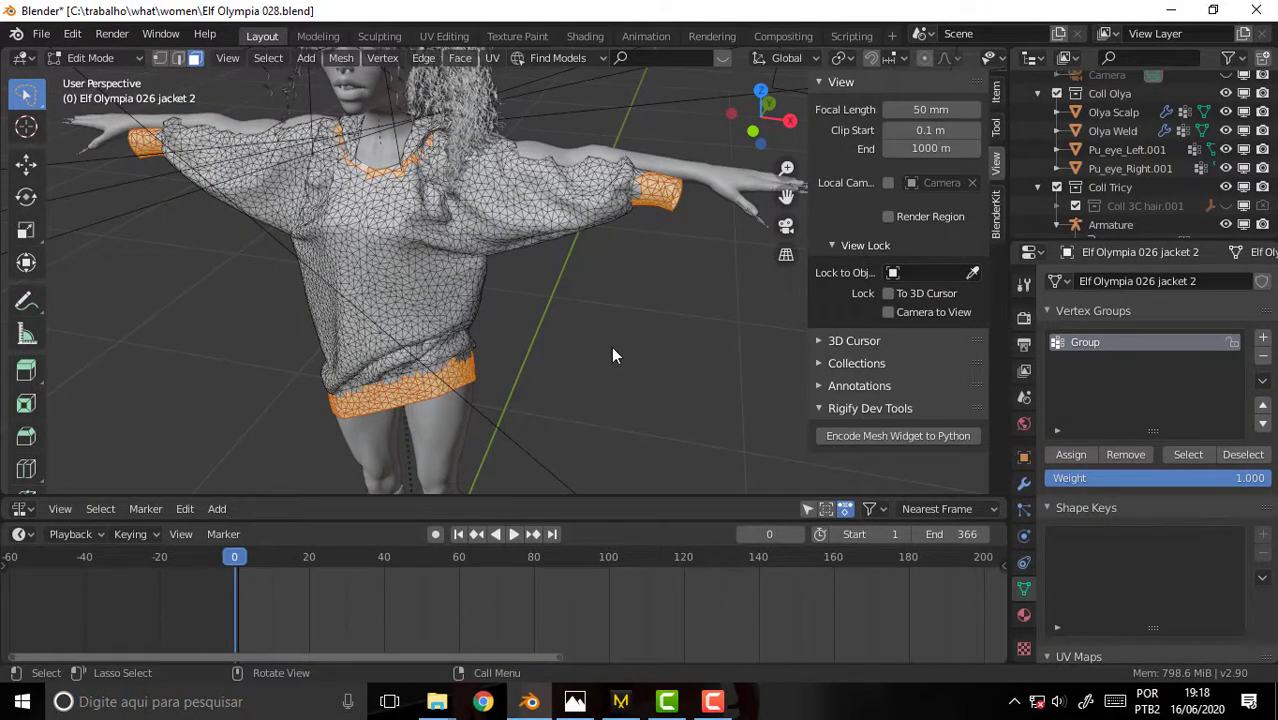
{"action": "mouse_move", "coordinate": [613, 355]}
{"action": "middle_mouse_down"}
{"action": "mouse_move", "coordinate": [685, 328]}
{"action": "mouse_move", "coordinate": [630, 331]}
{"action": "middle_mouse_up"}
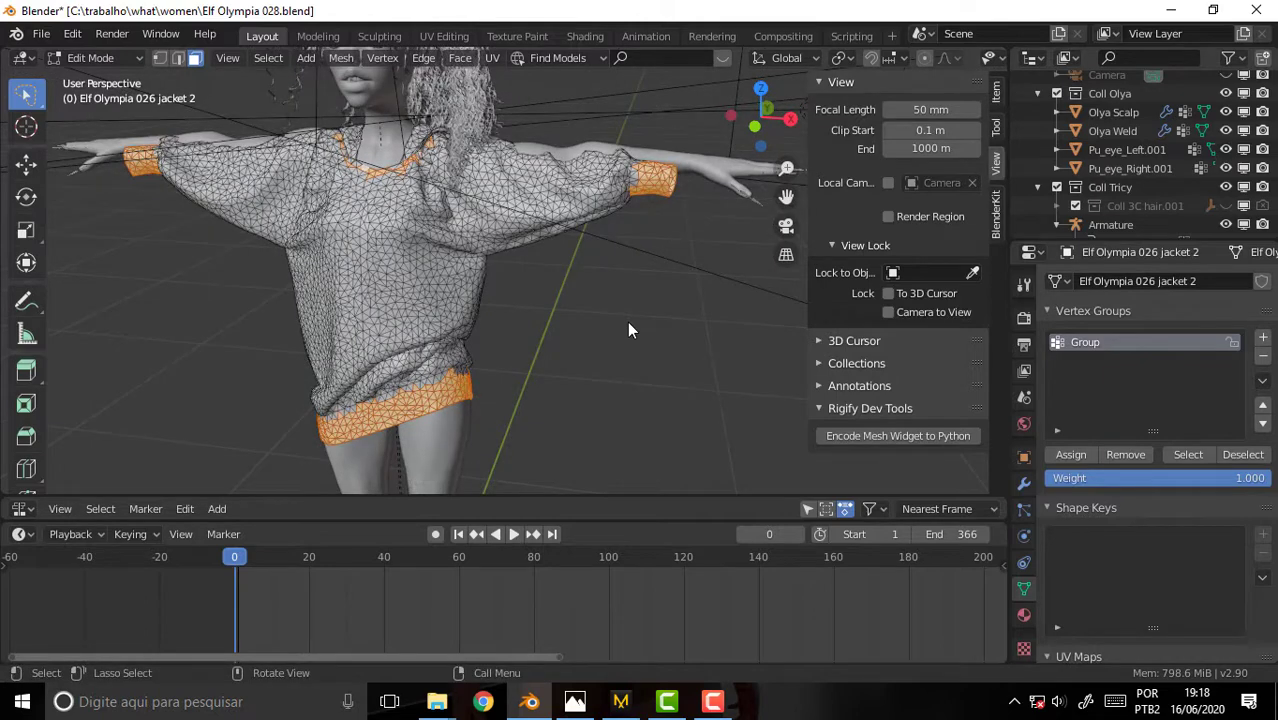
Refine the selection with deselect, invert, undo and select linked so only the trim remains.
{"action": "key", "text": "alt+a"}
{"action": "key", "text": "ctrl+i"}
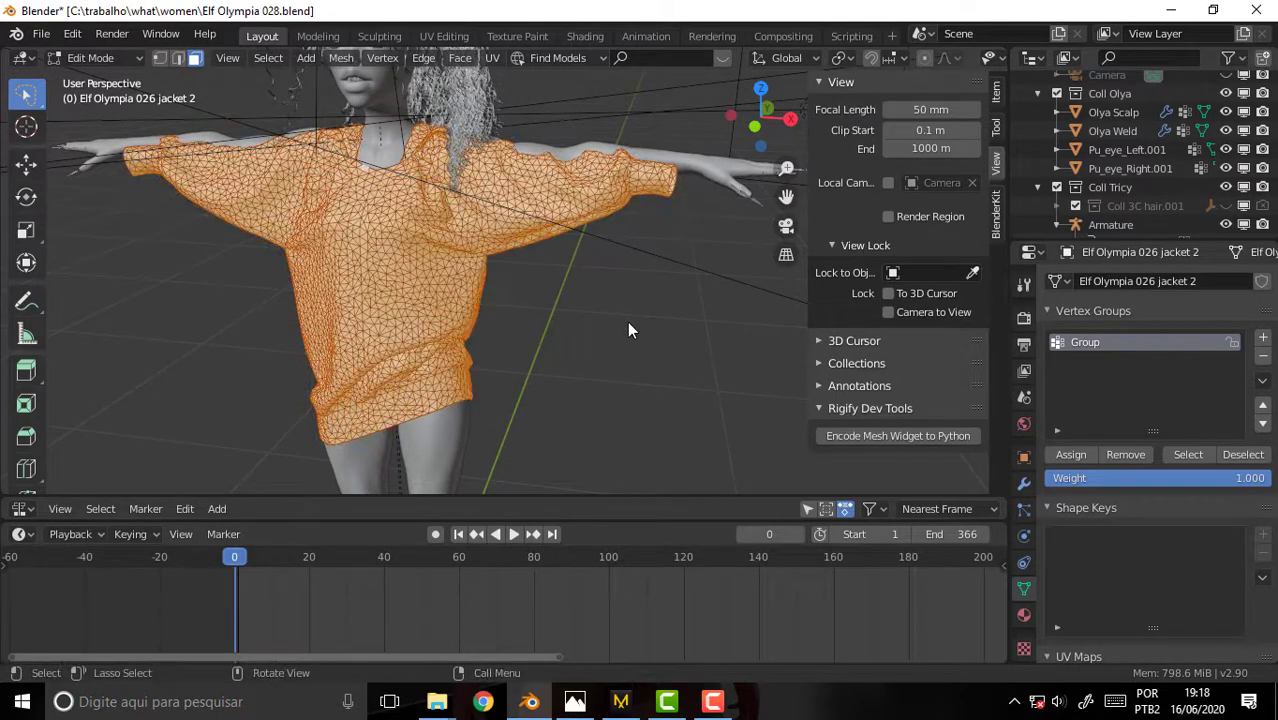
{"action": "key", "text": "ctrl+i"}
{"action": "key", "text": "ctrl+i"}
{"action": "key", "text": "ctrl+i"}
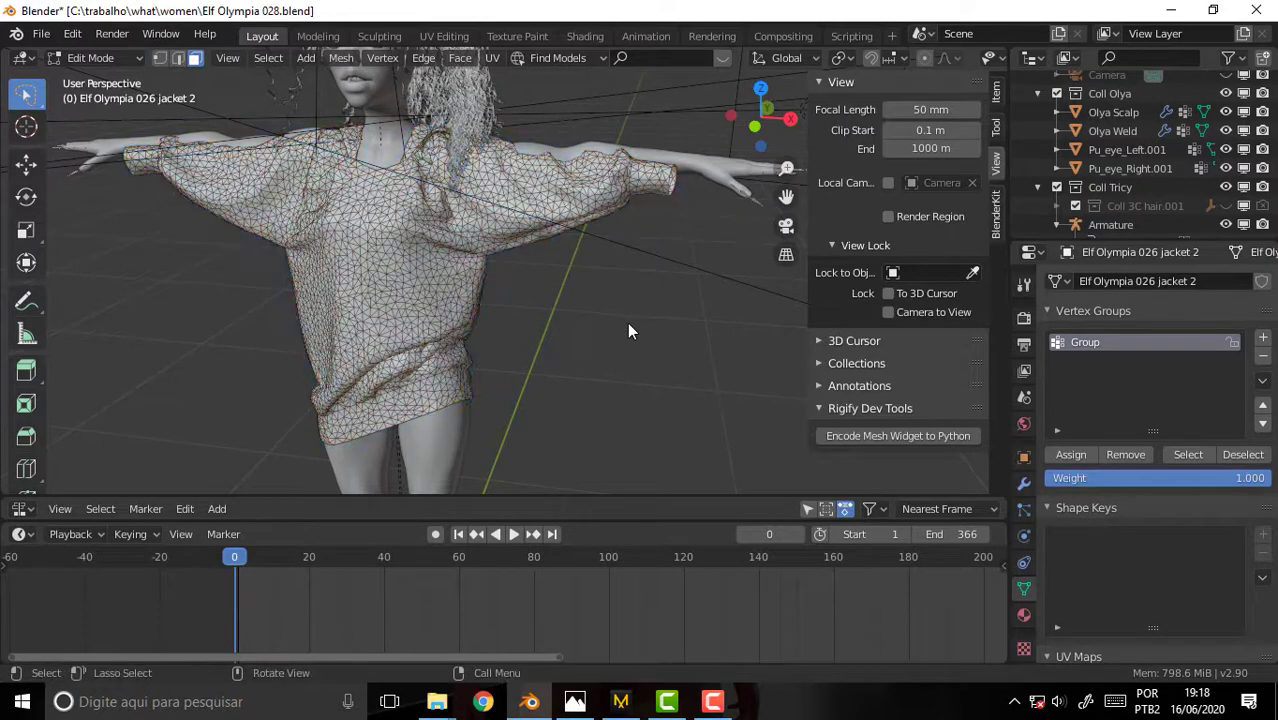
{"action": "key", "text": "ctrl+i"}
{"action": "key", "text": "ctrl+z"}
{"action": "key", "text": "ctrl+l"}
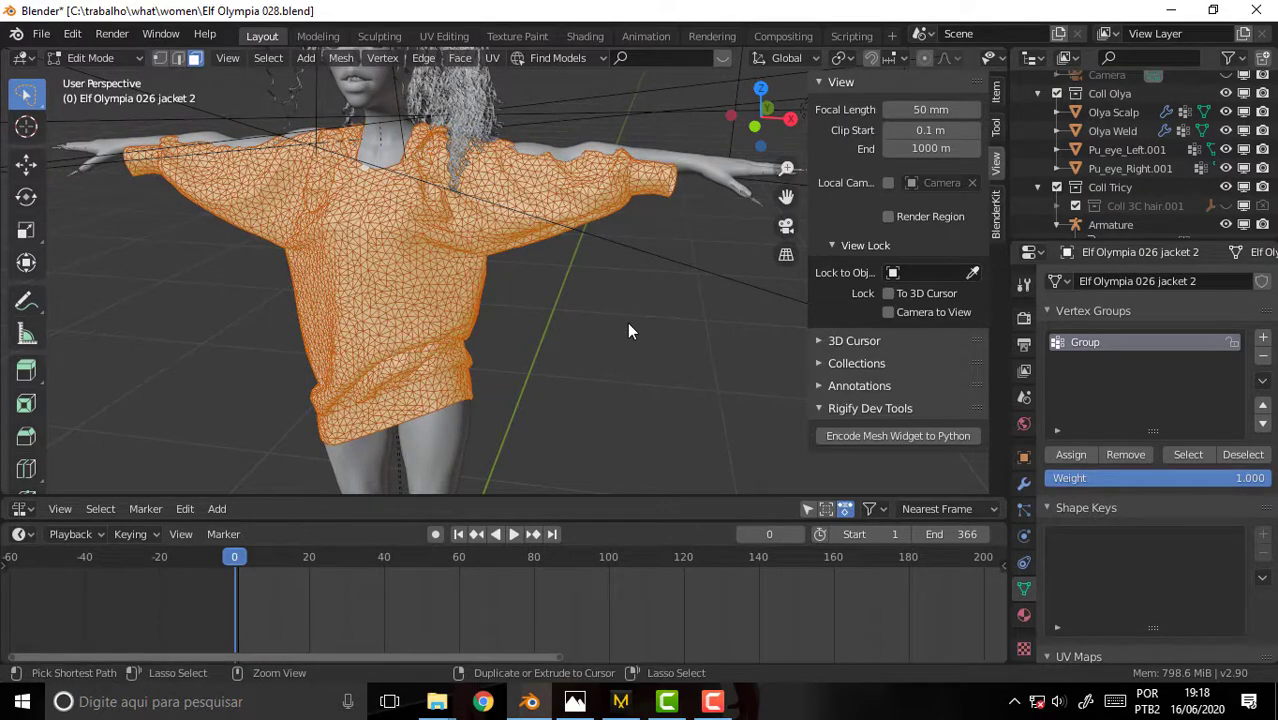
{"action": "key", "text": "Tab"}
{"action": "key", "text": "Tab"}
{"action": "key", "text": "ctrl+i"}
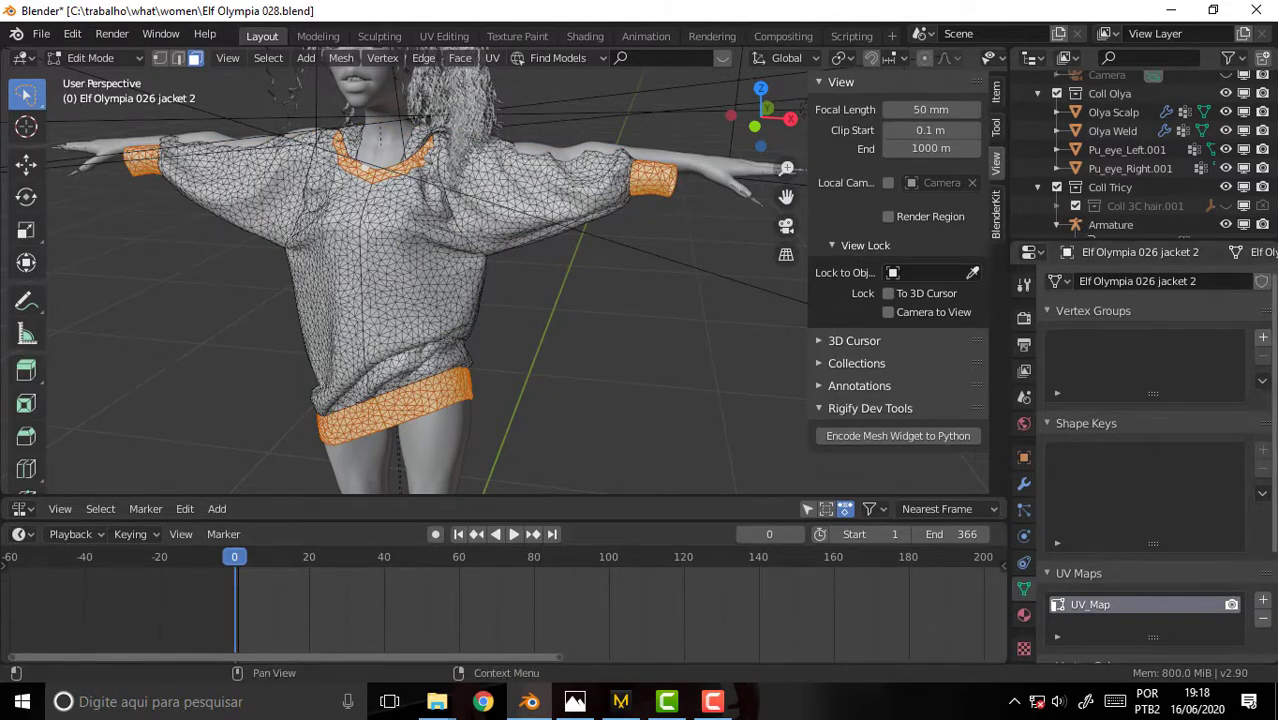
Add a second material slot holding degra.002 and make the FABRIC slot active again.
{"action": "left_click_drag", "start_coordinate": [1275, 340], "coordinate": [1275, 455]}
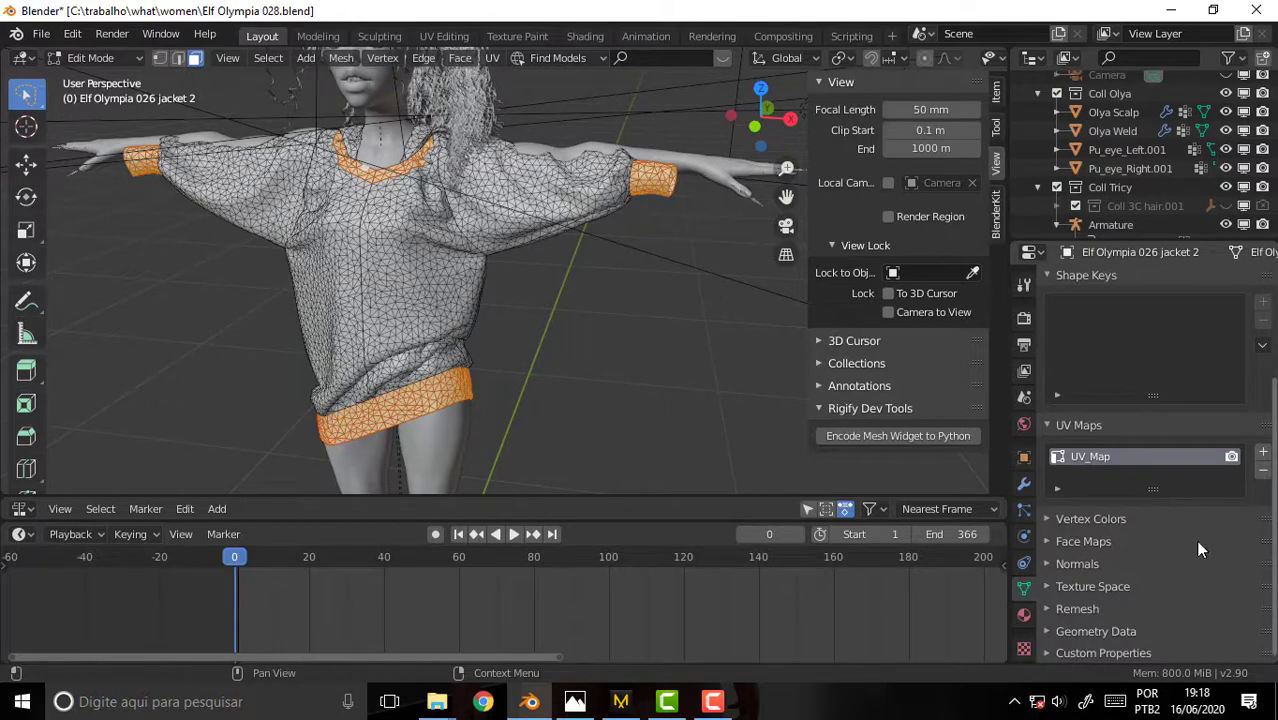
{"action": "left_click", "coordinate": [1023, 614]}
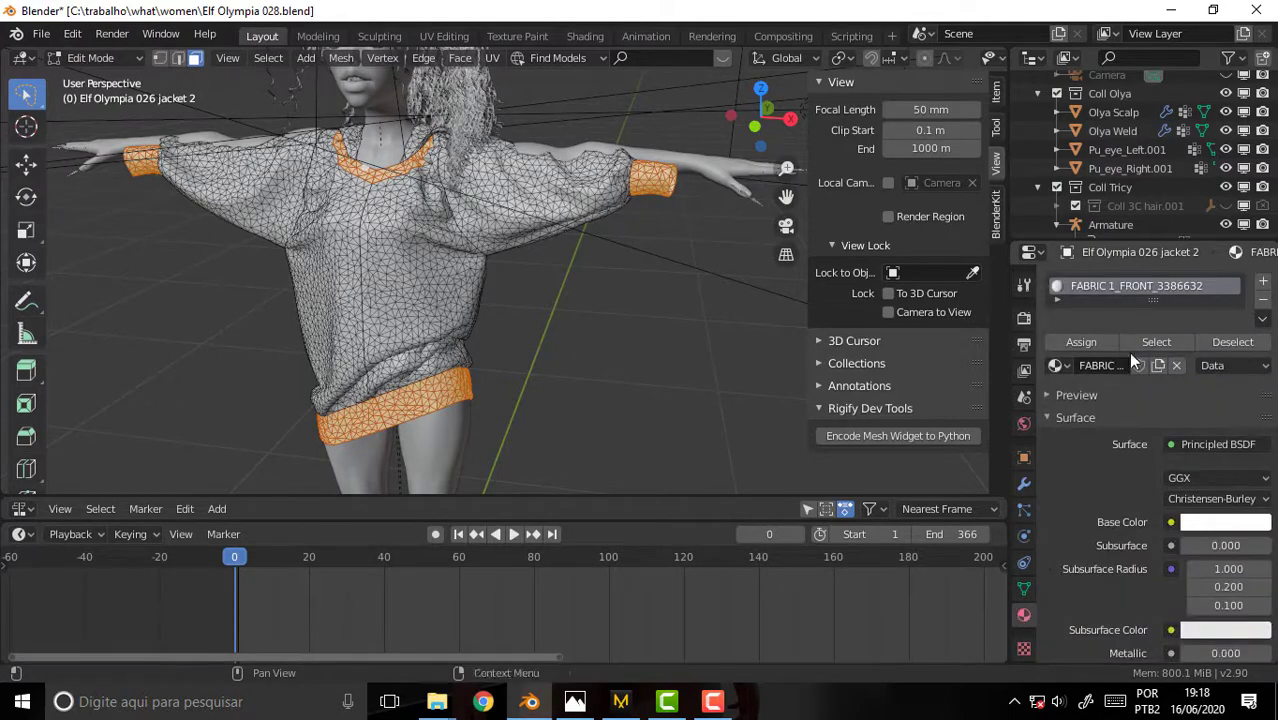
{"action": "left_click", "coordinate": [1263, 281]}
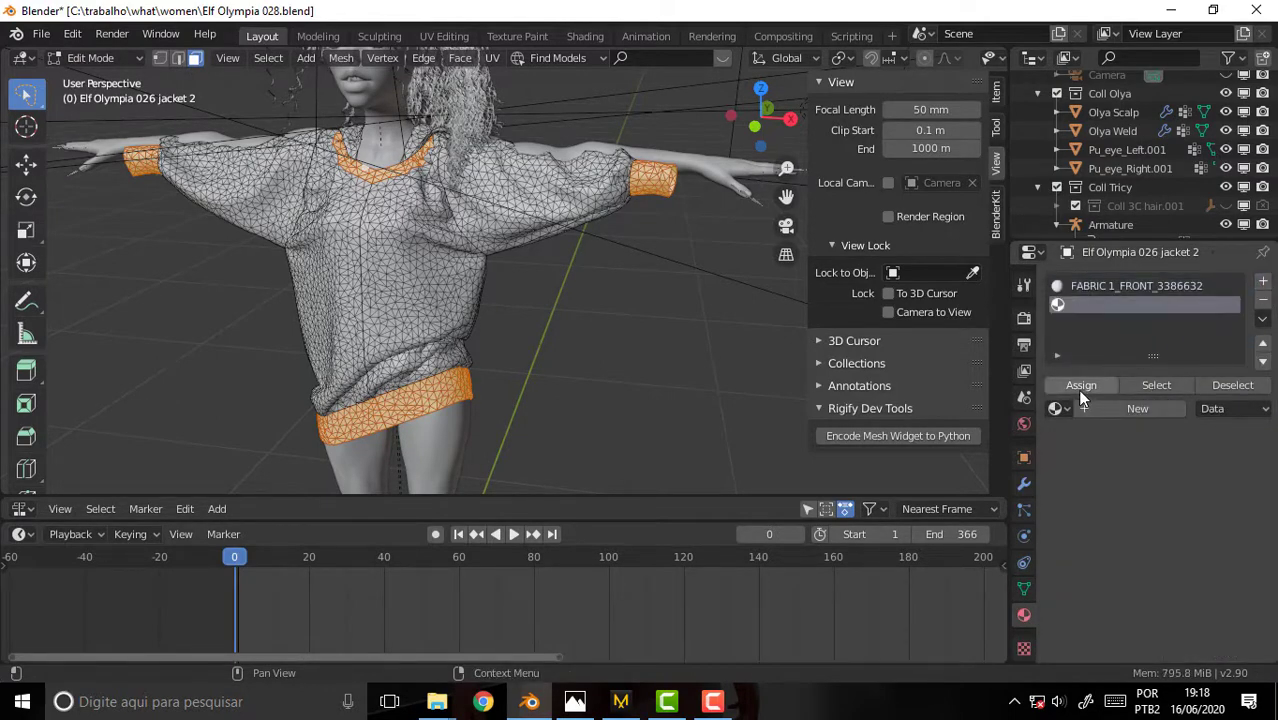
{"action": "left_click", "coordinate": [1057, 408]}
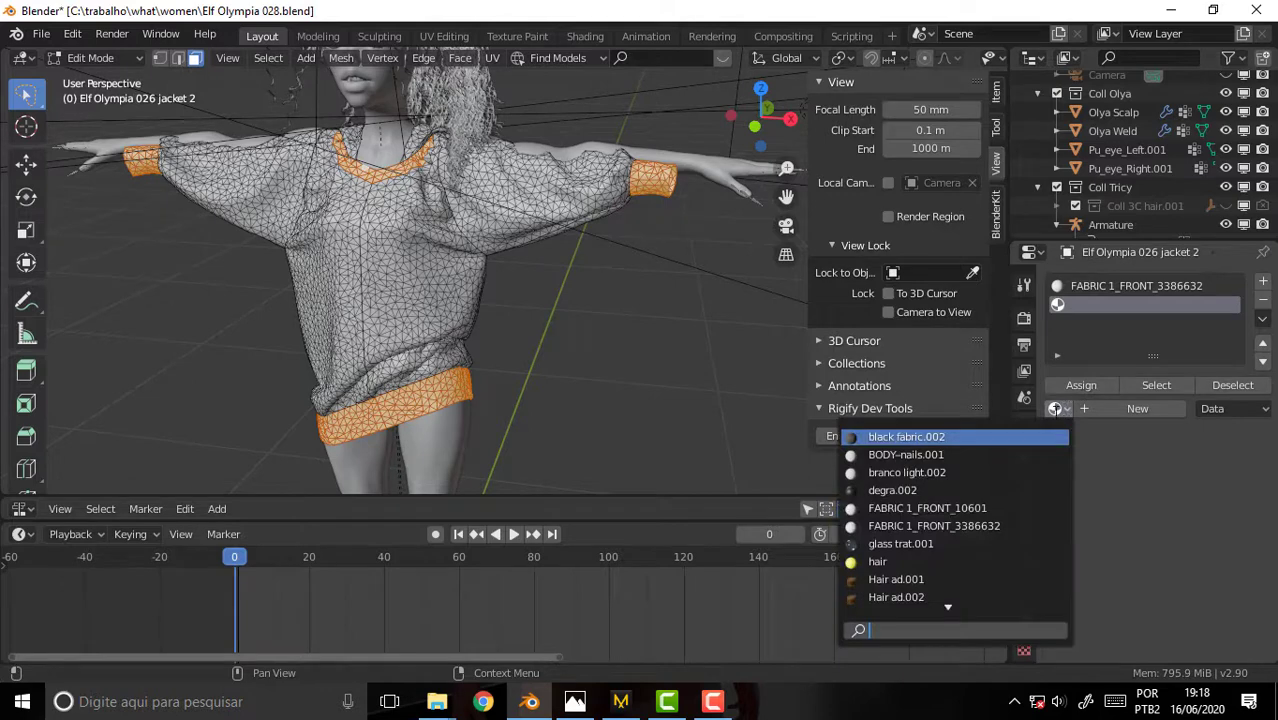
{"action": "left_click", "coordinate": [876, 494]}
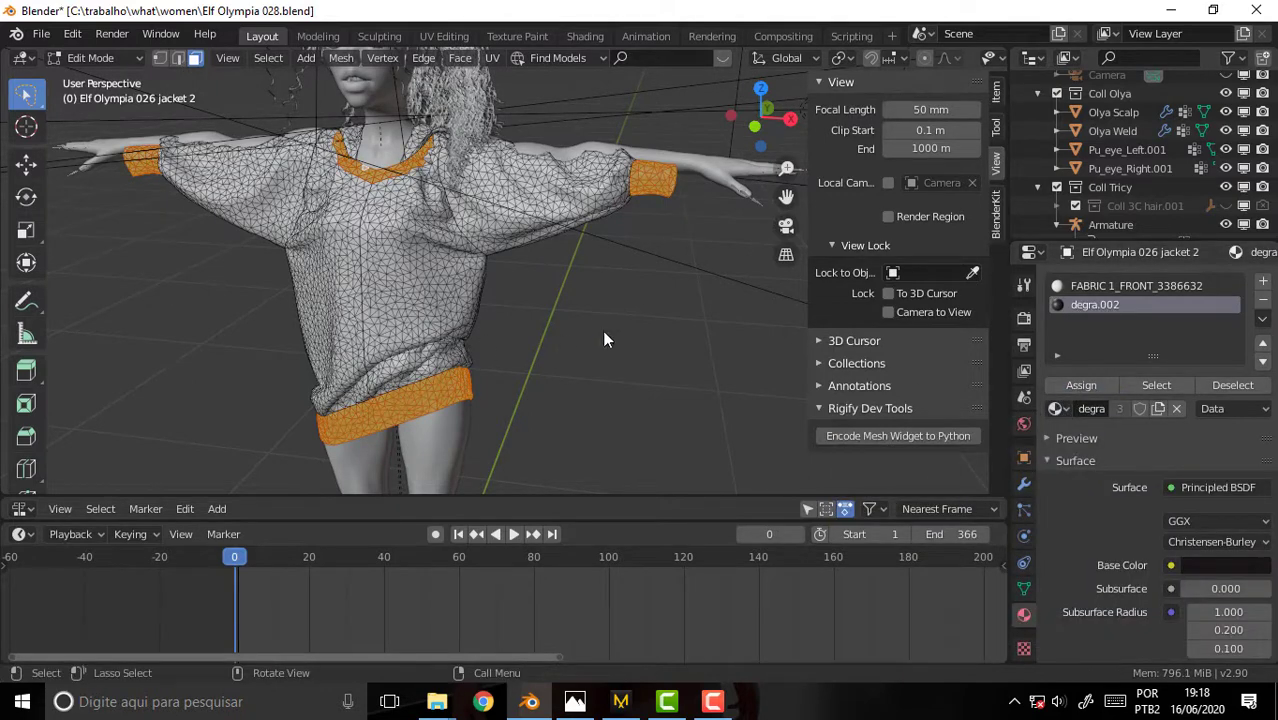
{"action": "left_click", "coordinate": [1121, 286]}
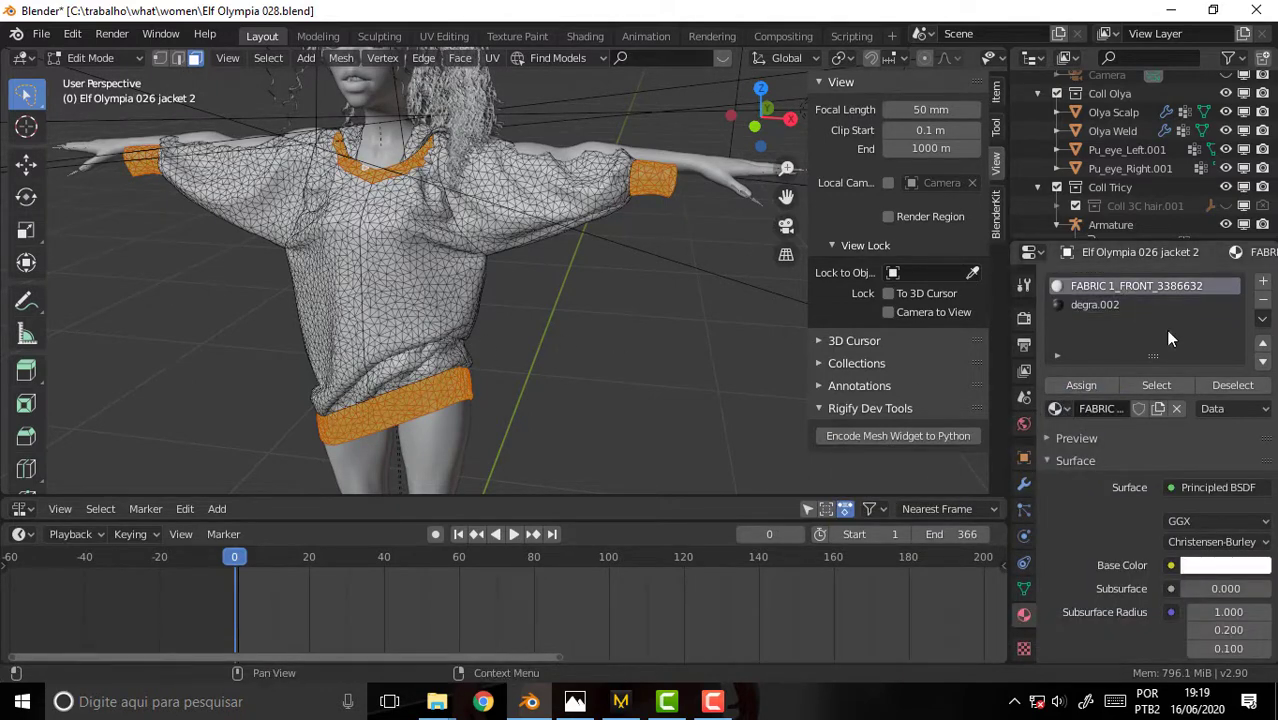
Set FABRIC's base colour to orange-red (H 0.016, S 0.791) and Roughness to 1.000.
{"action": "left_click", "coordinate": [1224, 565]}
{"action": "left_click_drag", "start_coordinate": [1188, 372], "coordinate": [1161, 416]}
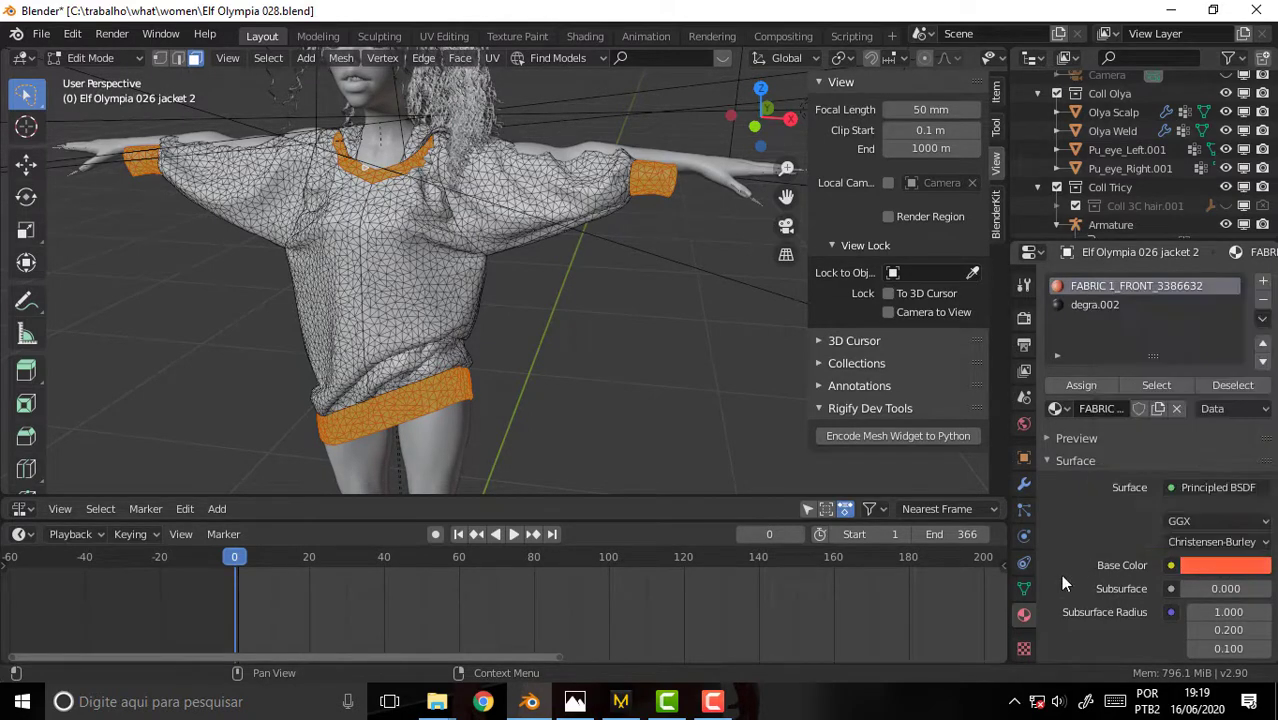
{"action": "scroll", "coordinate": [1172, 575], "scroll_direction": "down", "scroll_amount": 5}
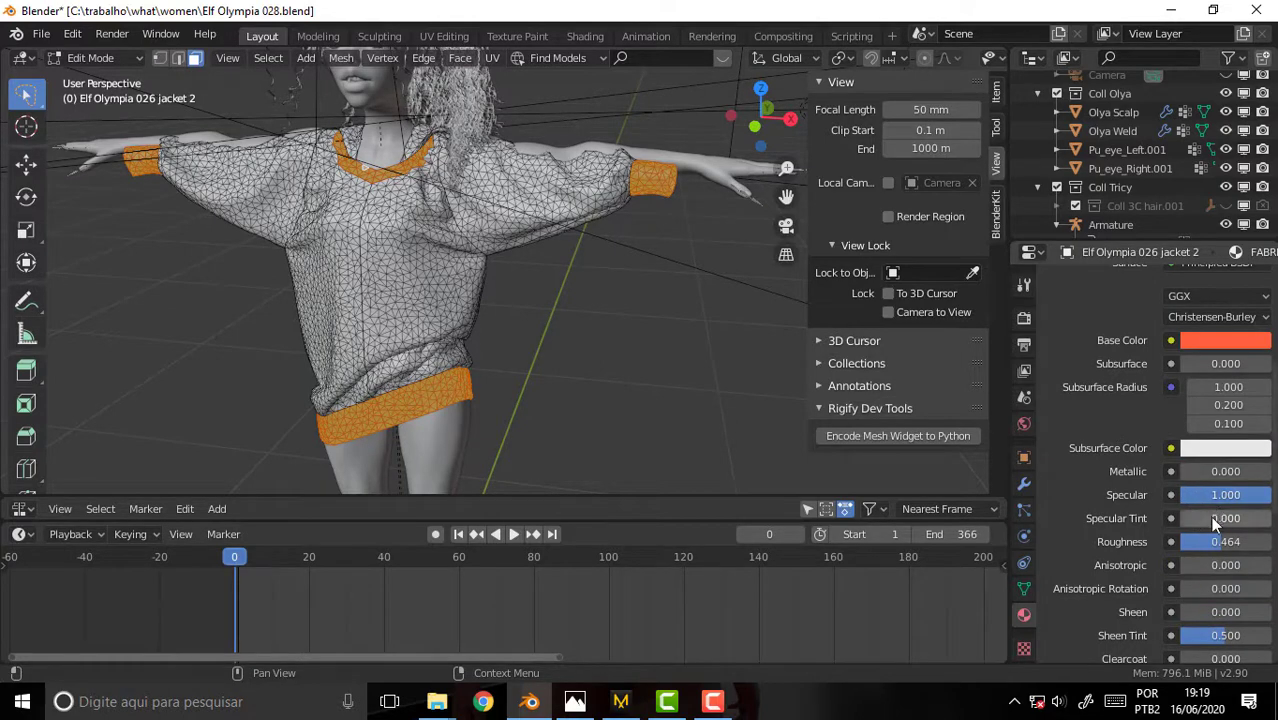
{"action": "left_click_drag", "start_coordinate": [1218, 542], "coordinate": [1272, 542]}
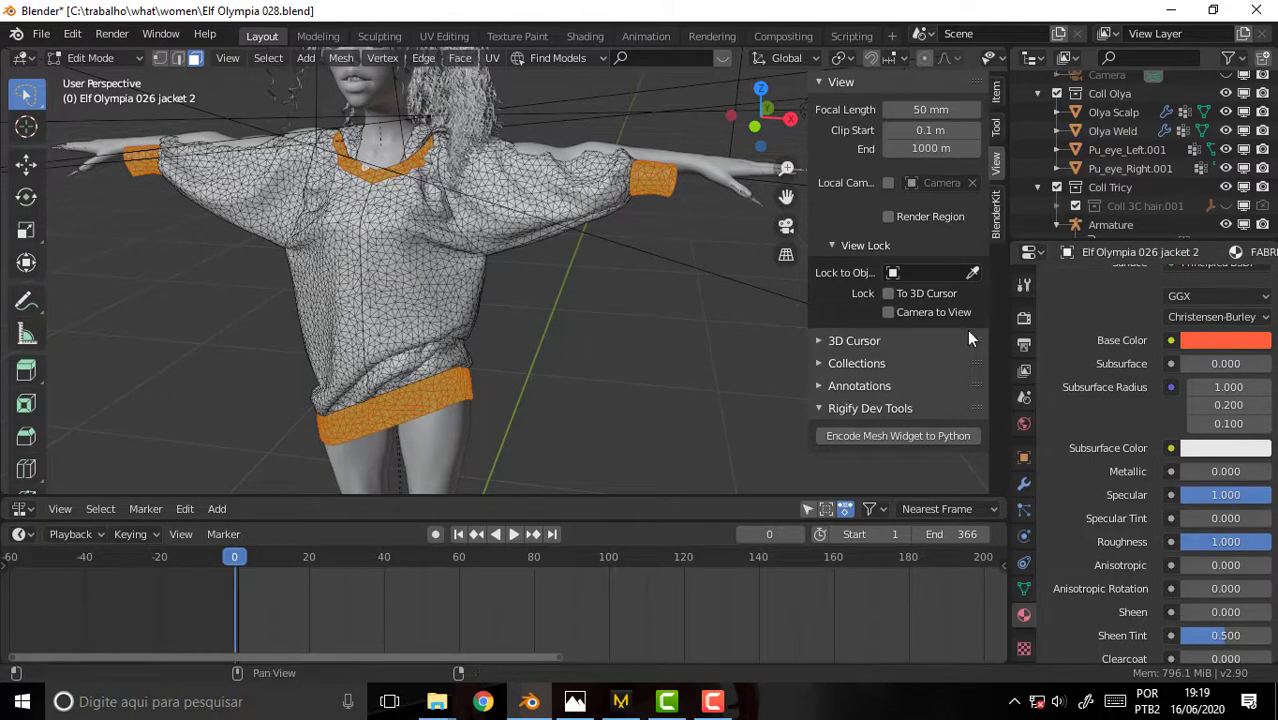
{"action": "scroll", "coordinate": [1094, 292], "scroll_direction": "up", "scroll_amount": 5}
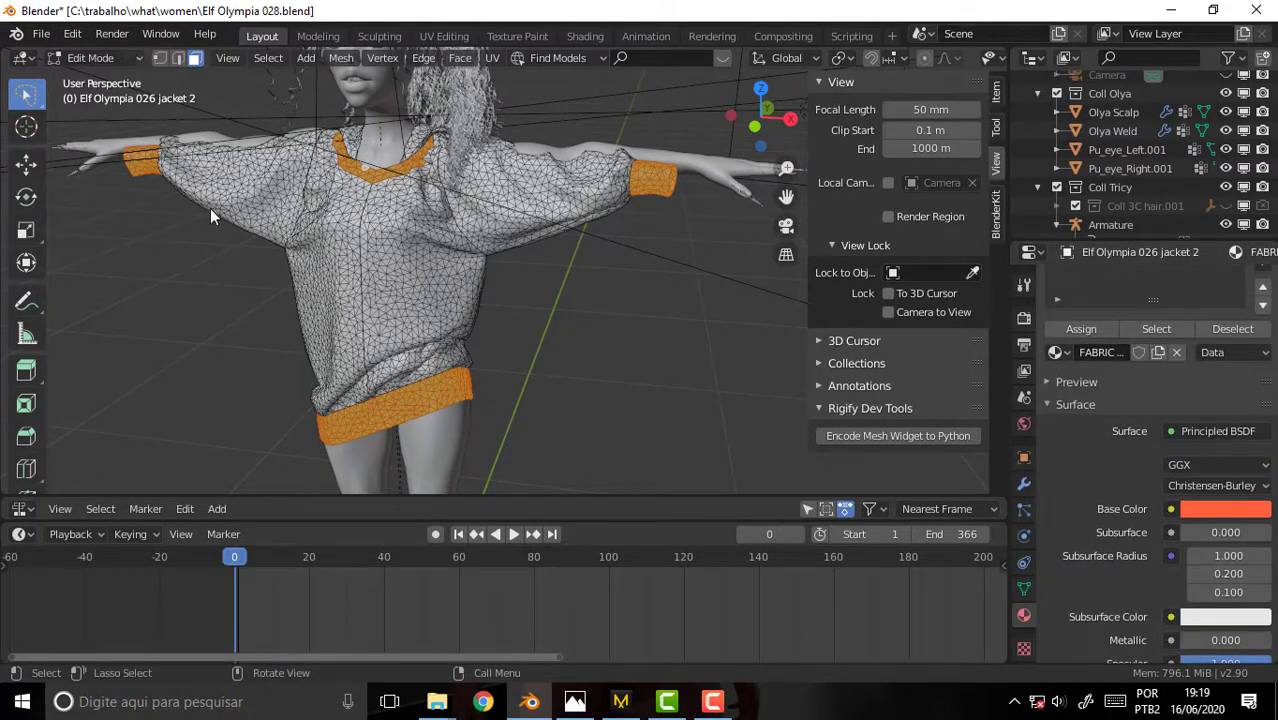
Select all, Merge by Distance at 0.0001 m removing 513 duplicates, then deselect everything.
{"action": "key", "text": "a"}
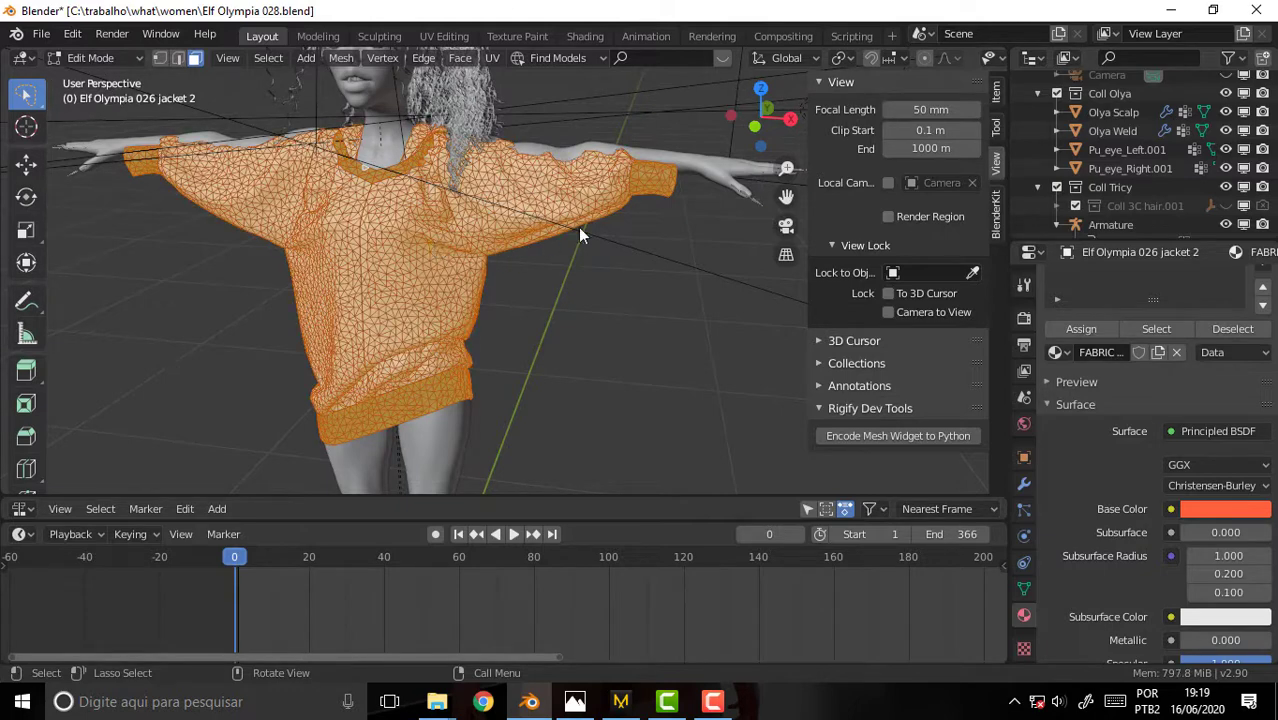
{"action": "left_click", "coordinate": [90, 56]}
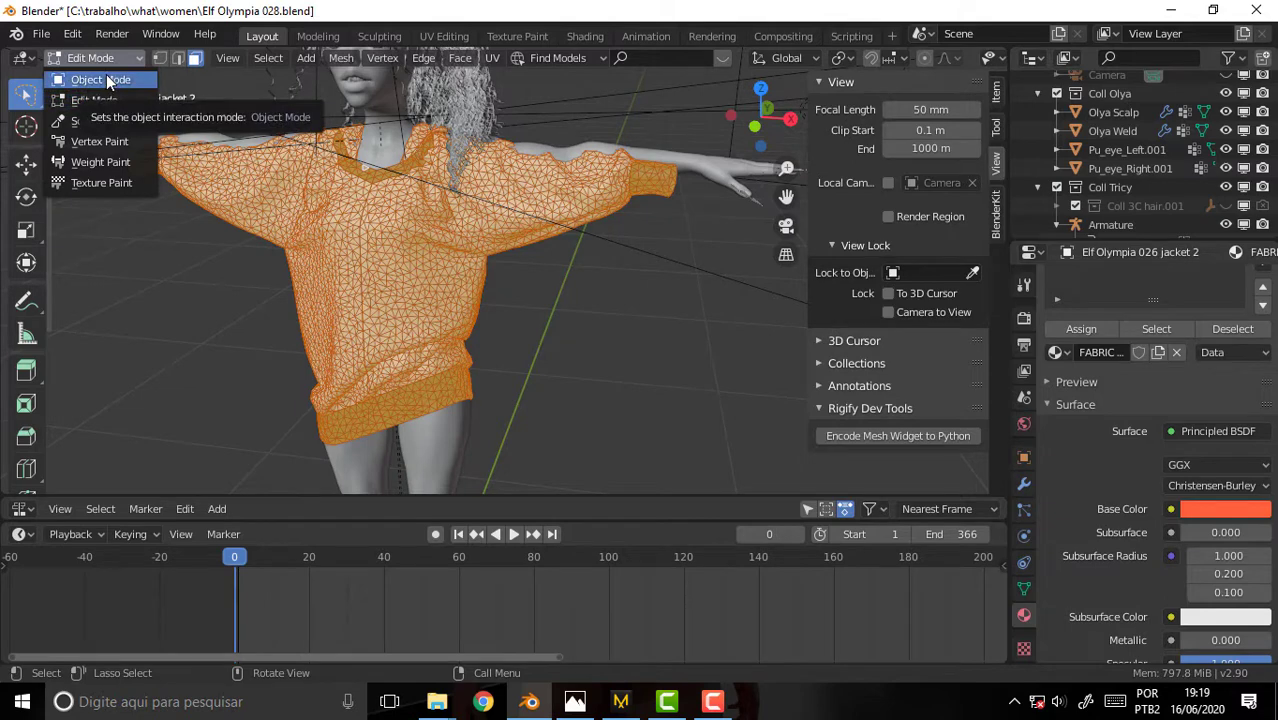
{"action": "left_click", "coordinate": [341, 57]}
{"action": "mouse_move", "coordinate": [372, 468]}
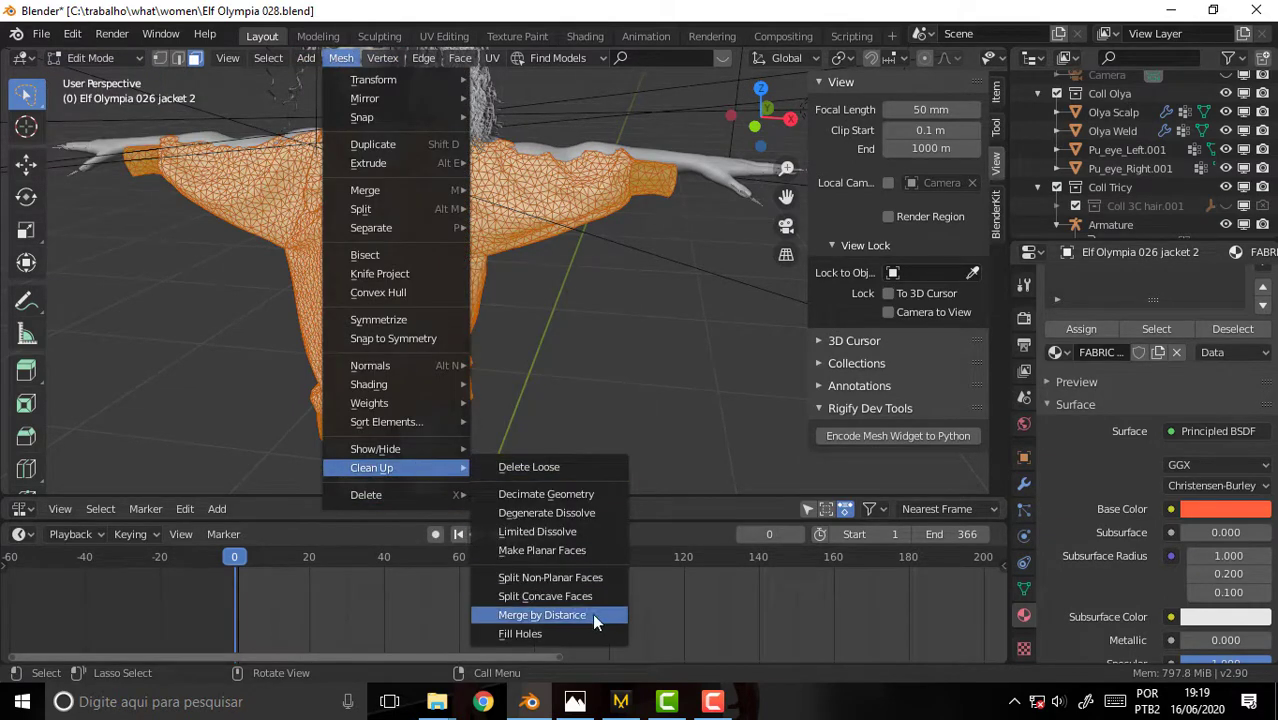
{"action": "left_click", "coordinate": [566, 616]}
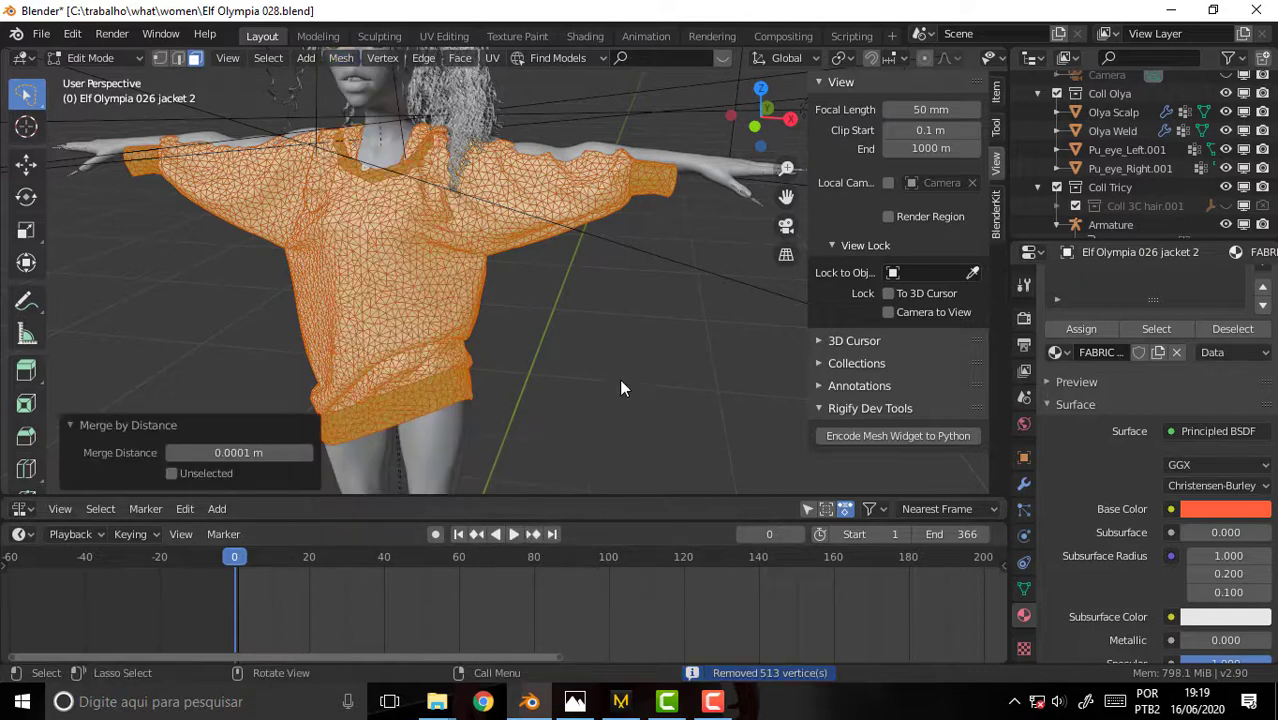
{"action": "key", "text": "alt+a"}
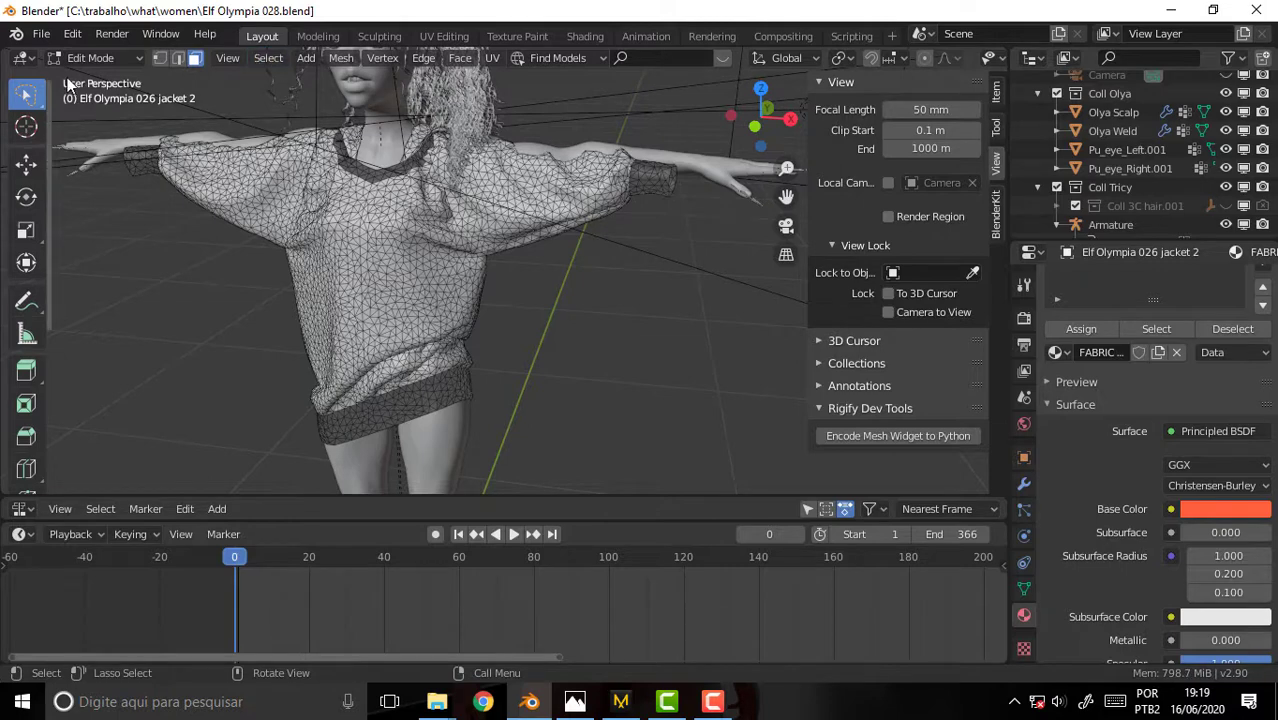
Parent the jacket to the Armature with Automatic Weights via Pose Mode, ending in Object Mode.
{"action": "left_click", "coordinate": [104, 57]}
{"action": "left_click", "coordinate": [100, 80]}
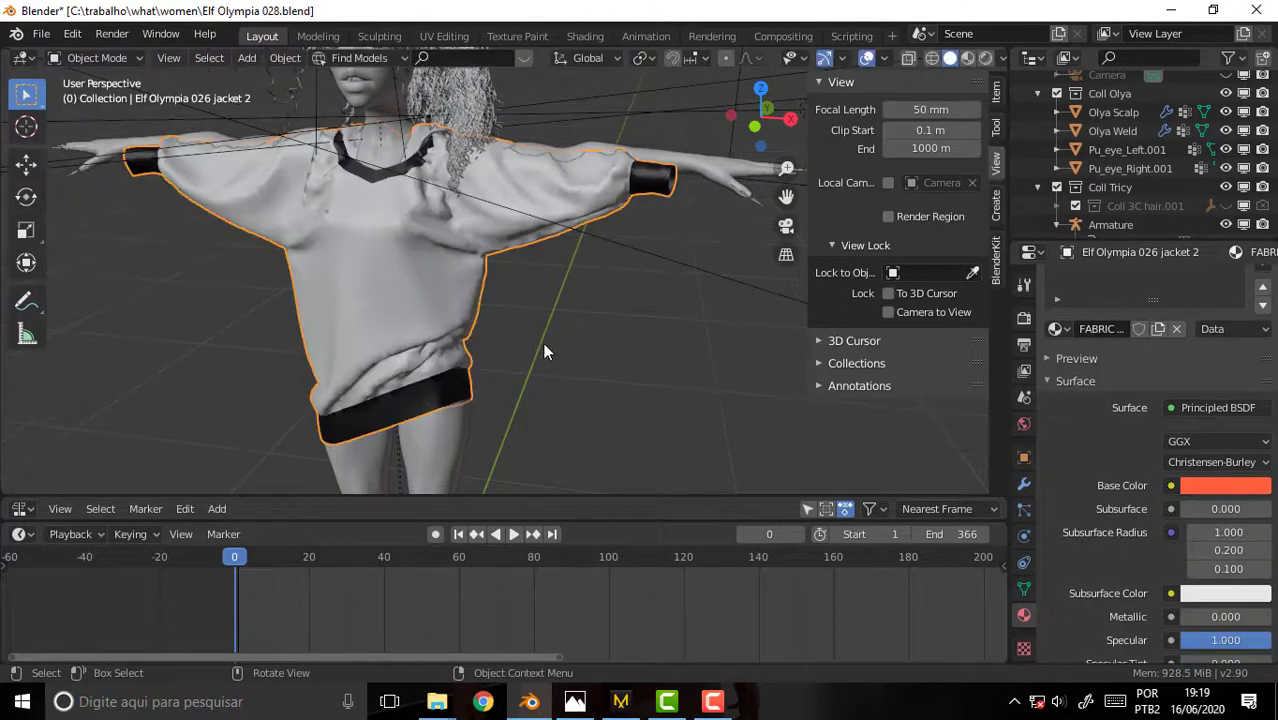
{"action": "left_click", "coordinate": [755, 201], "text": "shift"}
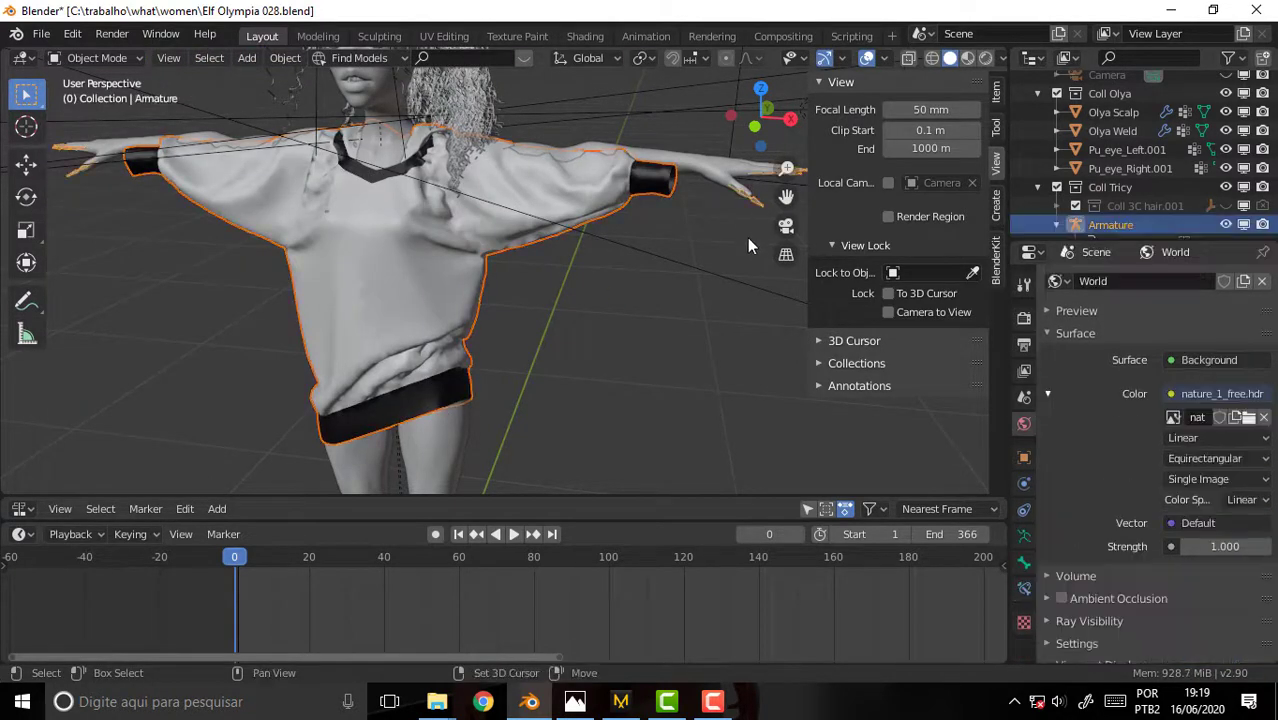
{"action": "left_click", "coordinate": [97, 57]}
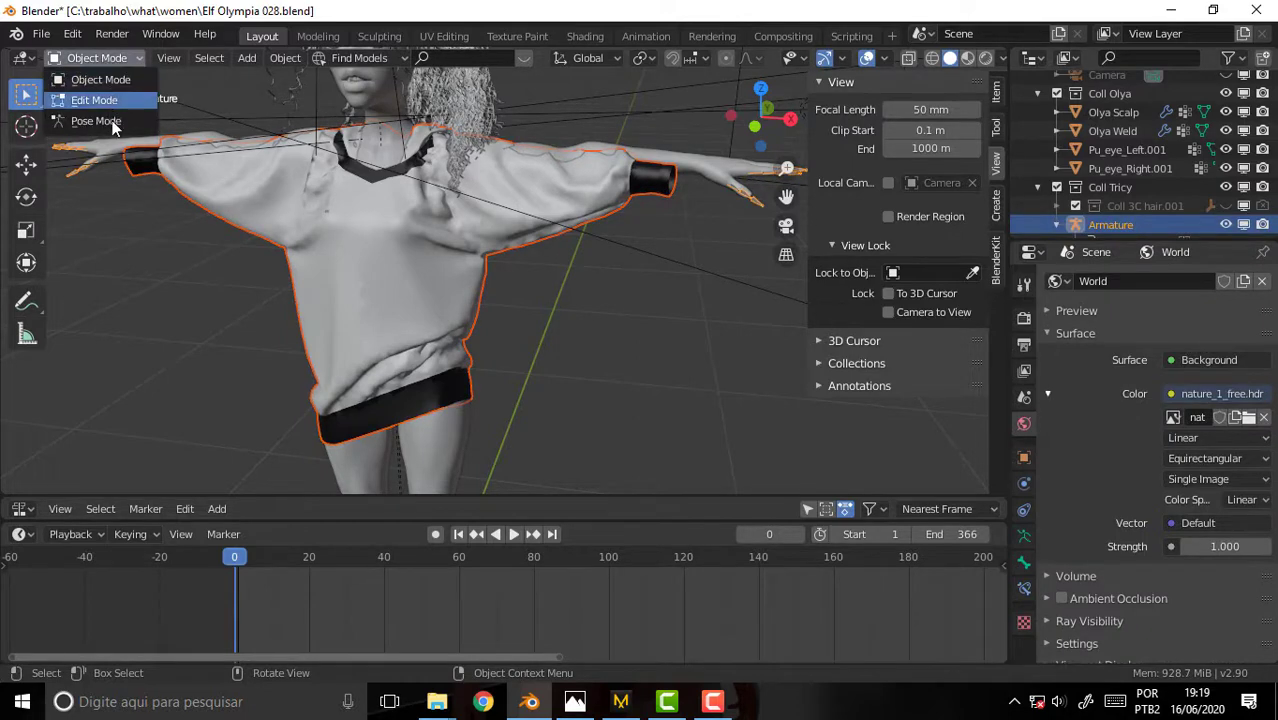
{"action": "left_click", "coordinate": [100, 120]}
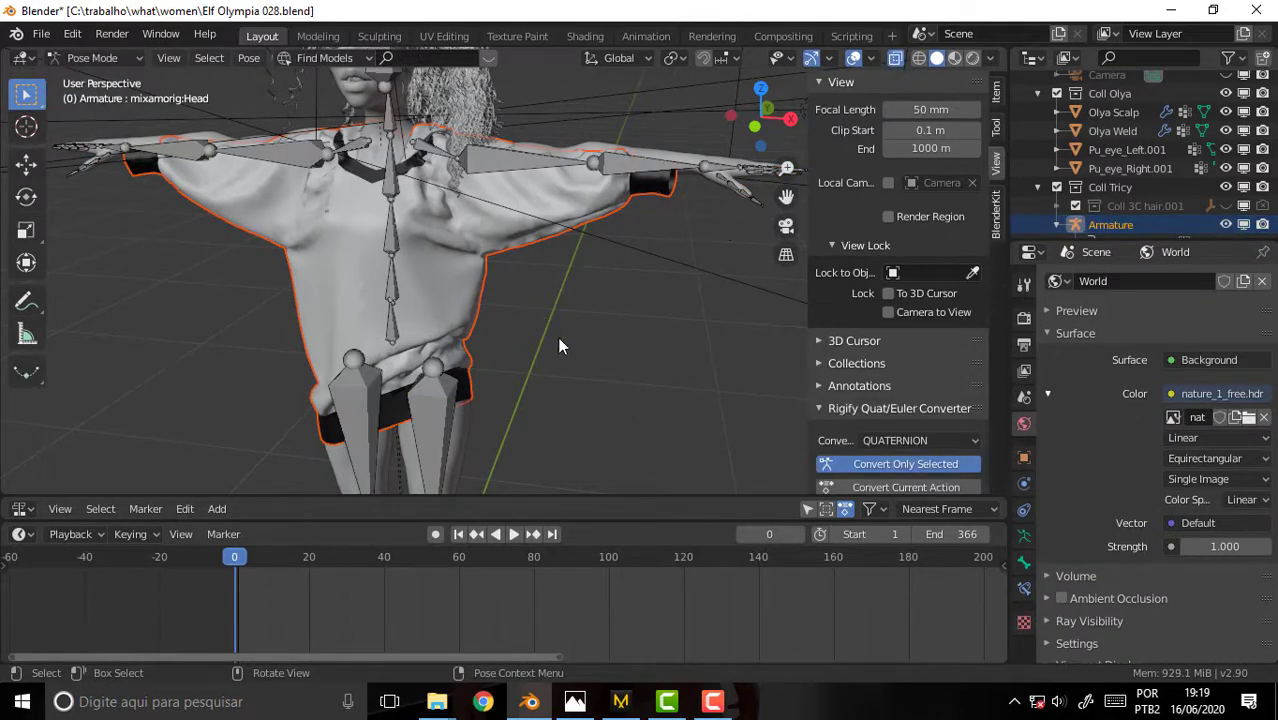
{"action": "key", "text": "a"}
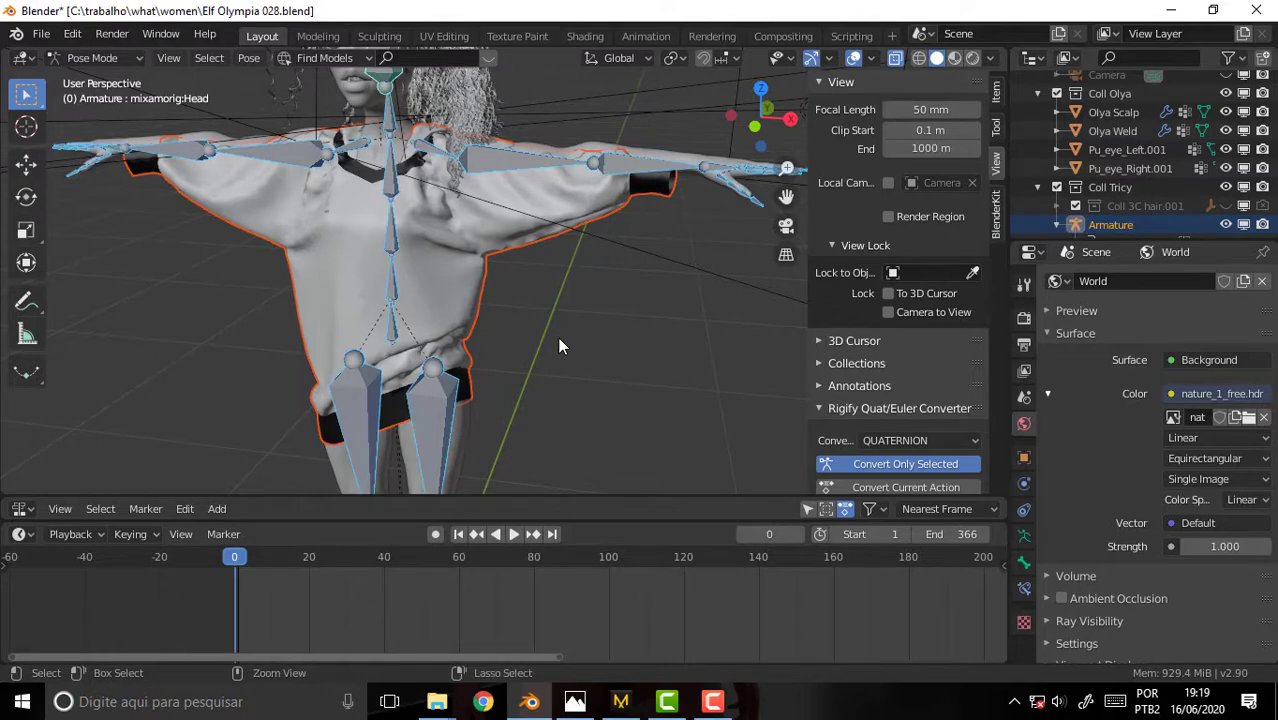
{"action": "key", "text": "ctrl+p"}
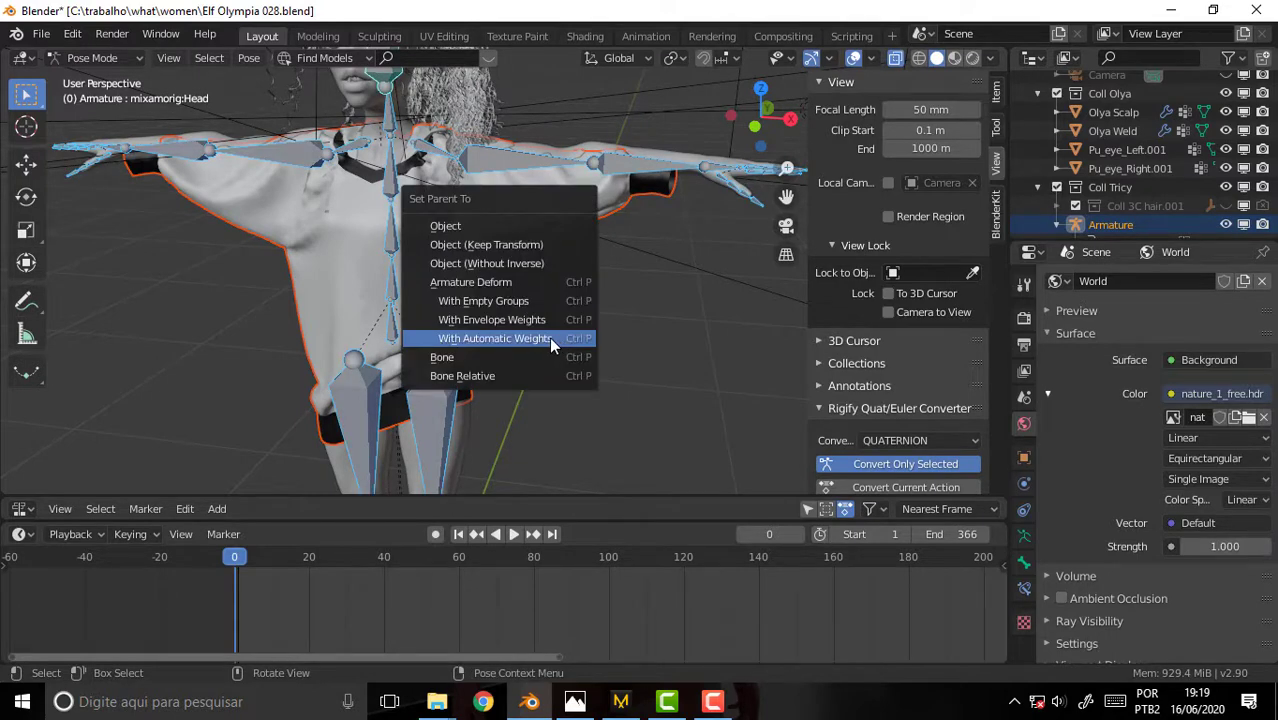
{"action": "left_click", "coordinate": [549, 336]}
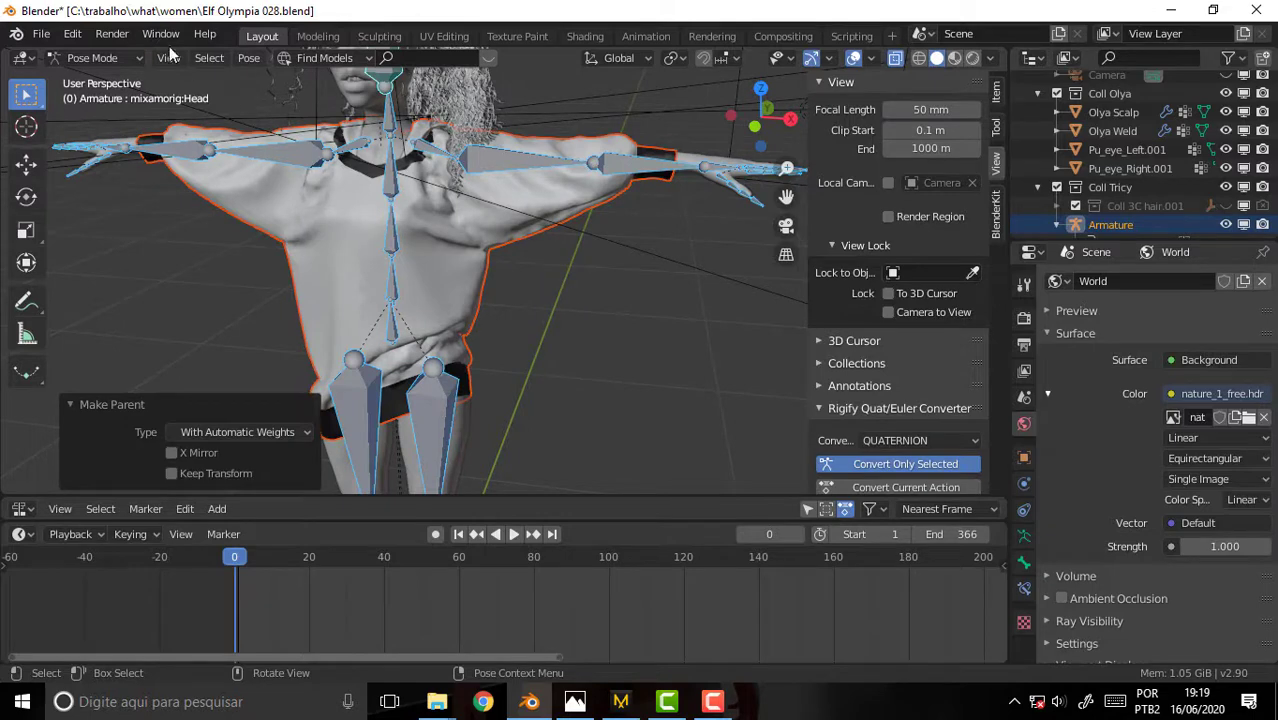
{"action": "left_click", "coordinate": [92, 57]}
{"action": "left_click", "coordinate": [97, 77]}
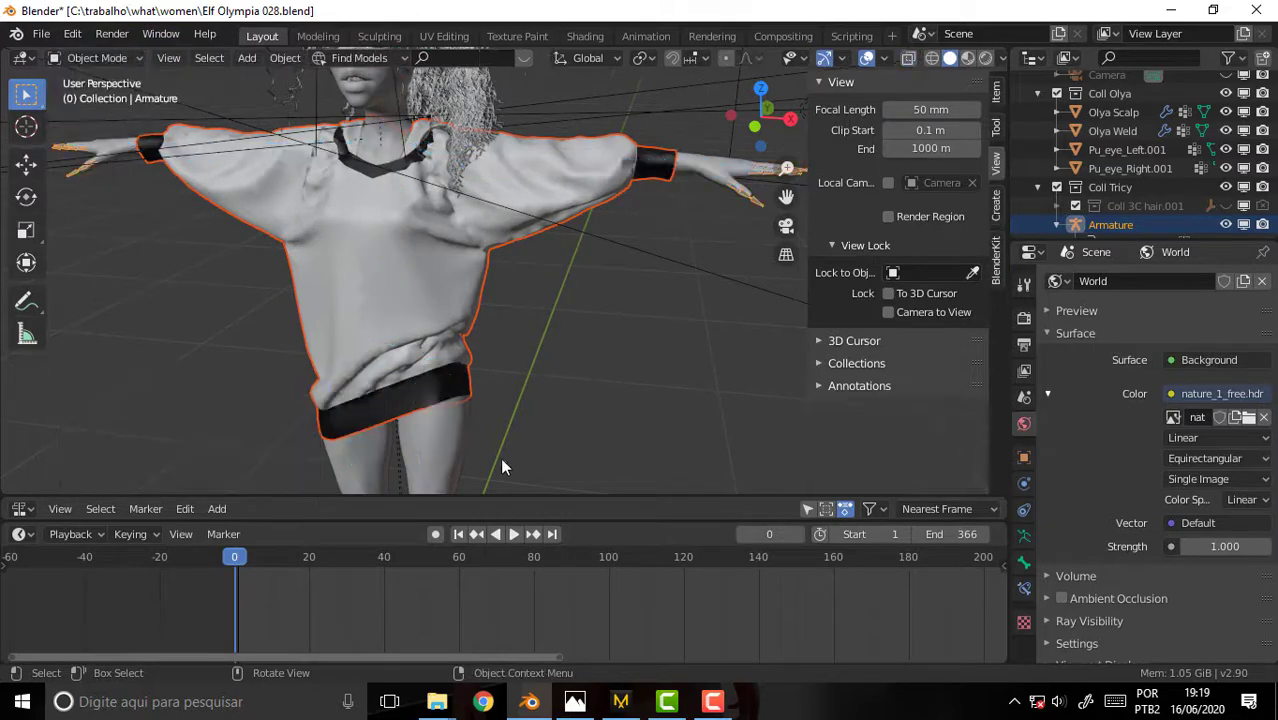
Play the walk animation, scrub back, stop at frame 28 and orbit around the character.
{"action": "key", "text": "space"}
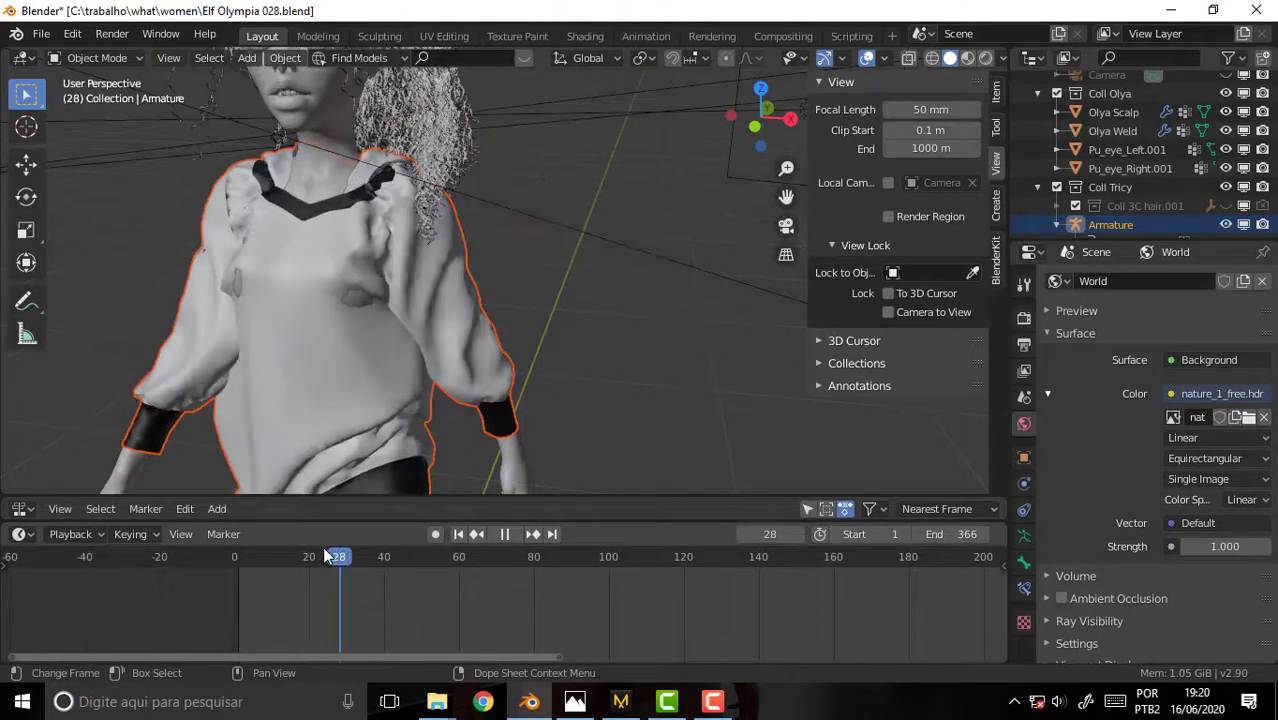
{"action": "left_click_drag", "start_coordinate": [325, 555], "coordinate": [289, 540]}
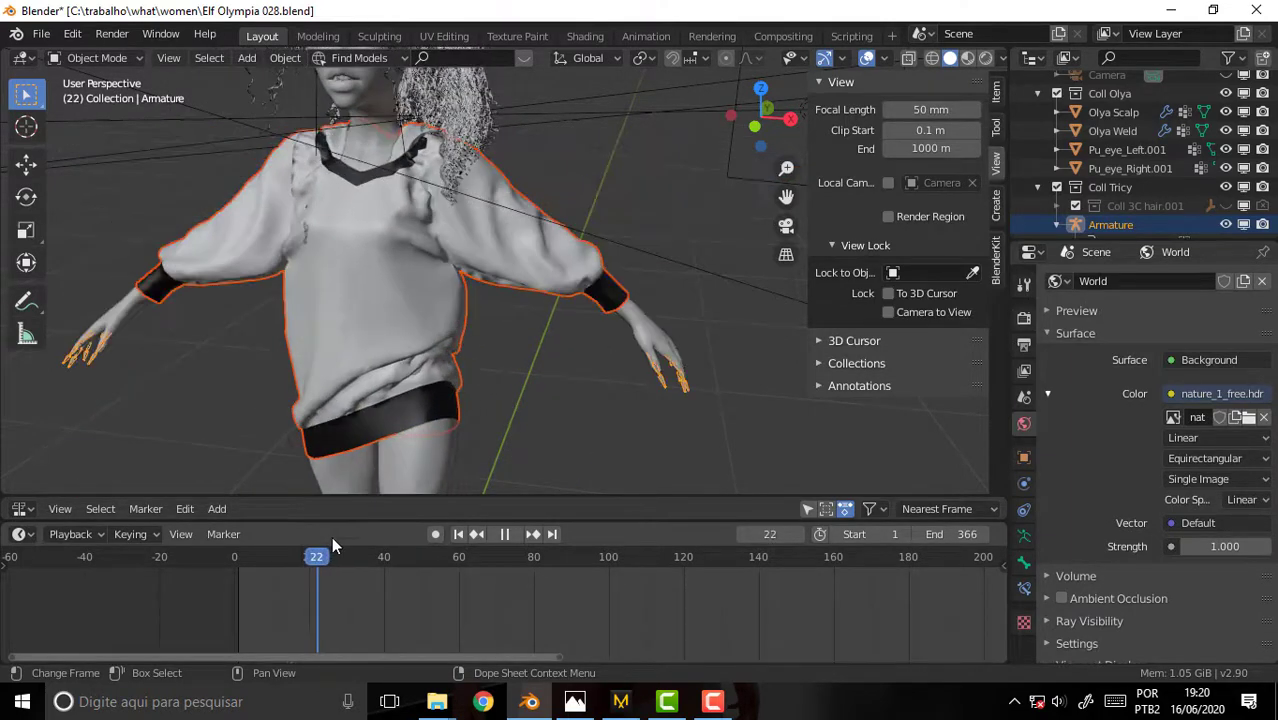
{"action": "key", "text": "space"}
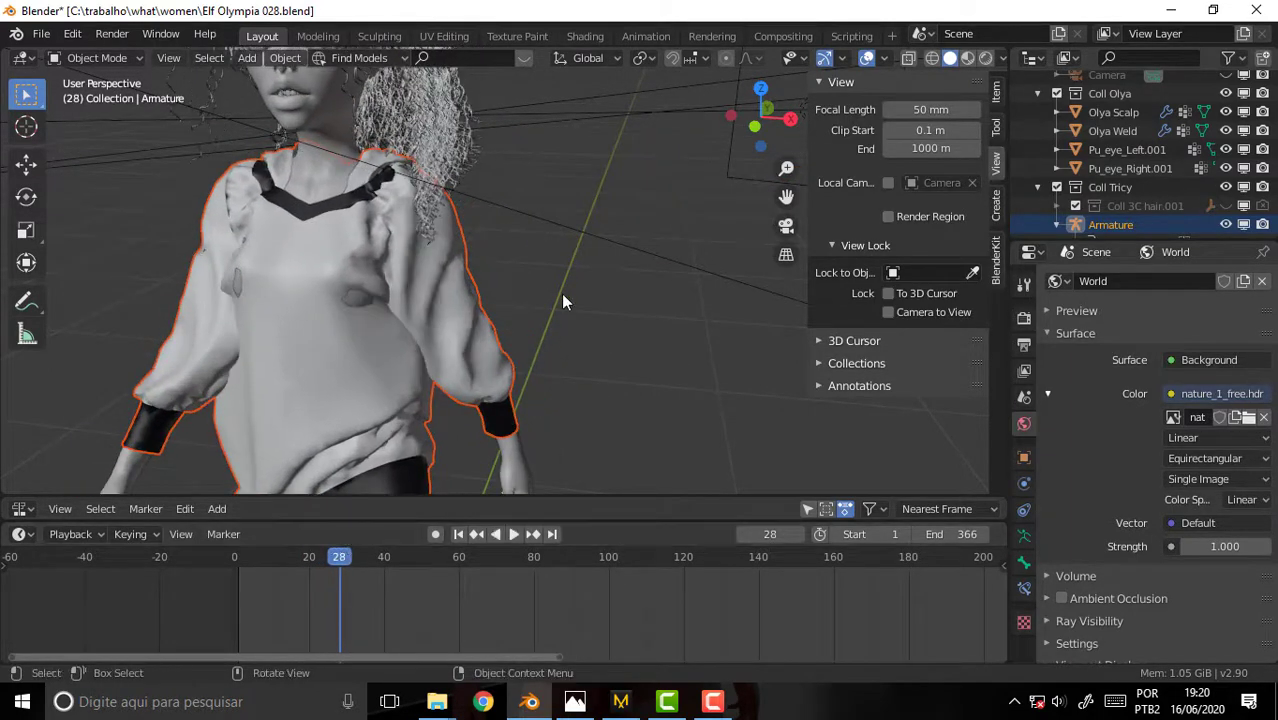
{"action": "mouse_move", "coordinate": [563, 300]}
{"action": "middle_mouse_down"}
{"action": "mouse_move", "coordinate": [764, 245]}
{"action": "mouse_move", "coordinate": [571, 280]}
{"action": "middle_mouse_up"}
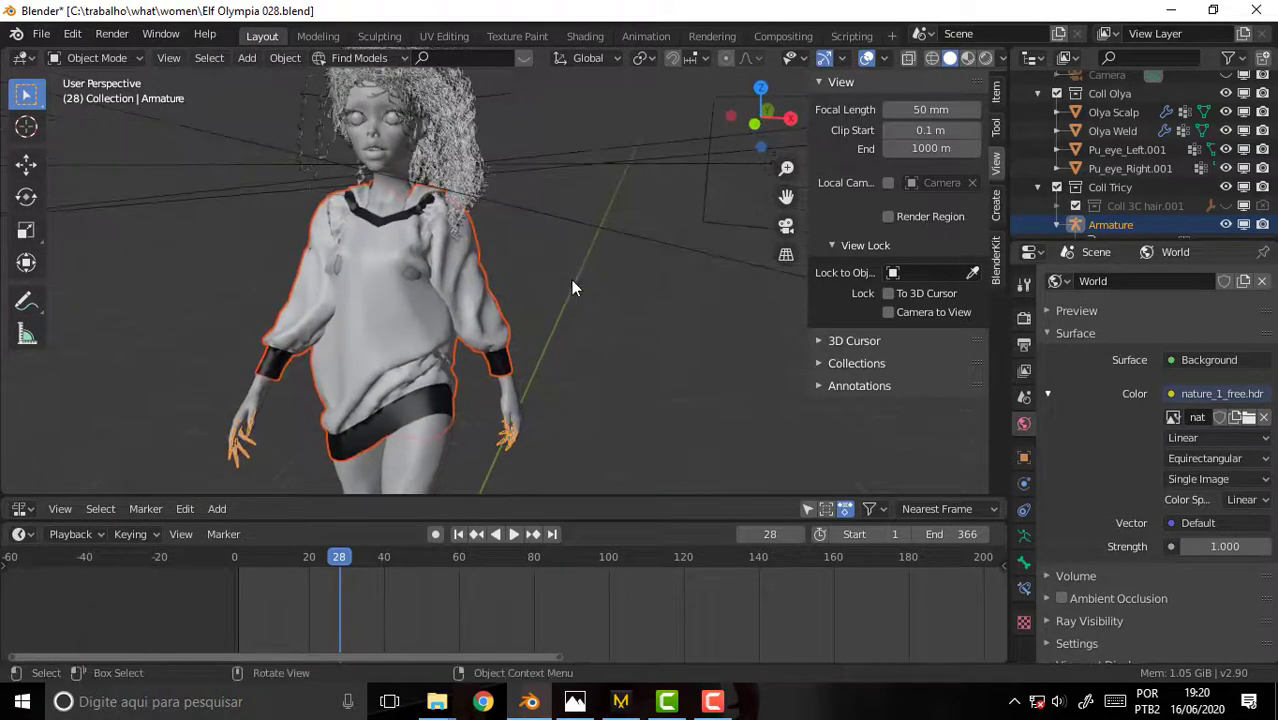
{"action": "mouse_move", "coordinate": [571, 282]}
{"action": "middle_mouse_down"}
{"action": "mouse_move", "coordinate": [595, 250]}
{"action": "mouse_move", "coordinate": [441, 260]}
{"action": "middle_mouse_up"}
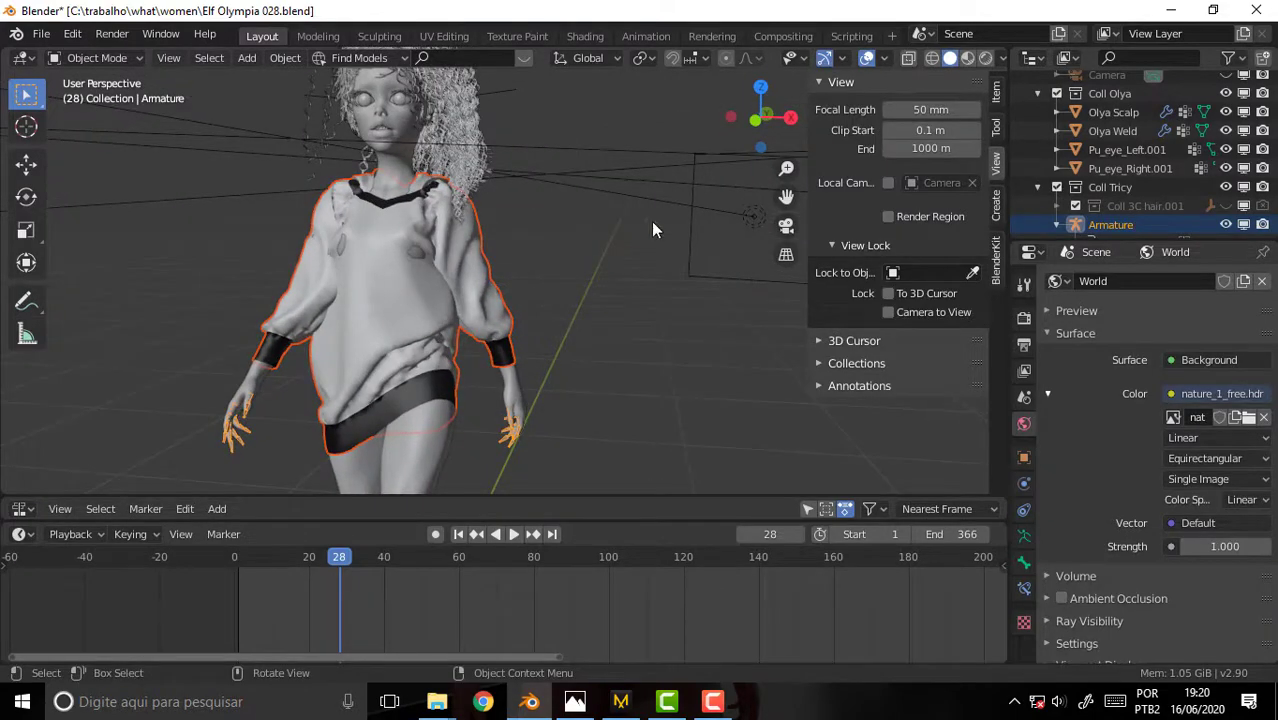
{"action": "middle_click_drag", "start_coordinate": [651, 221], "coordinate": [612, 267]}
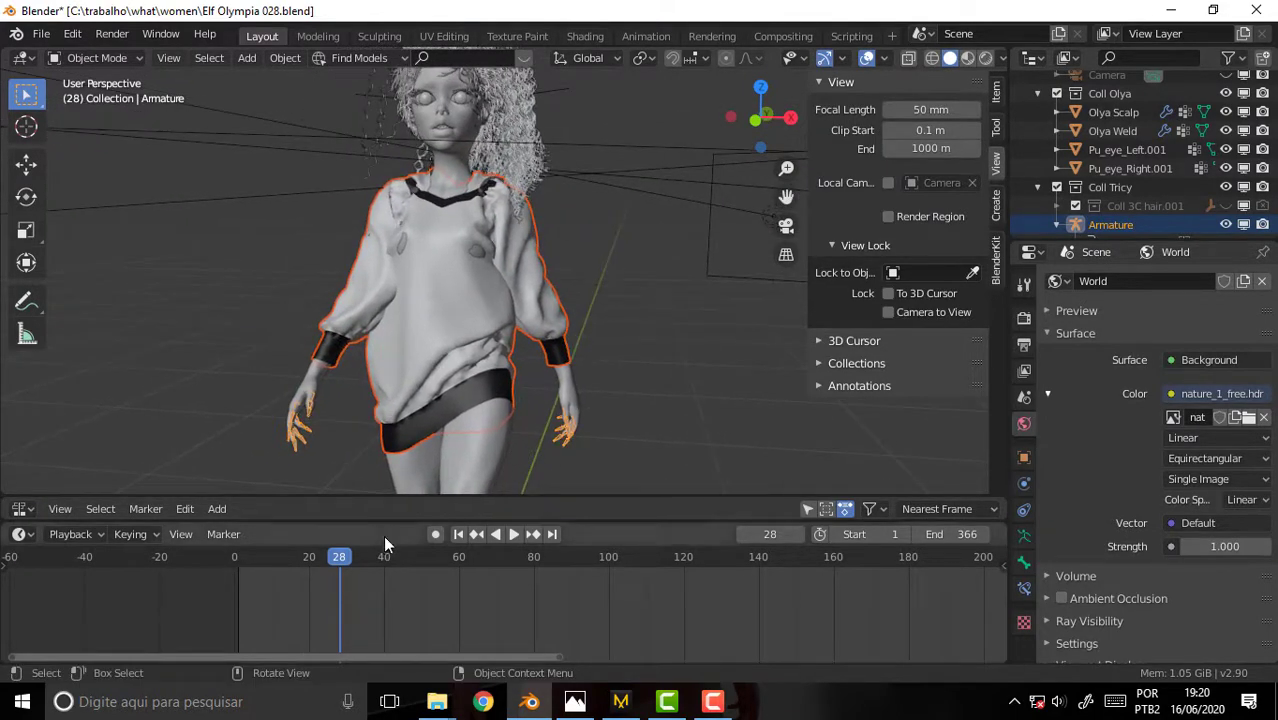
Resume playback to frame 44, orbit to inspect the jacket, then scrub back and replay.
{"action": "key", "text": "space"}
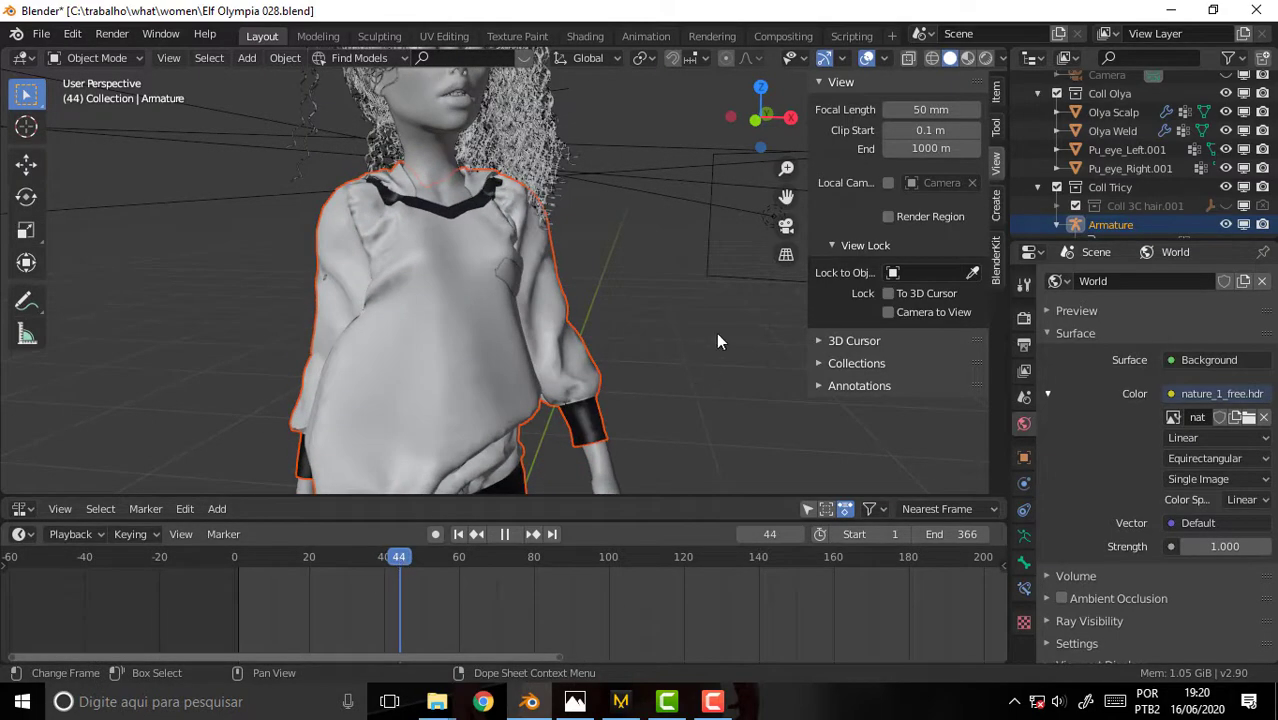
{"action": "key", "text": "space"}
{"action": "scroll", "coordinate": [685, 322], "scroll_direction": "down", "scroll_amount": 5}
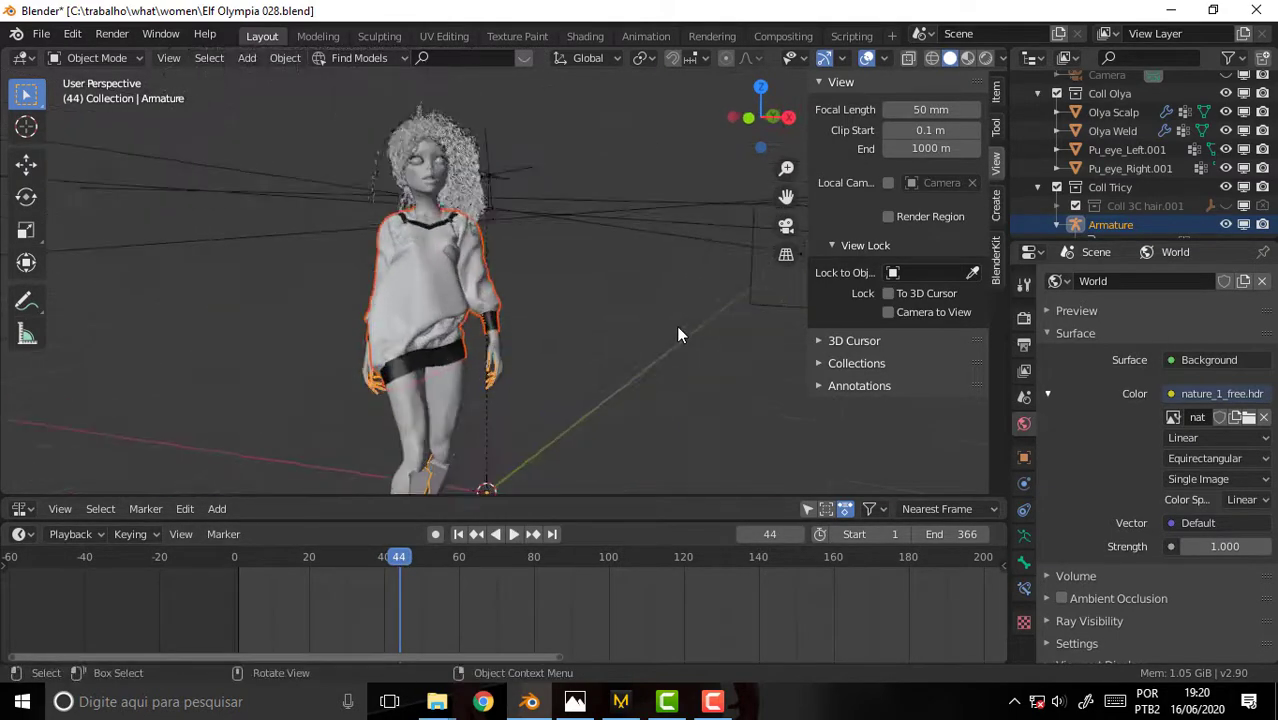
{"action": "middle_click_drag", "start_coordinate": [676, 325], "coordinate": [660, 343]}
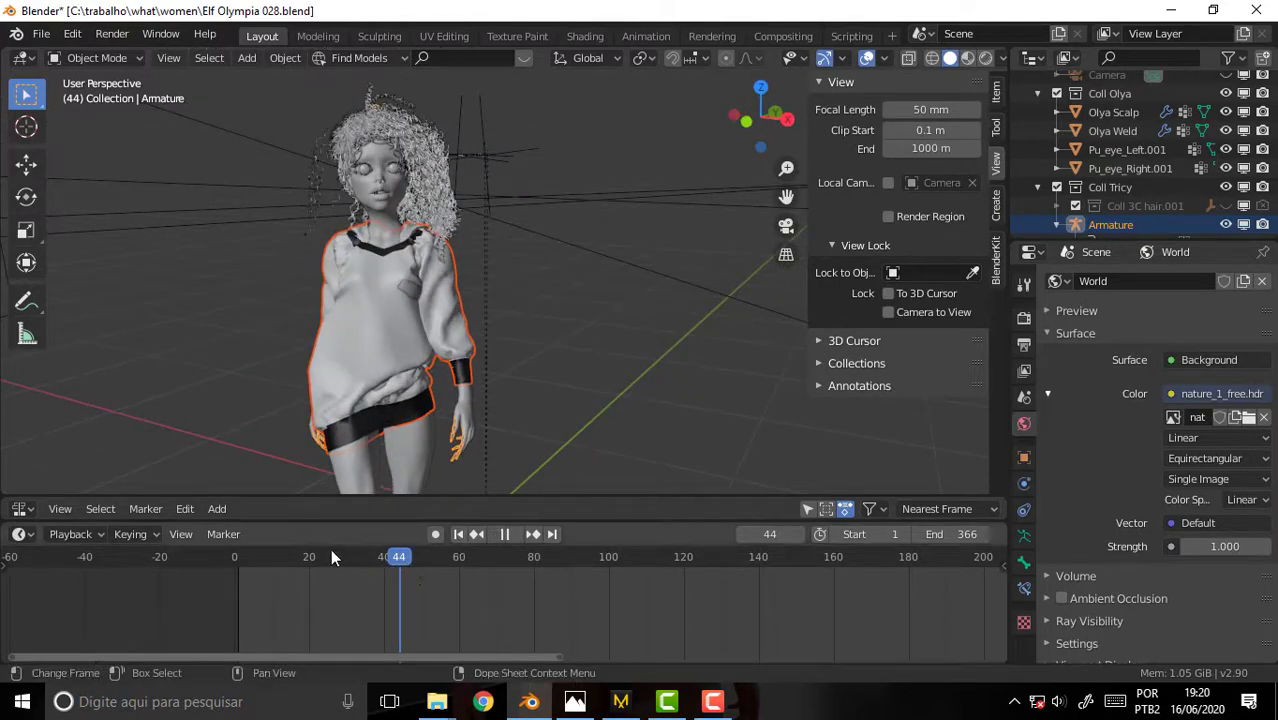
{"action": "mouse_move", "coordinate": [407, 568]}
{"action": "left_mouse_down"}
{"action": "mouse_move", "coordinate": [316, 548]}
{"action": "mouse_move", "coordinate": [343, 549]}
{"action": "left_mouse_up"}
{"action": "key", "text": "space"}
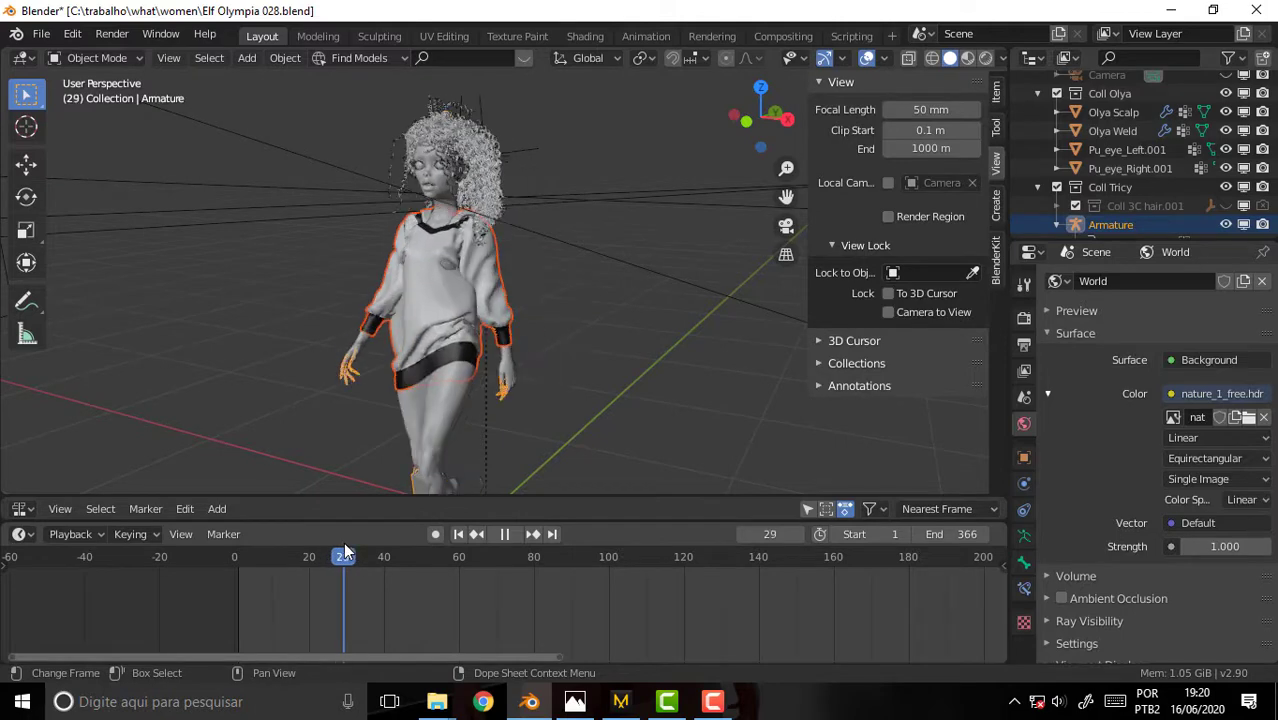
Settle the timeline on frame 29 and set Cycles render samples to 128.
{"action": "mouse_move", "coordinate": [666, 218]}
{"action": "middle_mouse_down"}
{"action": "mouse_move", "coordinate": [718, 226]}
{"action": "mouse_move", "coordinate": [700, 218]}
{"action": "middle_mouse_up"}
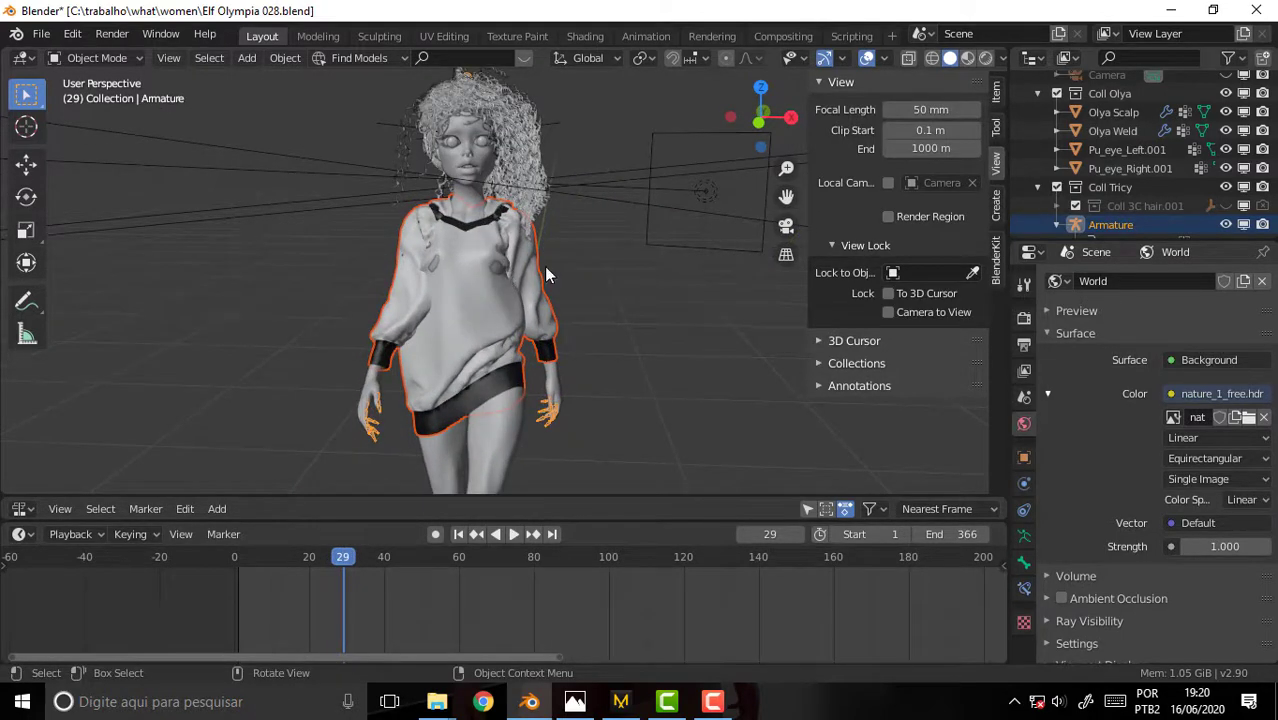
{"action": "scroll", "coordinate": [590, 245], "scroll_direction": "up", "scroll_amount": 3}
{"action": "scroll", "coordinate": [619, 236], "scroll_direction": "down", "scroll_amount": 2}
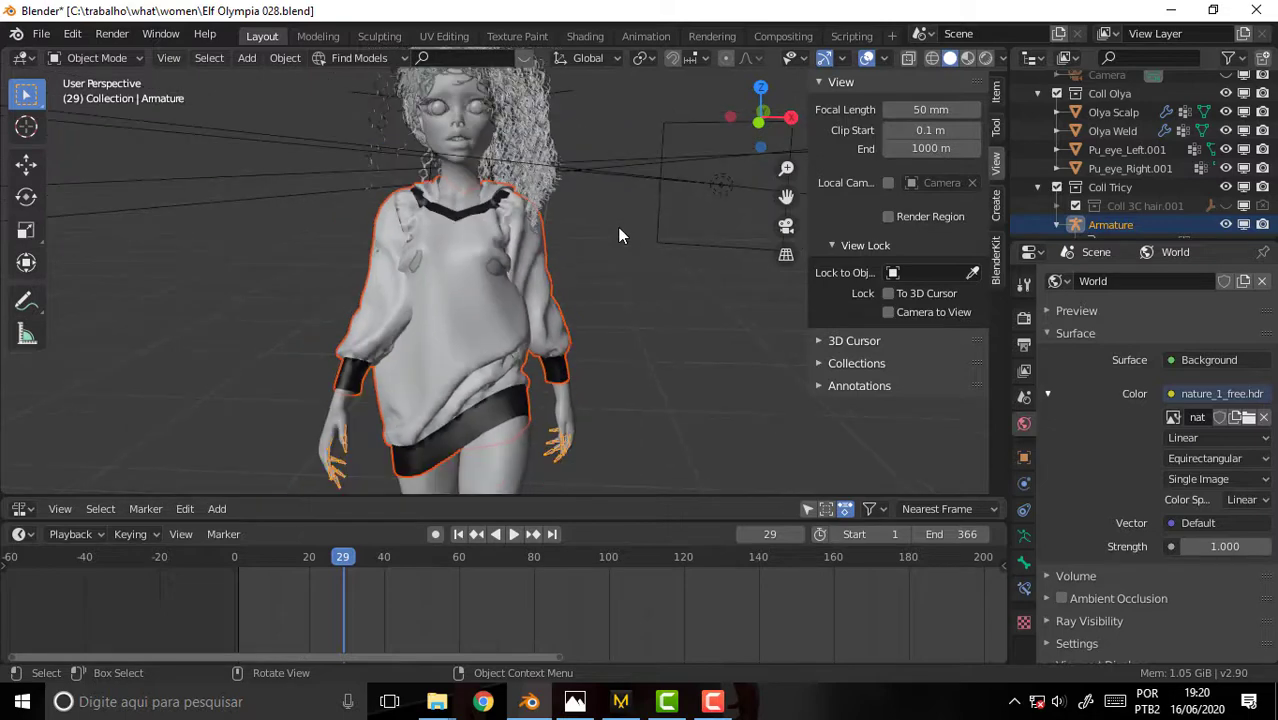
{"action": "left_click", "coordinate": [1024, 320]}
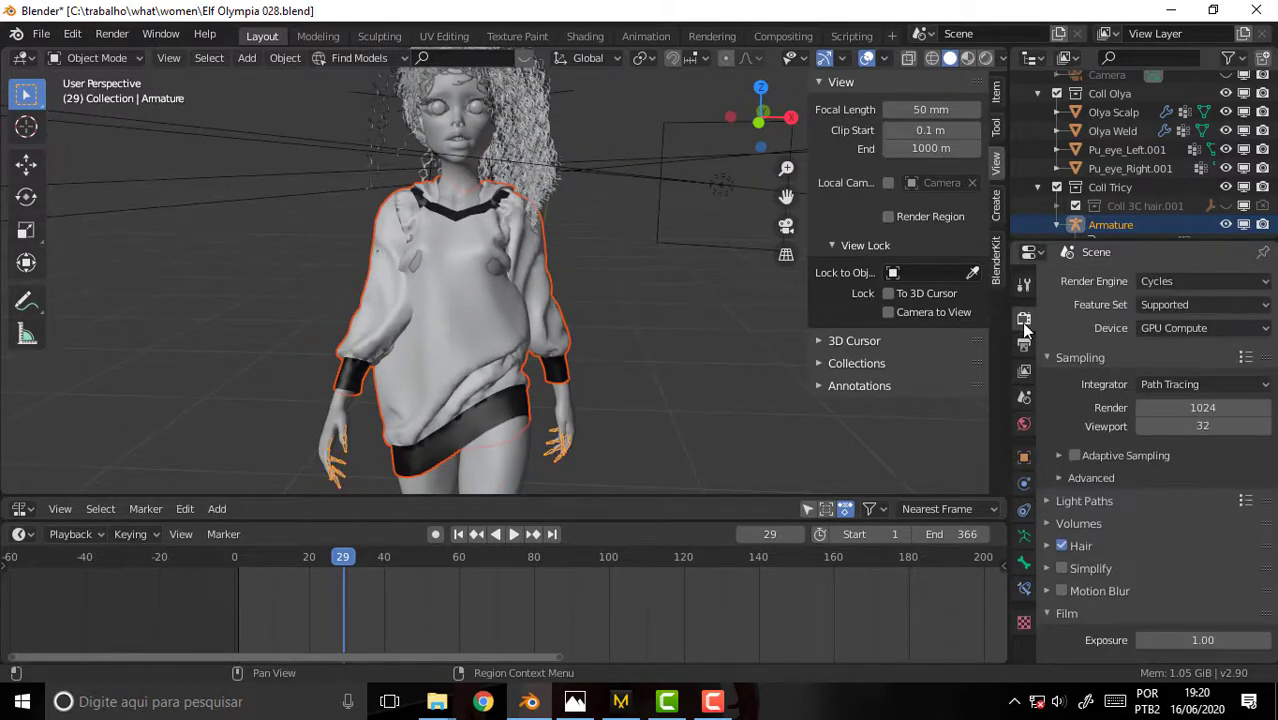
{"action": "left_click", "coordinate": [1212, 409]}
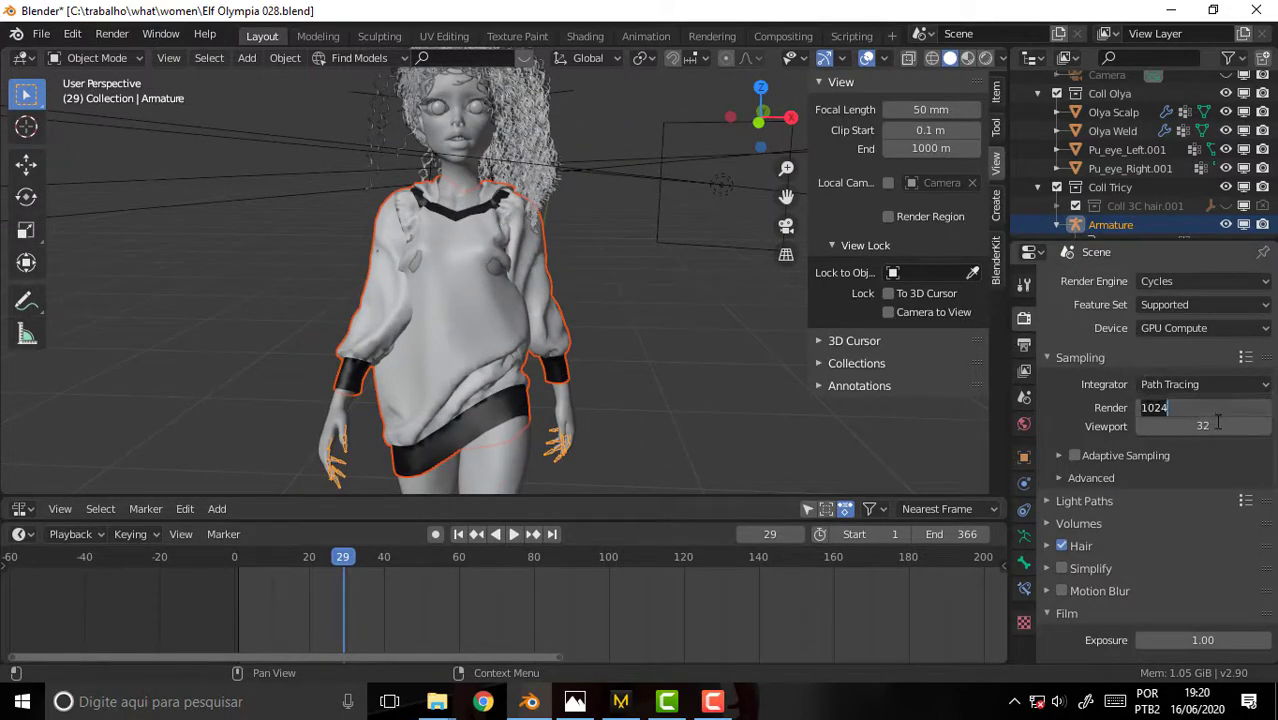
{"action": "type", "text": "128"}
{"action": "key", "text": "Return"}
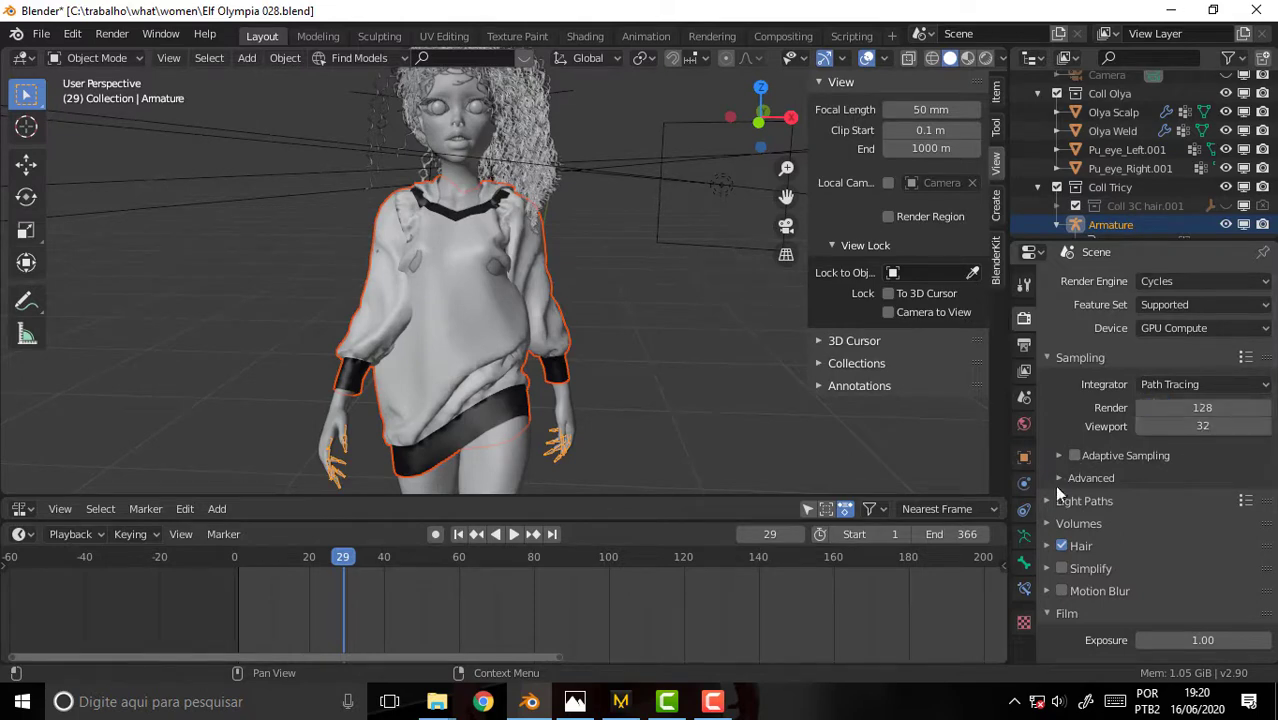
Set the output resolution to 800×800 px and view through the scene camera.
{"action": "left_click", "coordinate": [1024, 346]}
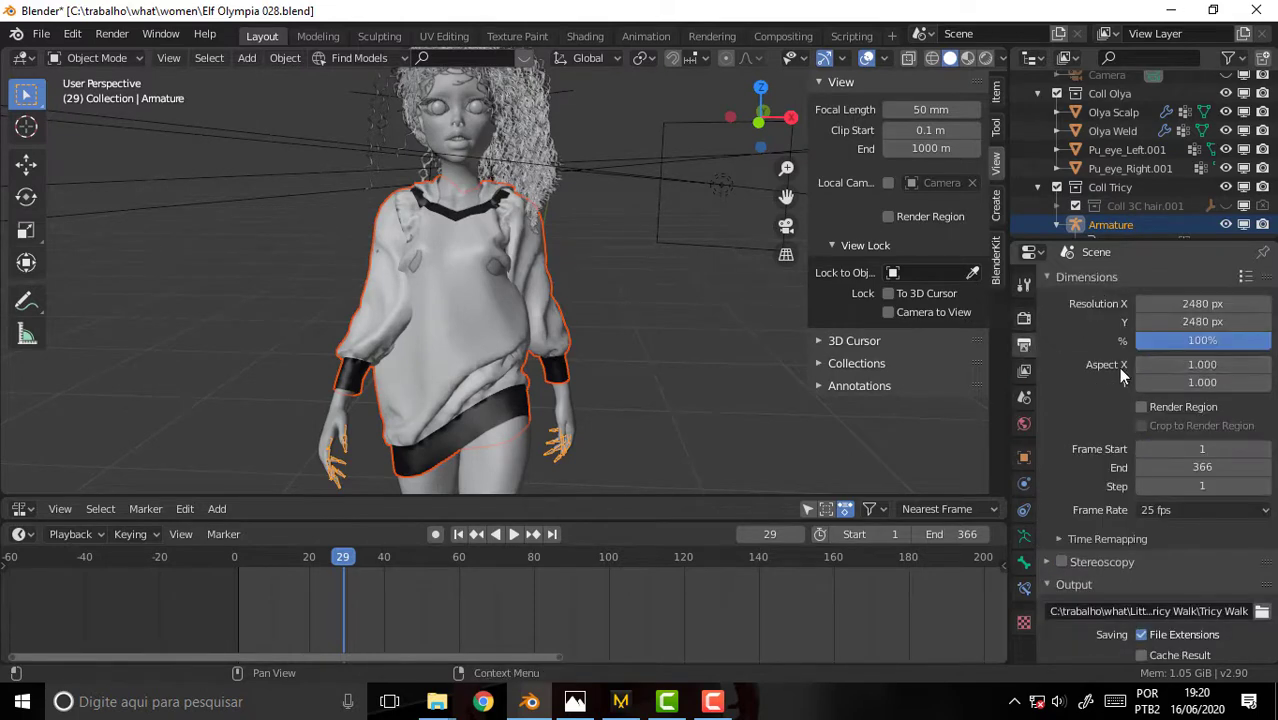
{"action": "left_click", "coordinate": [1200, 304]}
{"action": "type", "text": "800"}
{"action": "key", "text": "Tab"}
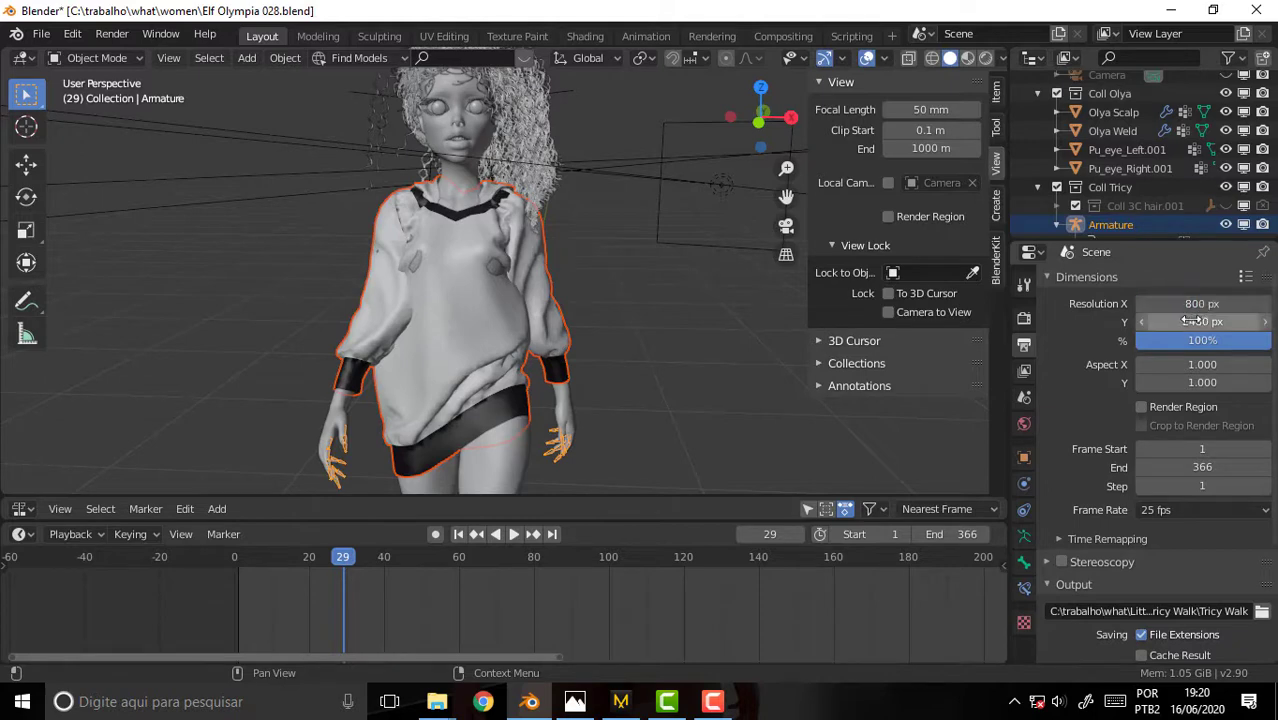
{"action": "type", "text": "800"}
{"action": "key", "text": "Return"}
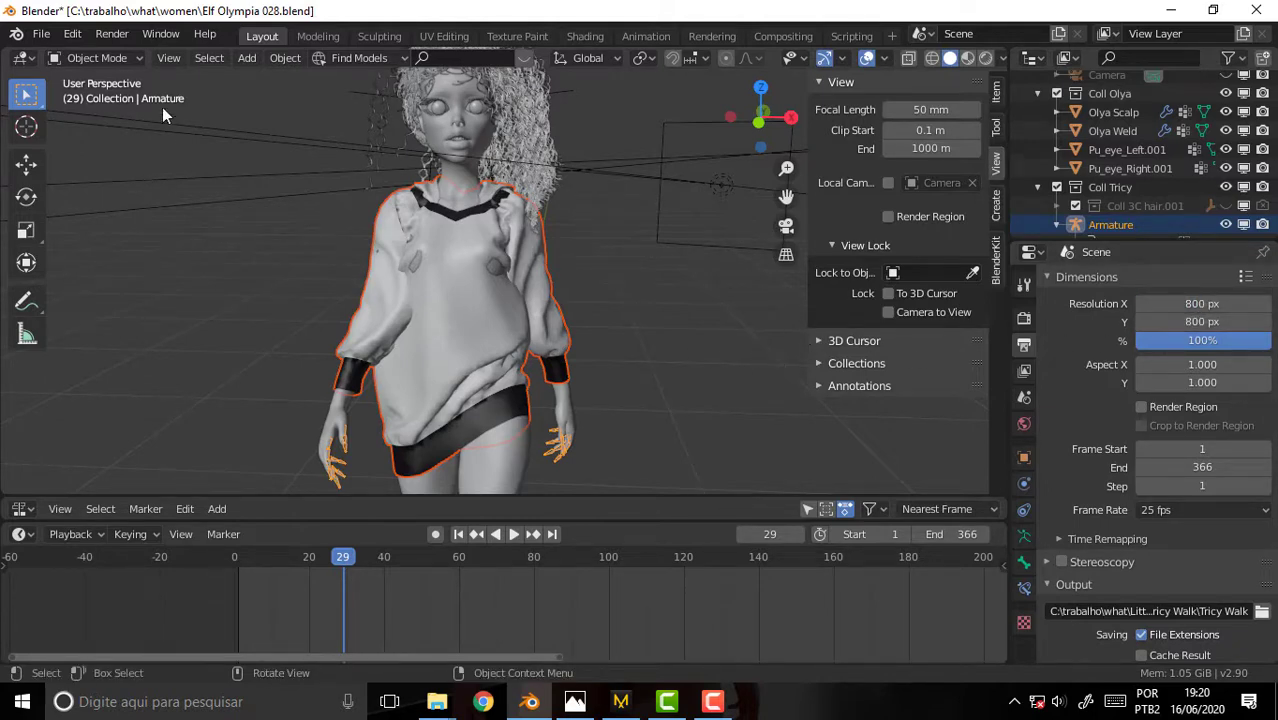
{"action": "key", "text": "KP_0"}
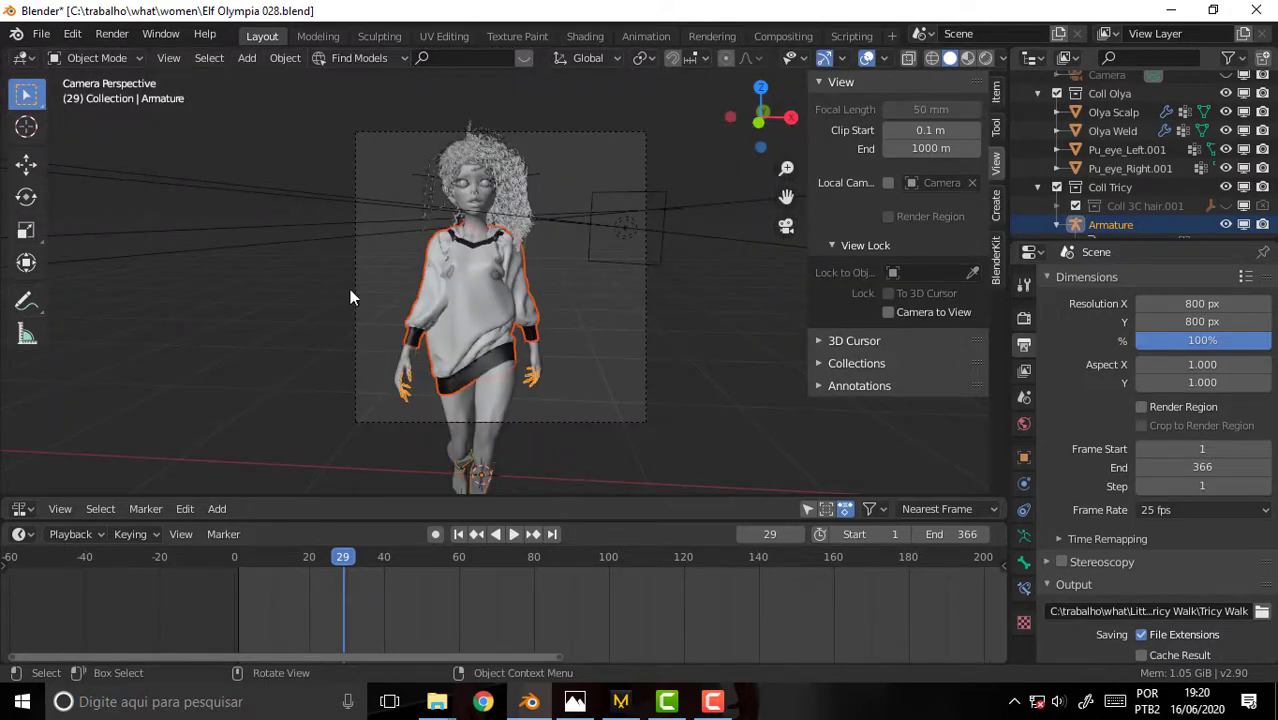
Render frame 29 of the character in the orange jacket with Render Image.
{"action": "left_click", "coordinate": [111, 33]}
{"action": "left_click", "coordinate": [120, 52]}
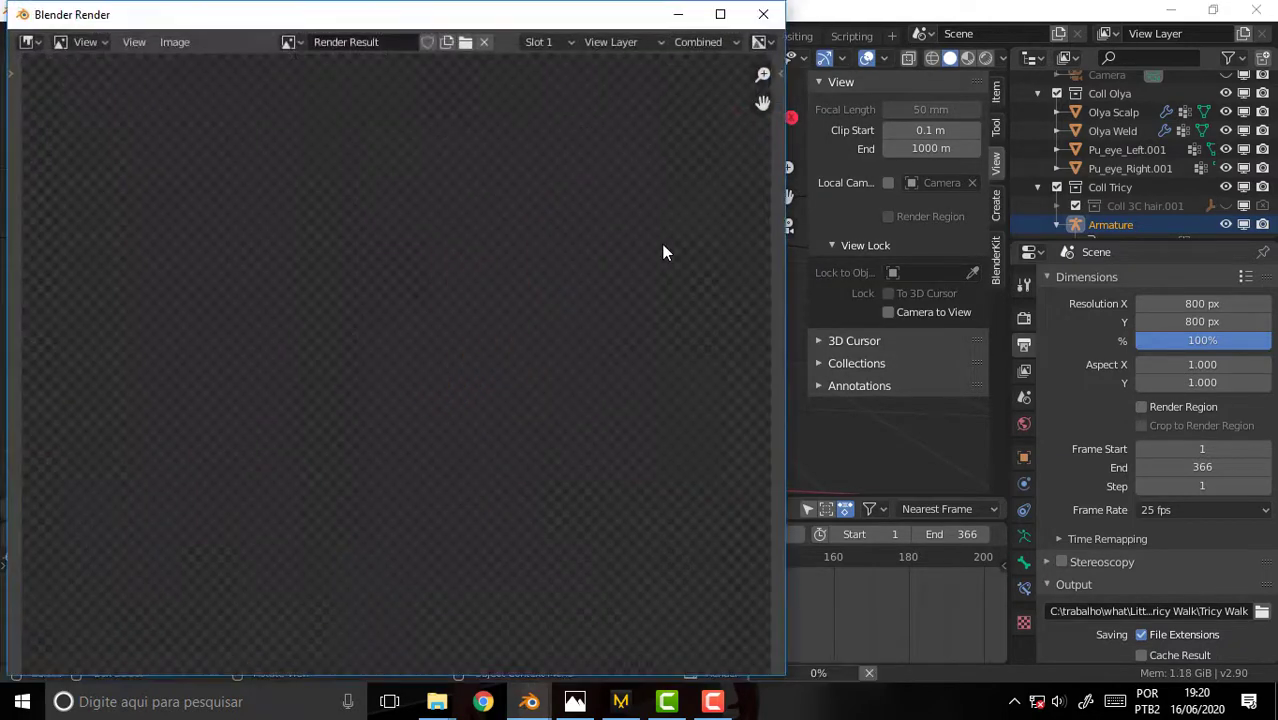
{"action": "scroll", "coordinate": [668, 253], "scroll_direction": "down", "scroll_amount": 1}
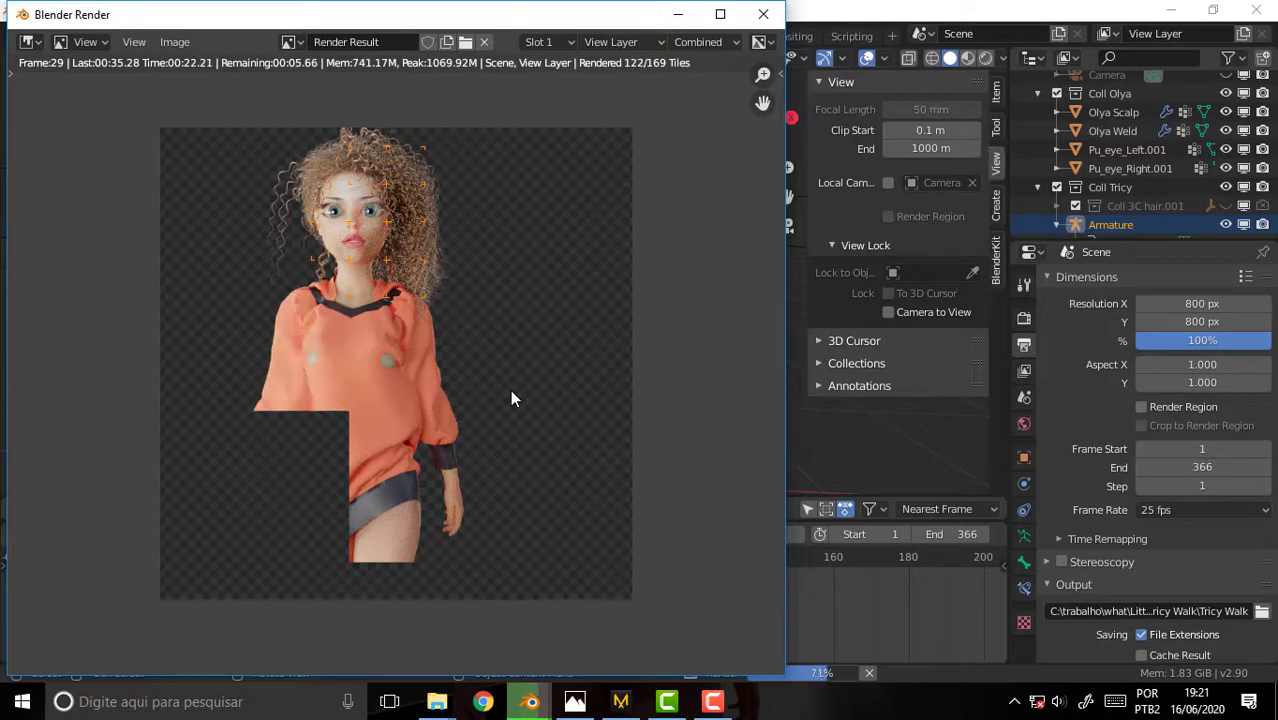
{"action": "left_click", "coordinate": [576, 702]}
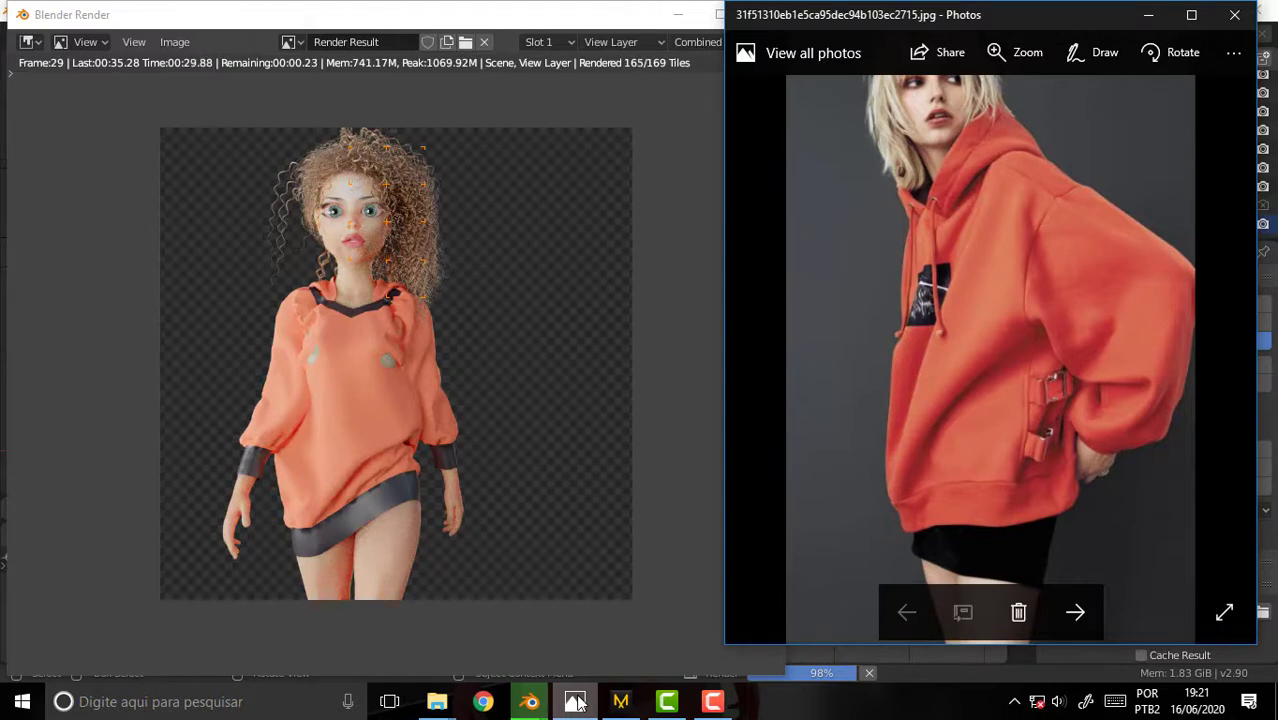
{"action": "left_click", "coordinate": [575, 701]}
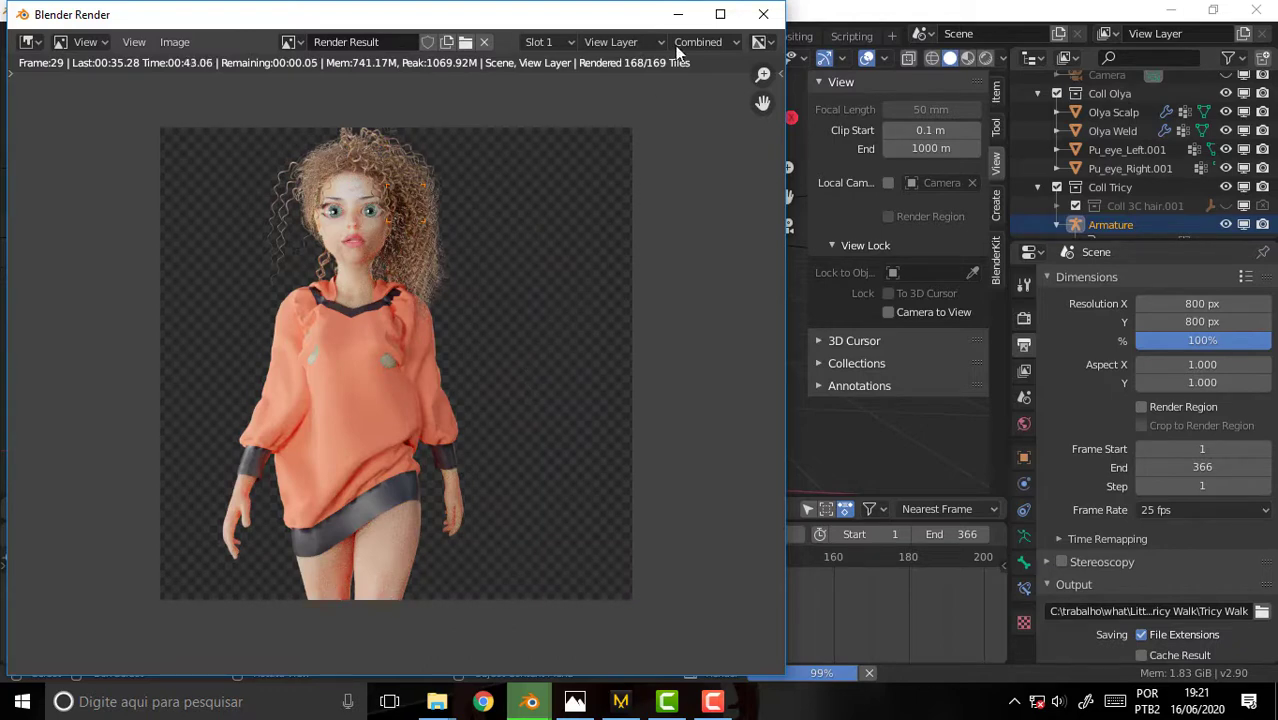
Close the render window, select the jacket, and put it in Weight Paint mode.
{"action": "left_click", "coordinate": [763, 14]}
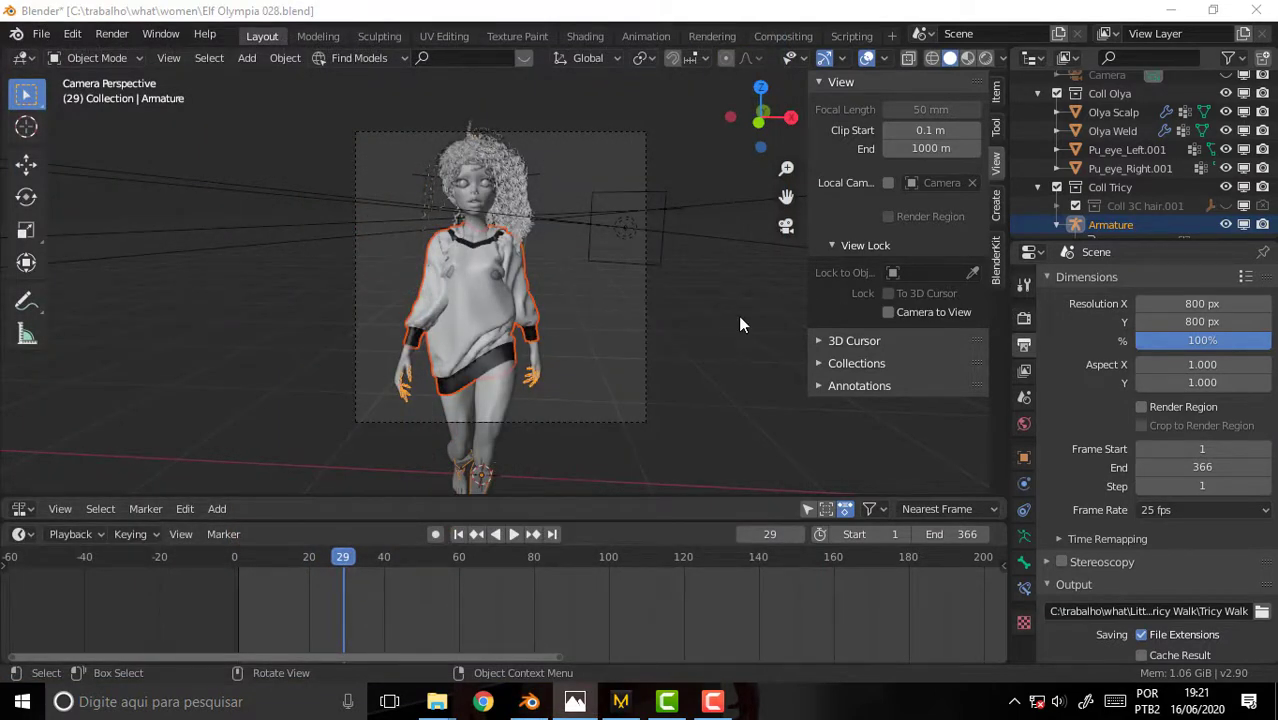
{"action": "scroll", "coordinate": [740, 323], "scroll_direction": "up", "scroll_amount": 4}
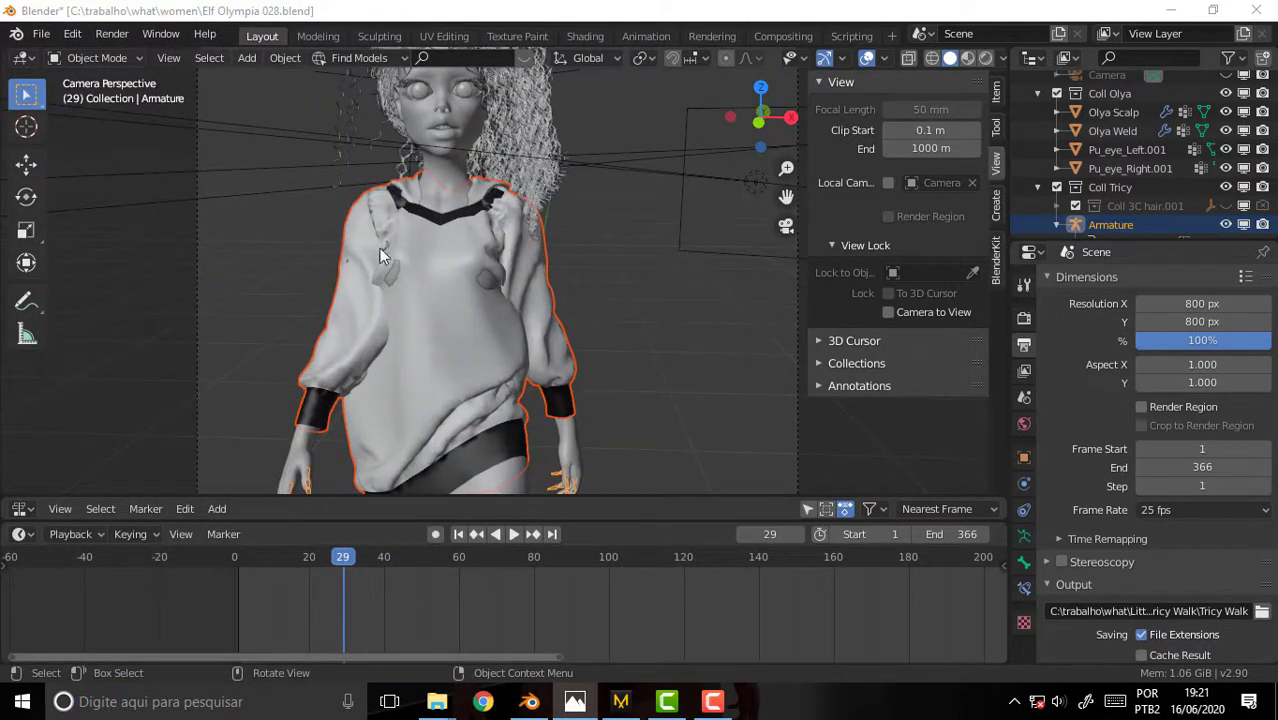
{"action": "left_click", "coordinate": [132, 57]}
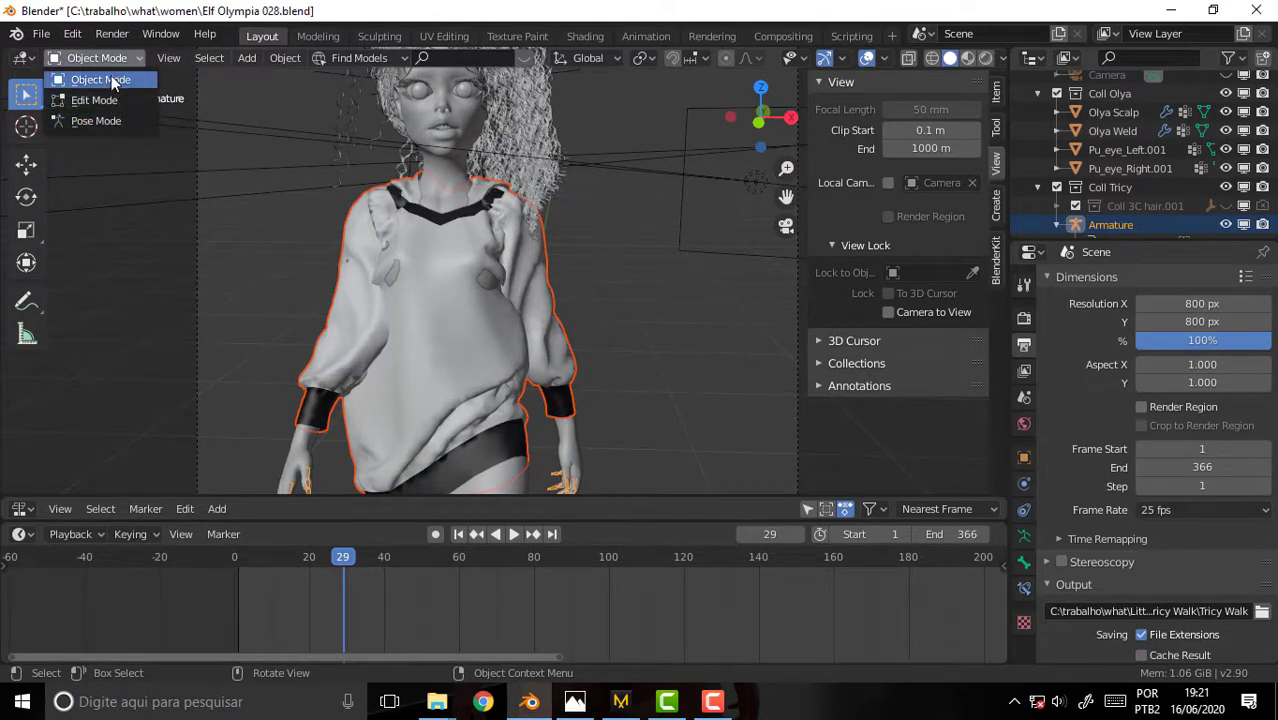
{"action": "left_click", "coordinate": [443, 266]}
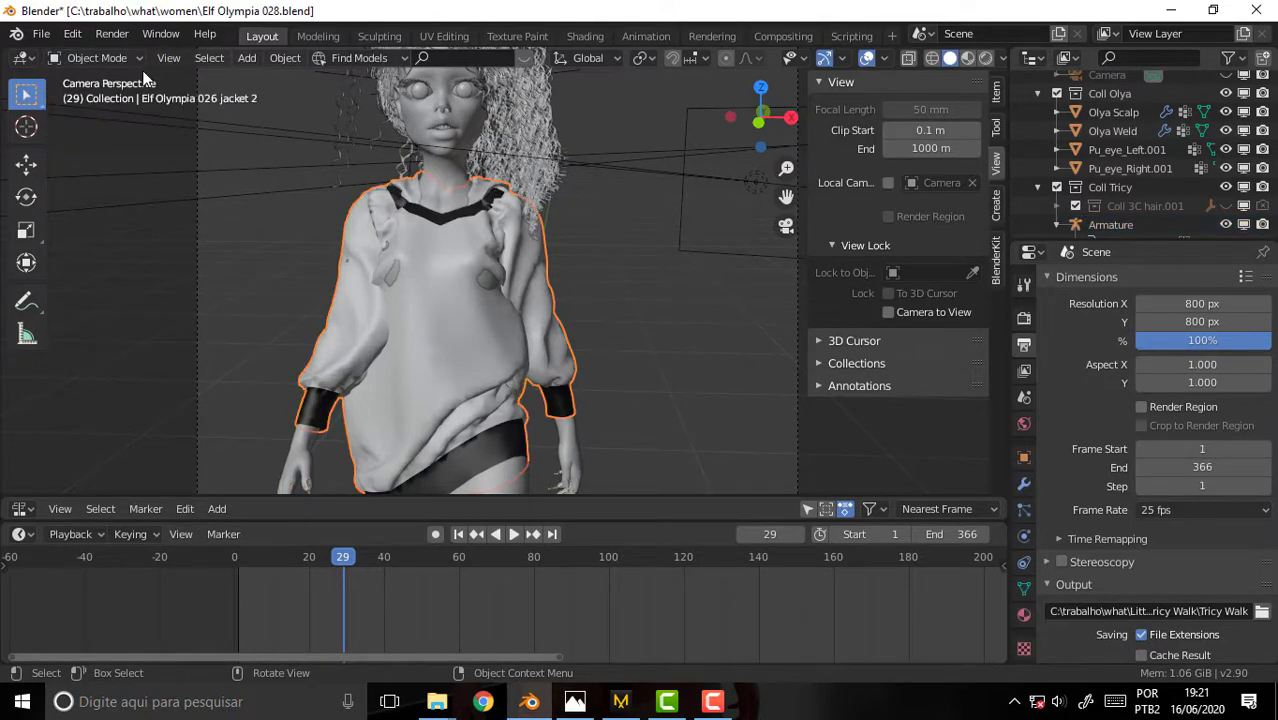
{"action": "left_click", "coordinate": [109, 56]}
{"action": "left_click", "coordinate": [111, 156]}
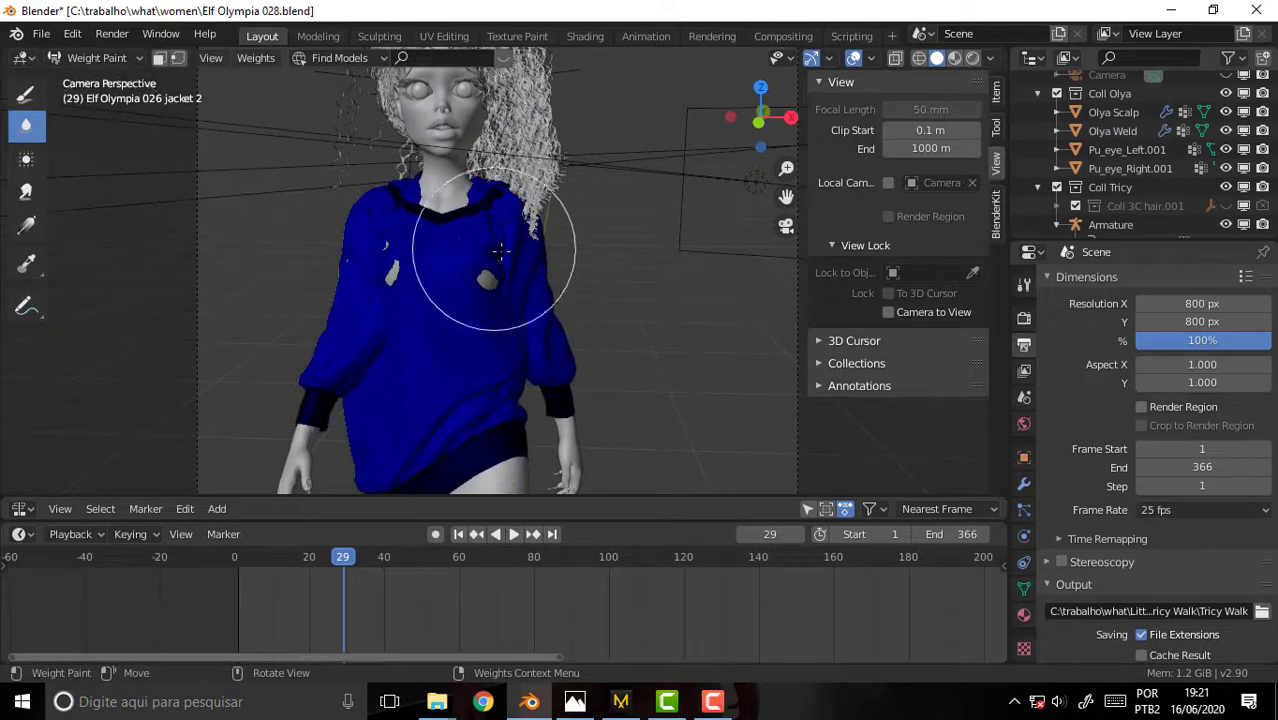
Switch the jacket to Sculpt Mode and smooth its chest bumps with the Smooth brush.
{"action": "left_click", "coordinate": [104, 59]}
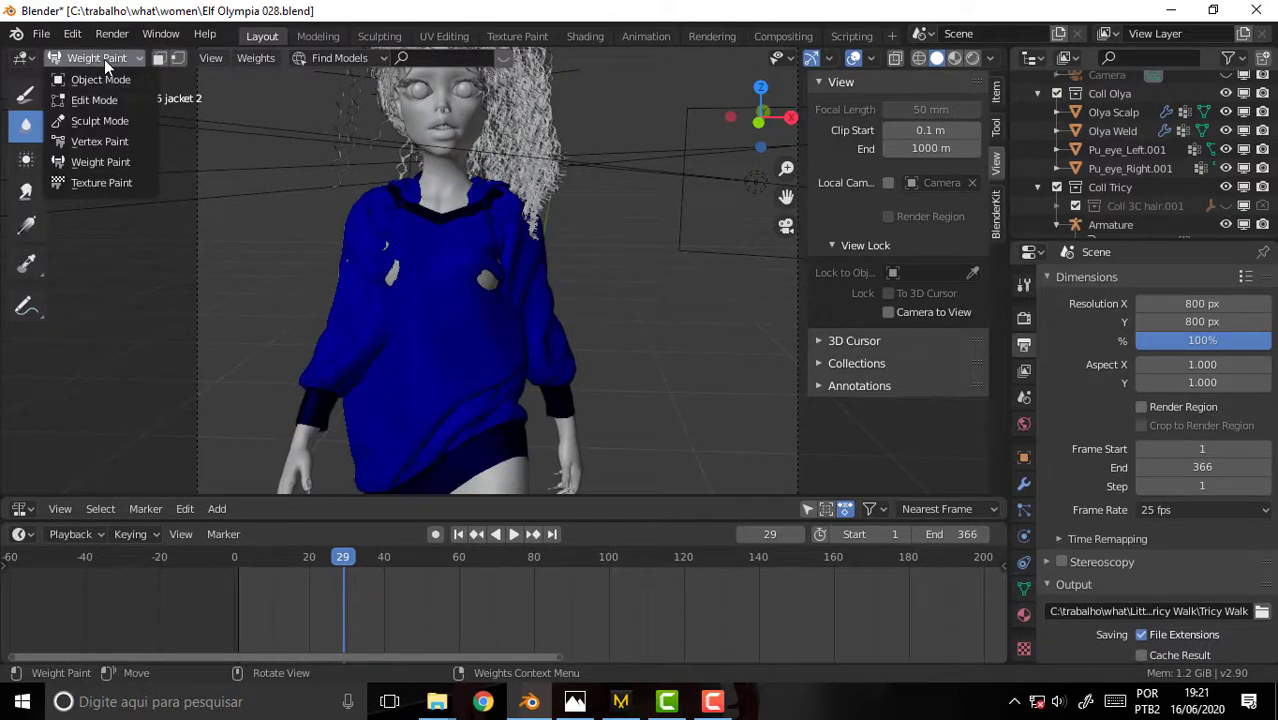
{"action": "left_click", "coordinate": [111, 121]}
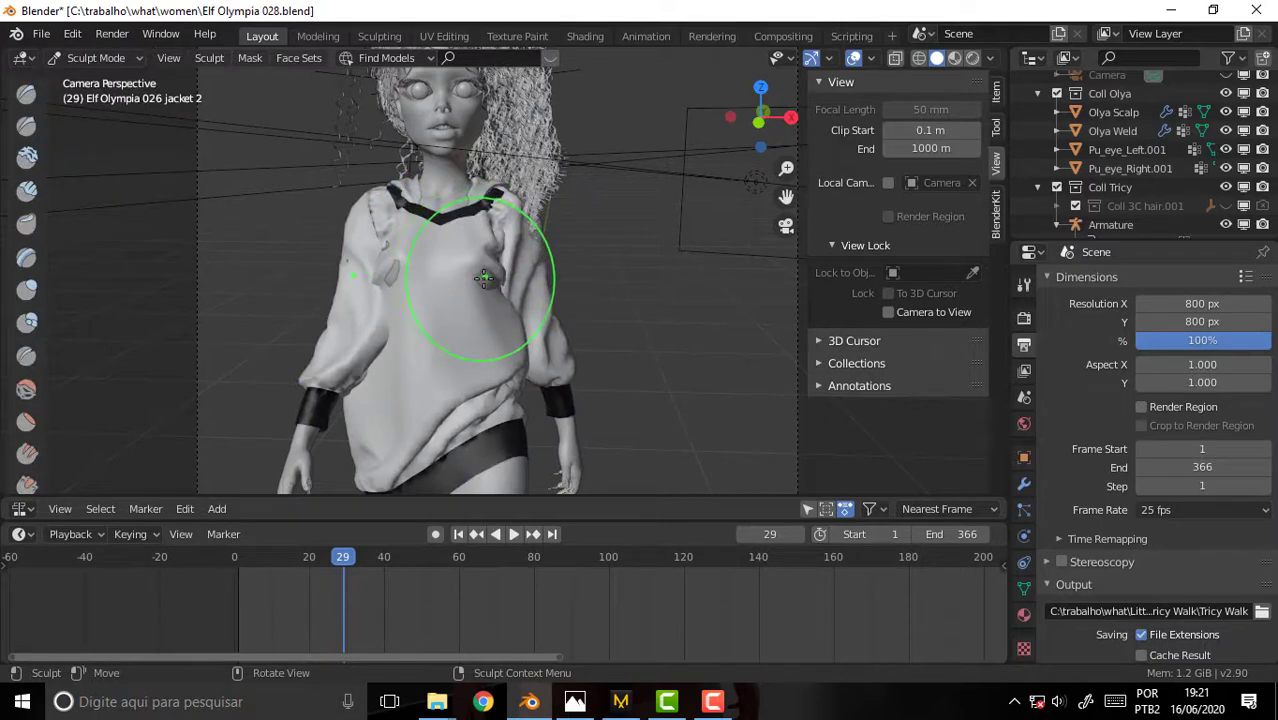
{"action": "left_click", "coordinate": [27, 289]}
{"action": "left_click_drag", "start_coordinate": [532, 230], "coordinate": [484, 283]}
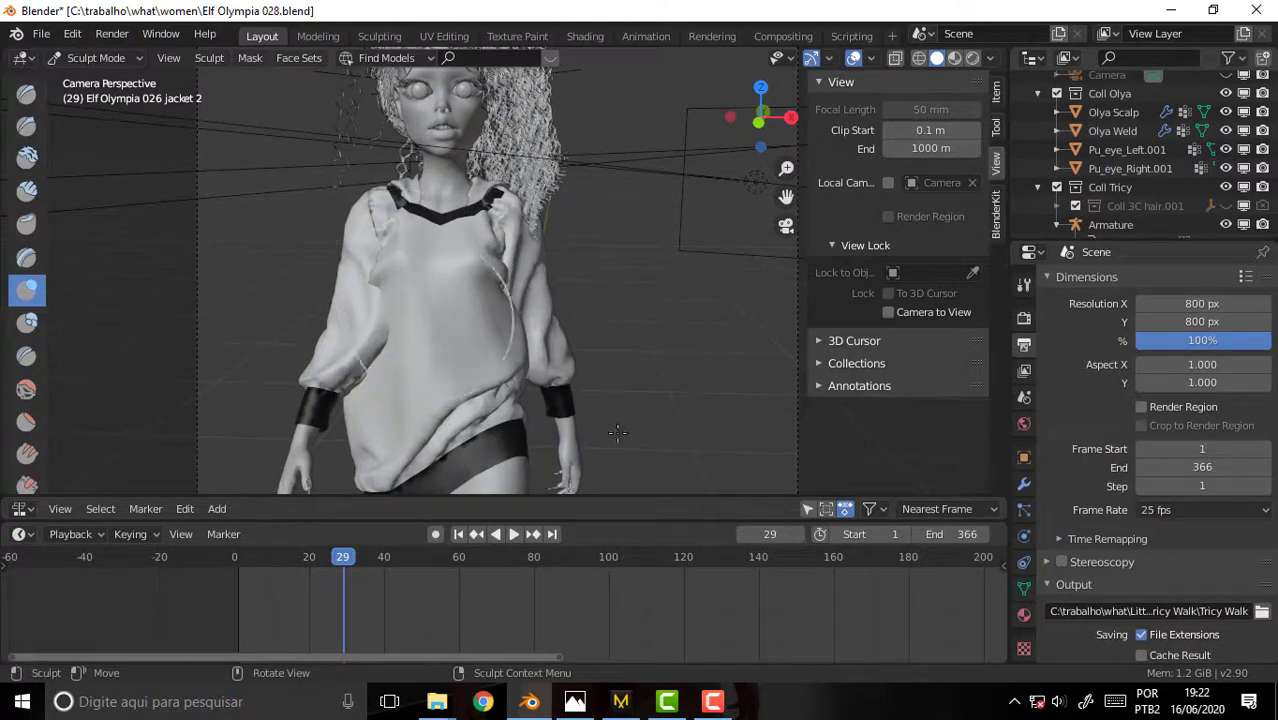
{"action": "left_click", "coordinate": [74, 35]}
Return to Object Mode, test-render the frame, and show the jacket's FABRIC material settings.
{"action": "left_click", "coordinate": [96, 58]}
{"action": "left_click", "coordinate": [103, 79]}
{"action": "left_click", "coordinate": [112, 33]}
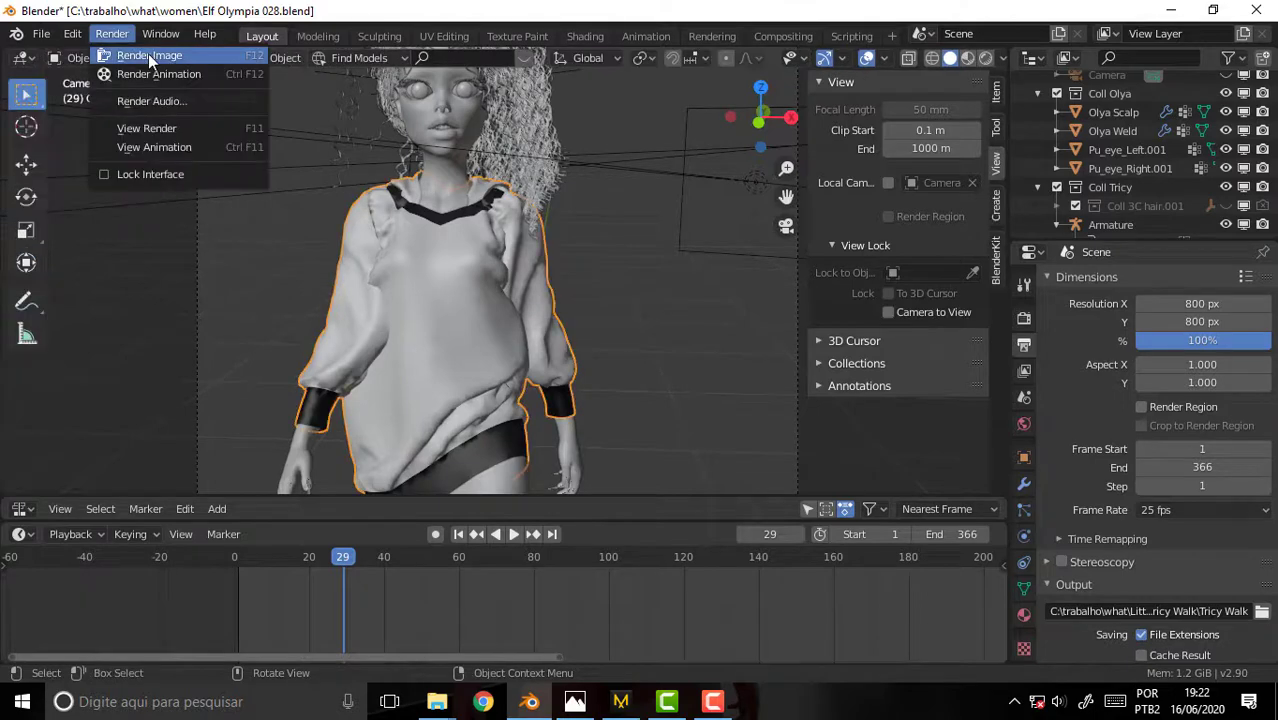
{"action": "left_click", "coordinate": [148, 53]}
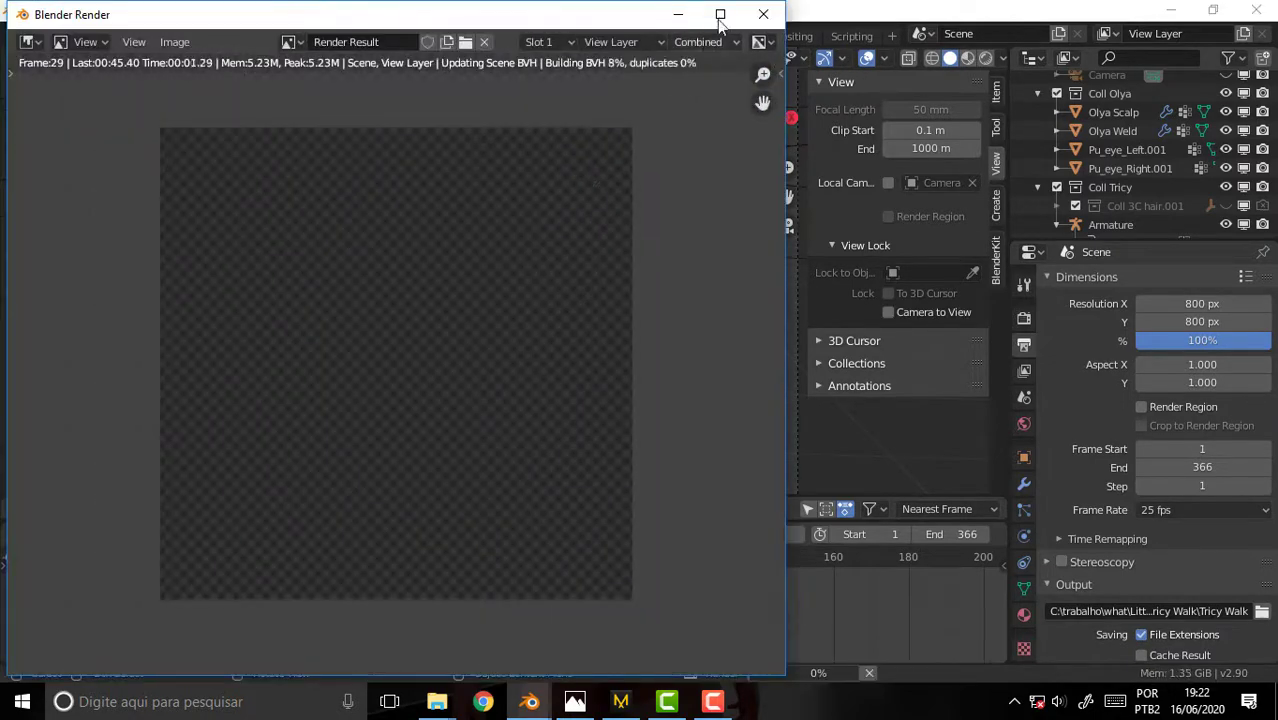
{"action": "left_click", "coordinate": [764, 14]}
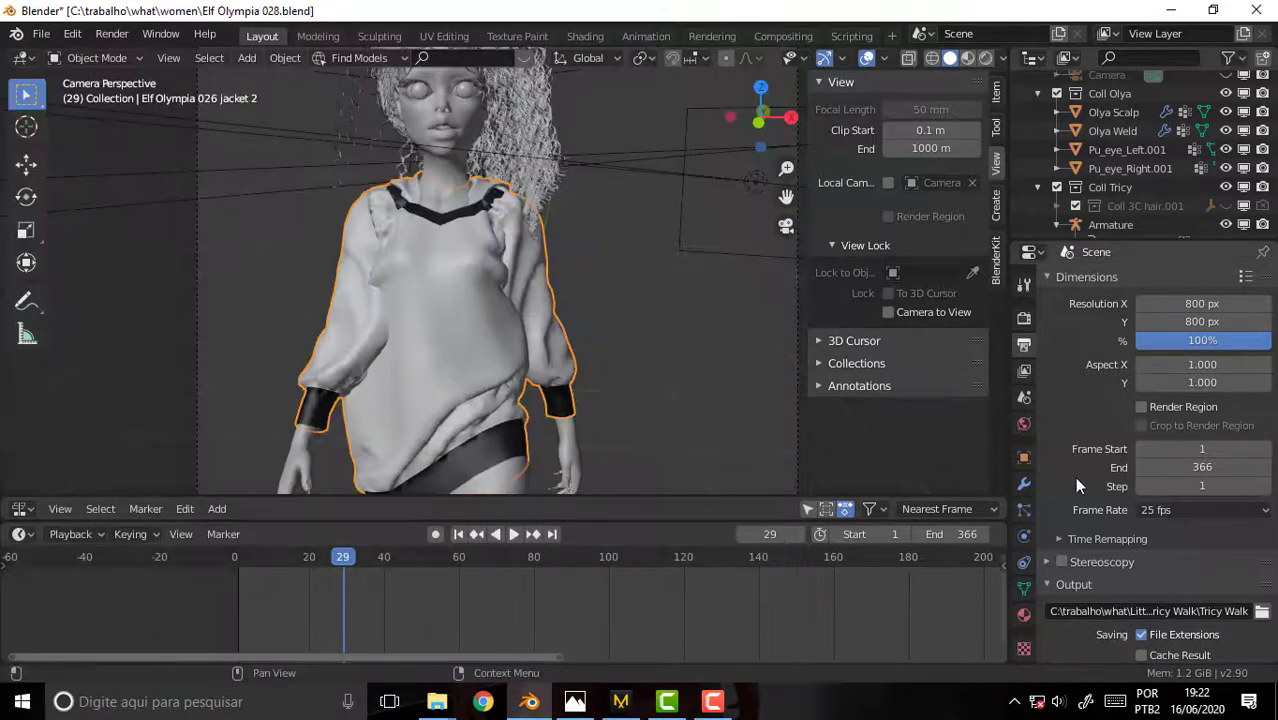
{"action": "left_click", "coordinate": [1024, 615]}
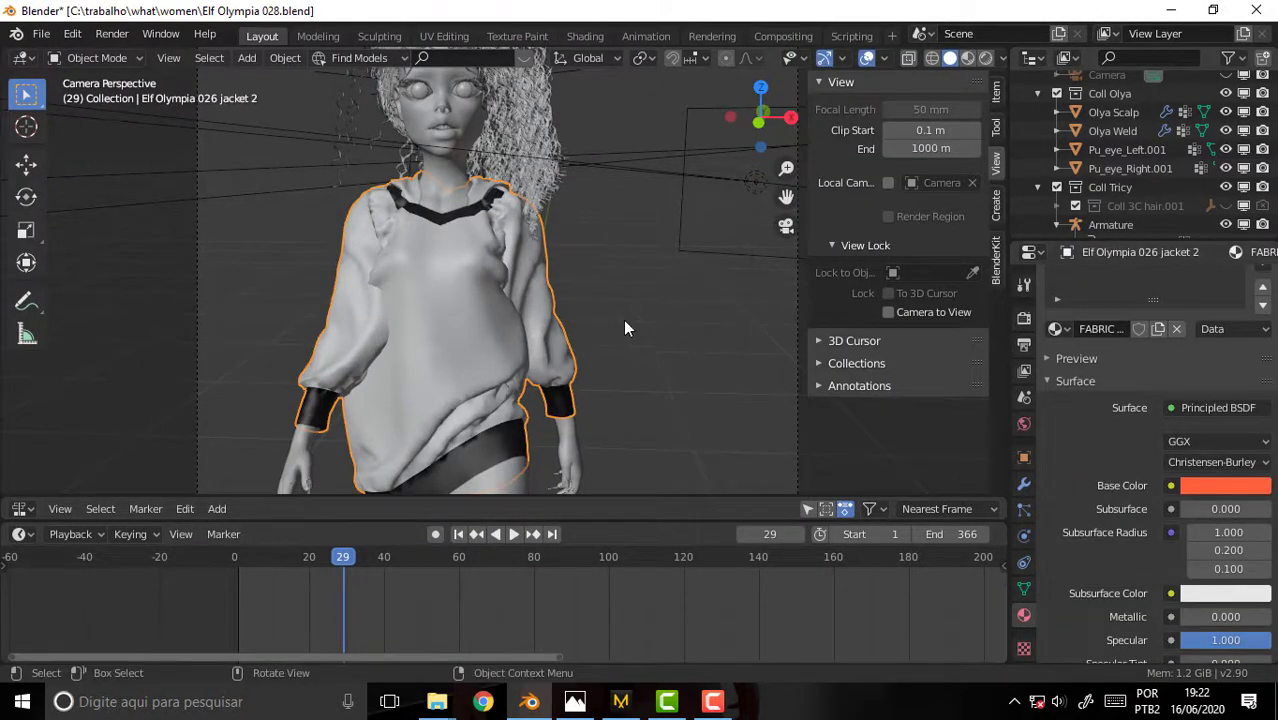
Make separate copies of the jacket's orange FABRIC and dark degra trim materials.
{"action": "left_click", "coordinate": [115, 61]}
{"action": "left_click", "coordinate": [113, 58]}
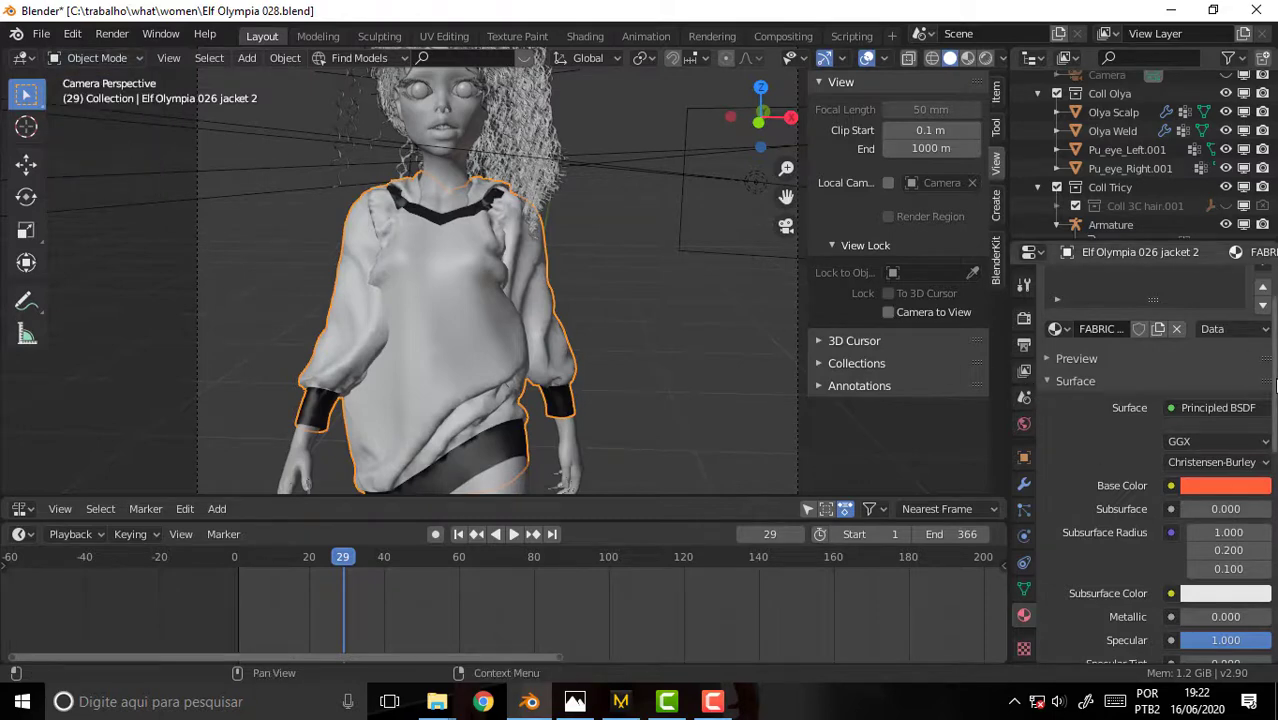
{"action": "scroll", "coordinate": [1075, 310], "scroll_direction": "up", "scroll_amount": 2}
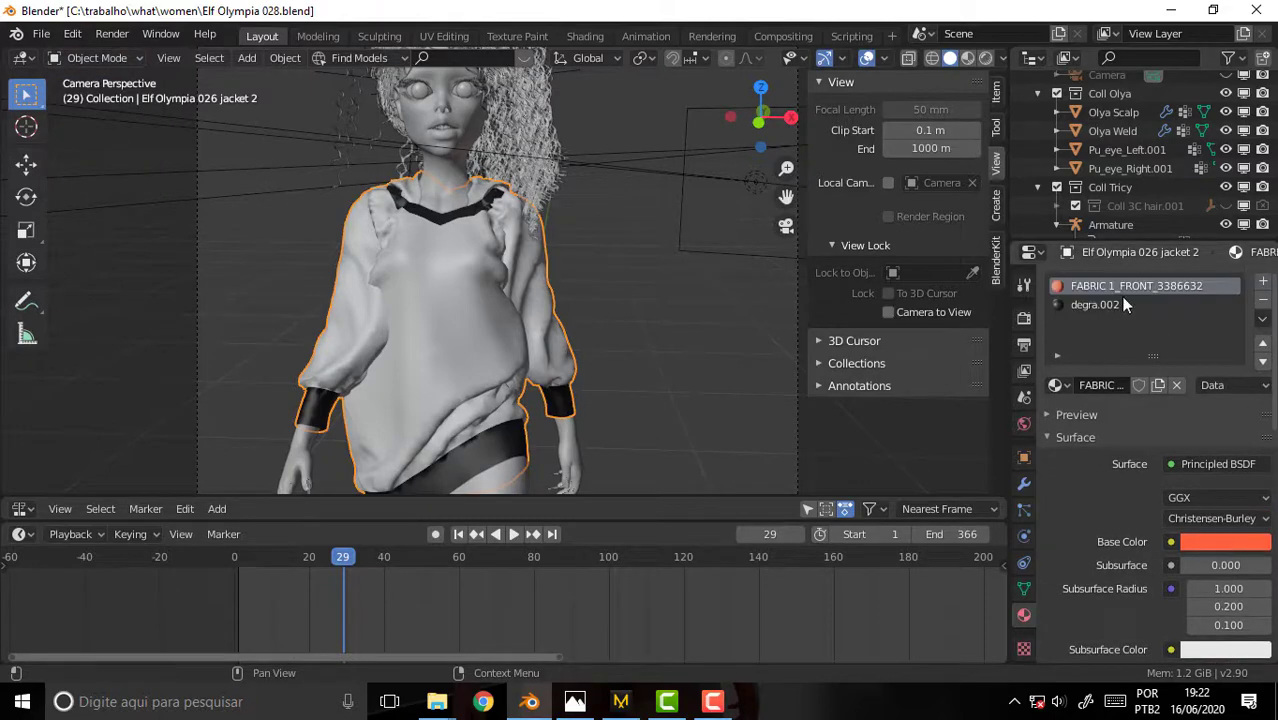
{"action": "left_click", "coordinate": [1062, 386]}
{"action": "left_click", "coordinate": [1155, 387]}
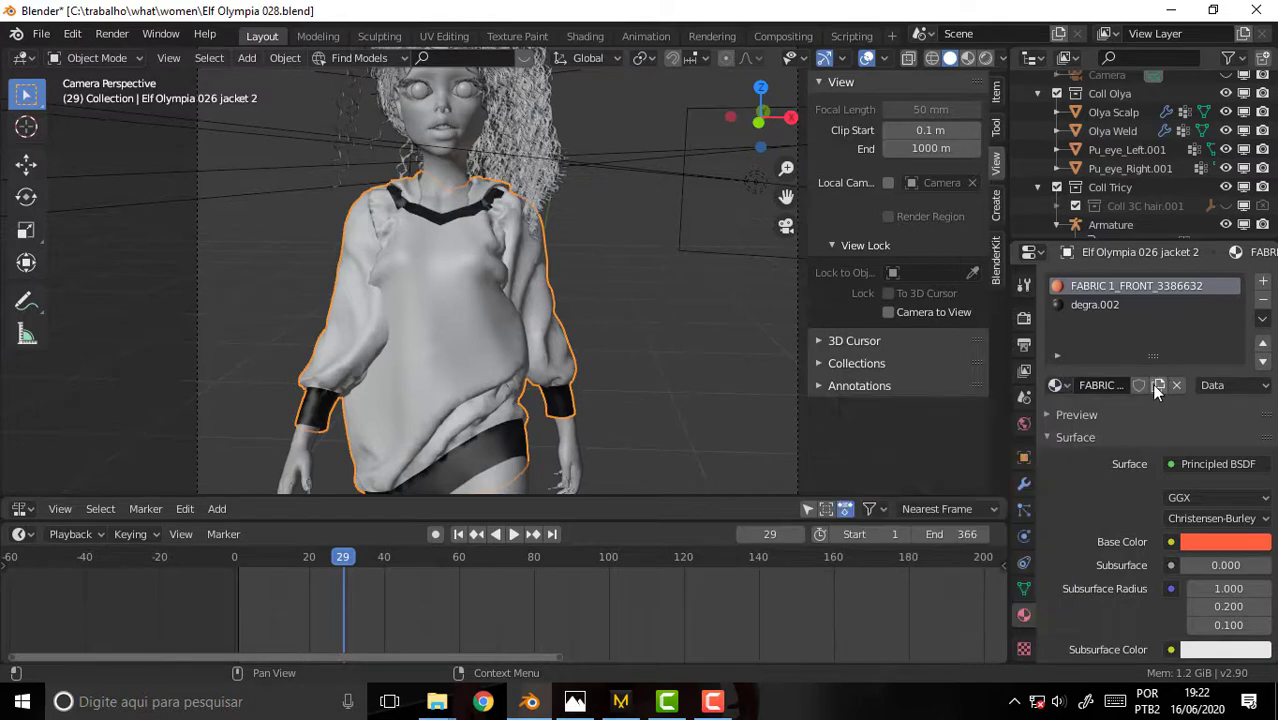
{"action": "left_click", "coordinate": [1158, 386]}
{"action": "left_click", "coordinate": [1091, 304]}
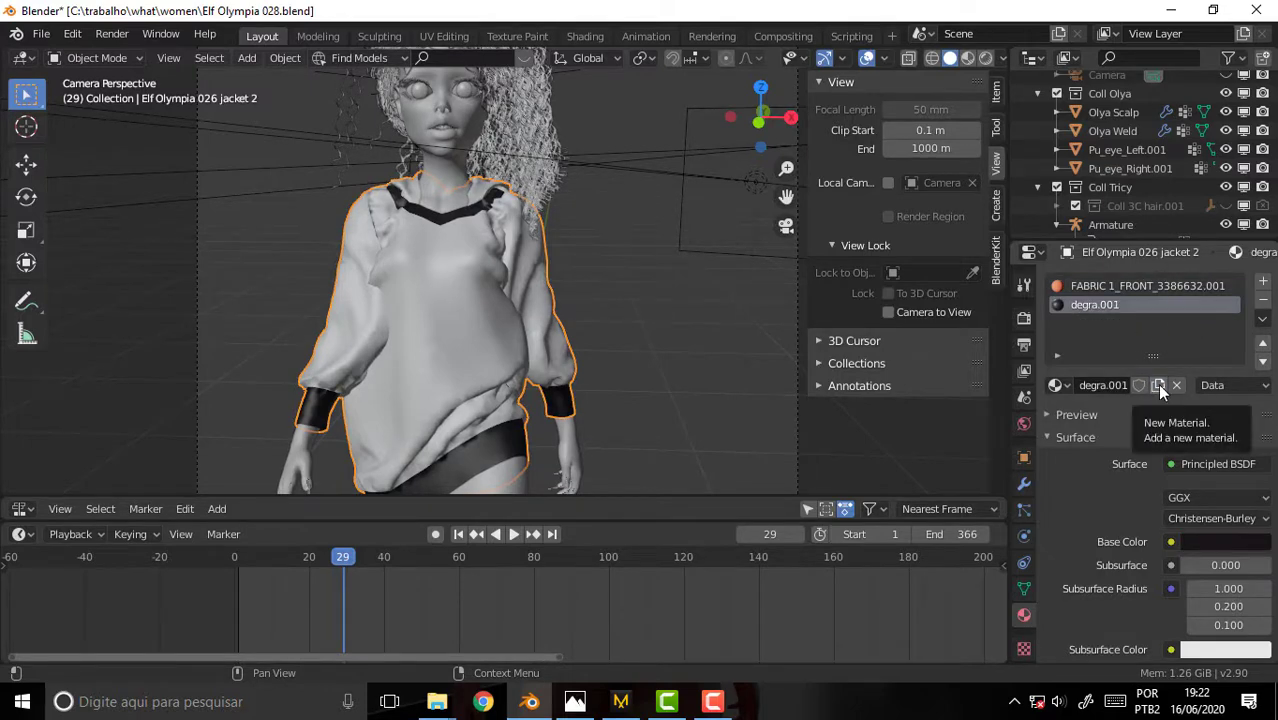
{"action": "left_click", "coordinate": [1159, 387]}
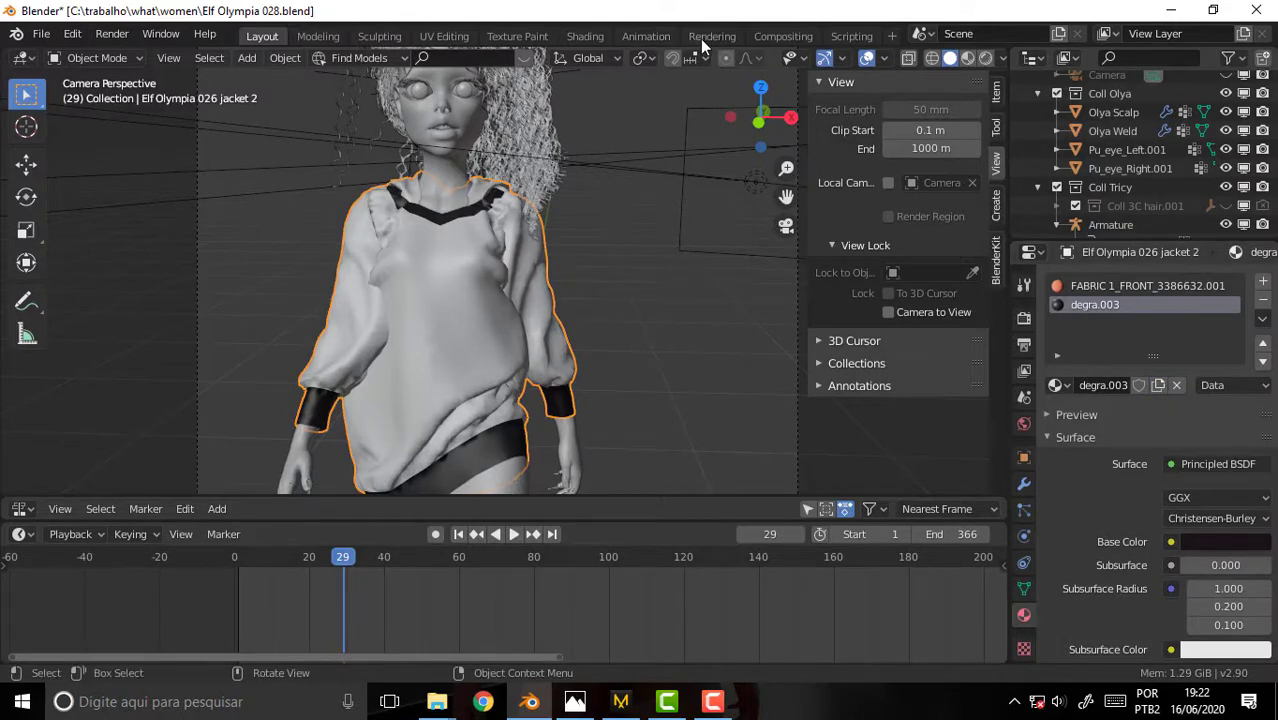
In Shading, set the degra.003 trim's Roughness and Specular to 1.000, then return to Layout.
{"action": "left_click", "coordinate": [585, 36]}
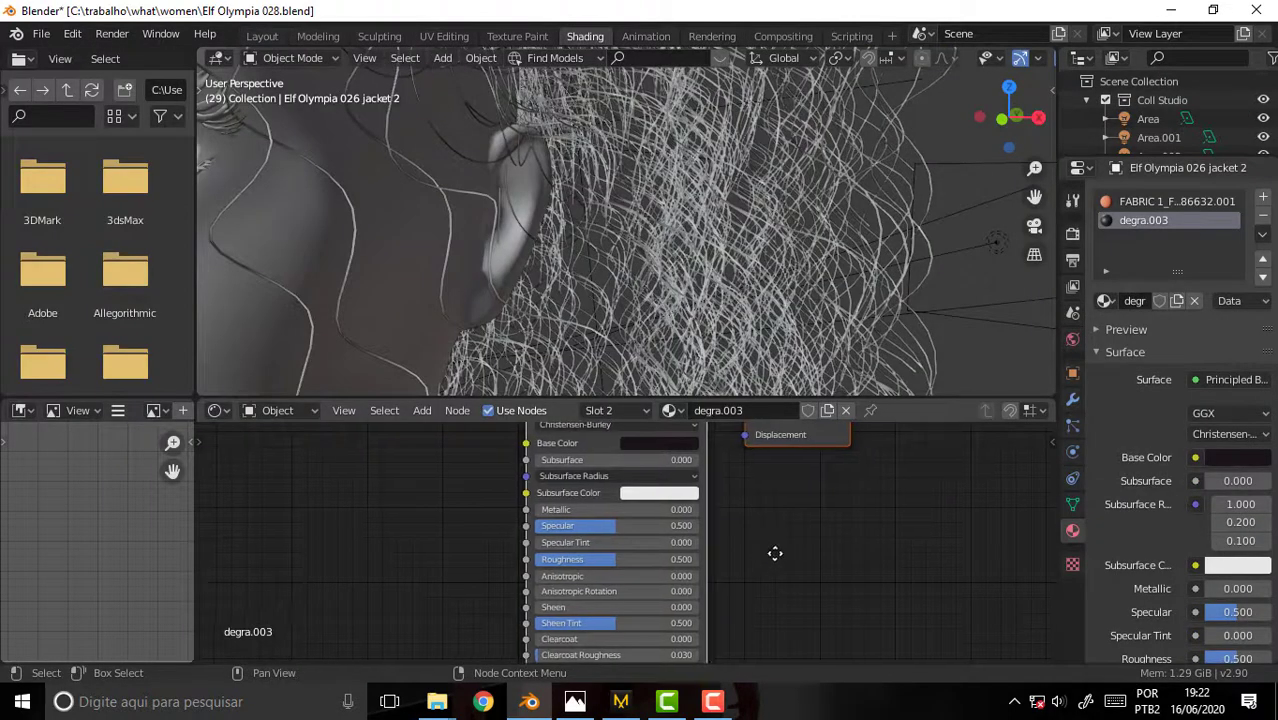
{"action": "scroll", "coordinate": [775, 553], "scroll_direction": "down", "scroll_amount": 3}
{"action": "scroll", "coordinate": [790, 558], "scroll_direction": "up", "scroll_amount": 3}
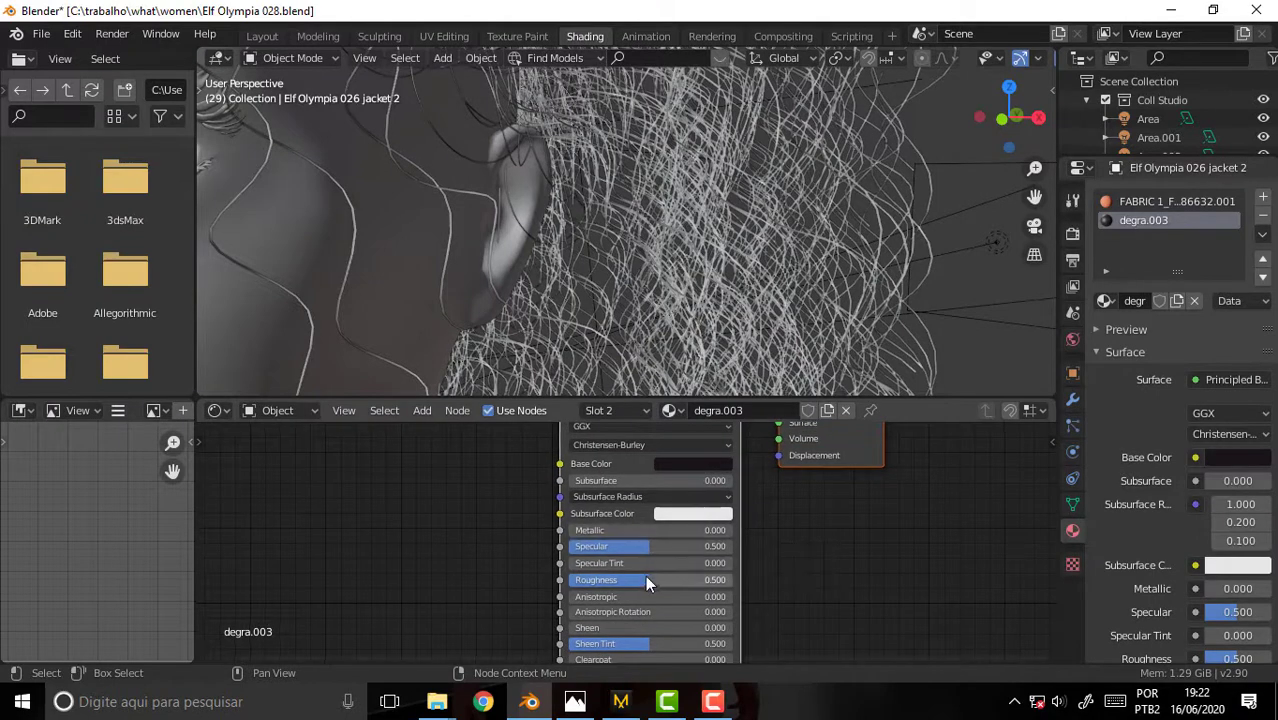
{"action": "left_click_drag", "start_coordinate": [645, 581], "coordinate": [732, 581]}
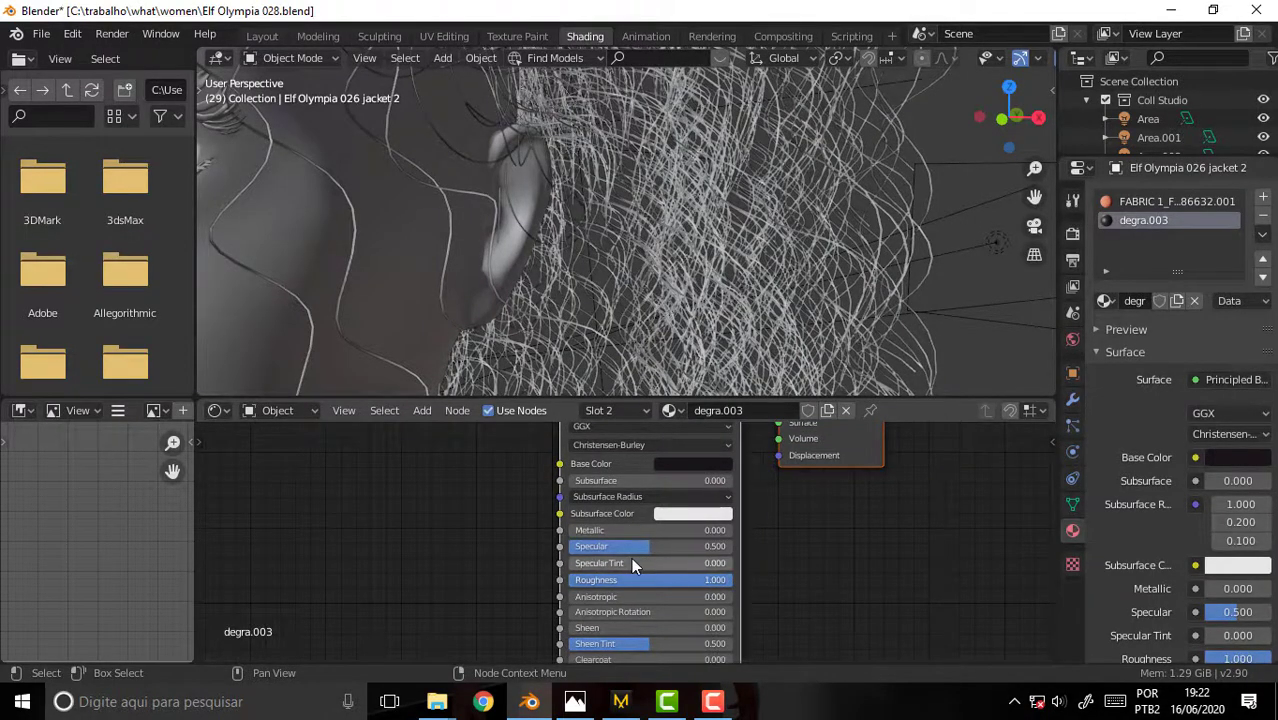
{"action": "left_click_drag", "start_coordinate": [652, 546], "coordinate": [732, 546]}
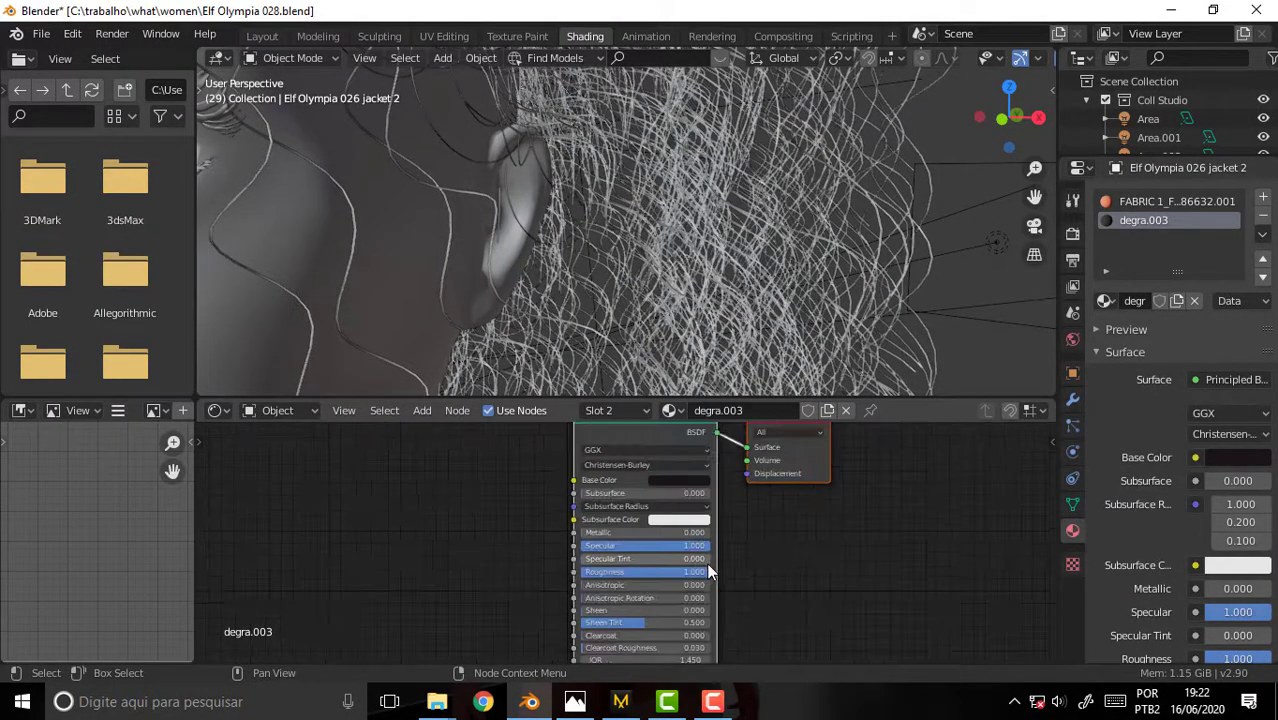
{"action": "left_click", "coordinate": [261, 35]}
Render frame 29 again to see the jacket with its matte dark trim.
{"action": "left_click", "coordinate": [112, 33]}
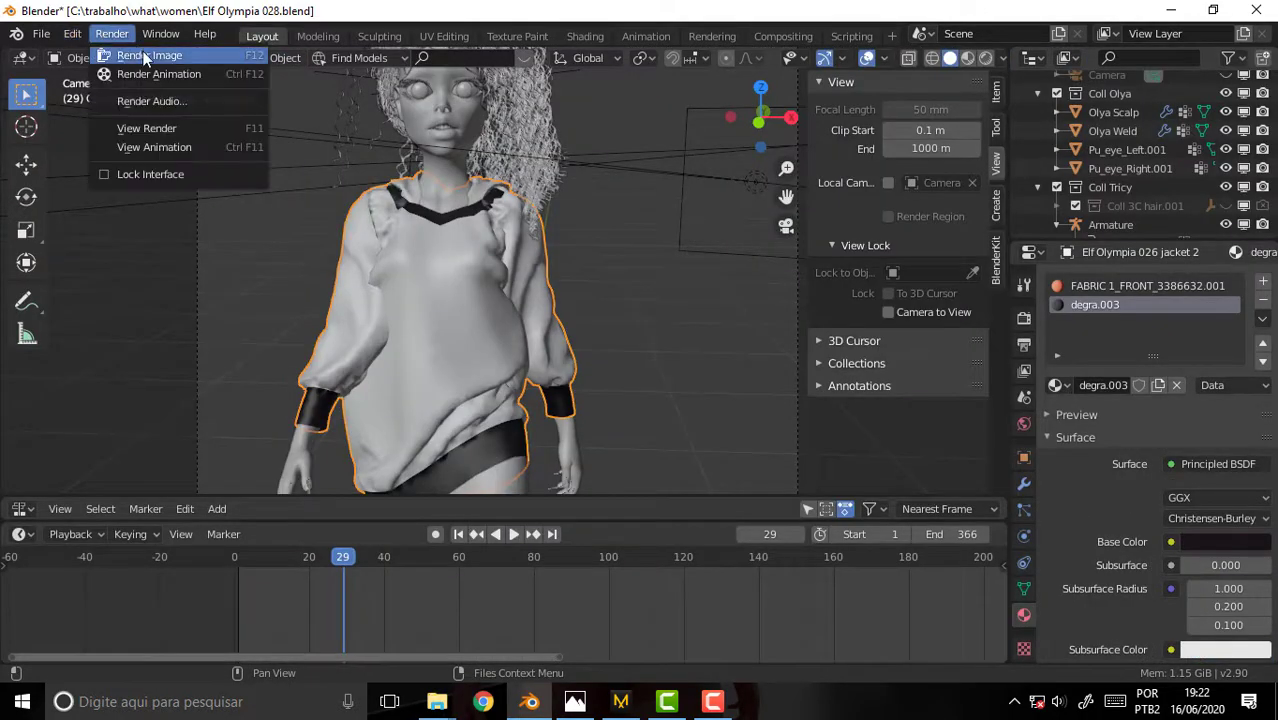
{"action": "left_click", "coordinate": [143, 51]}
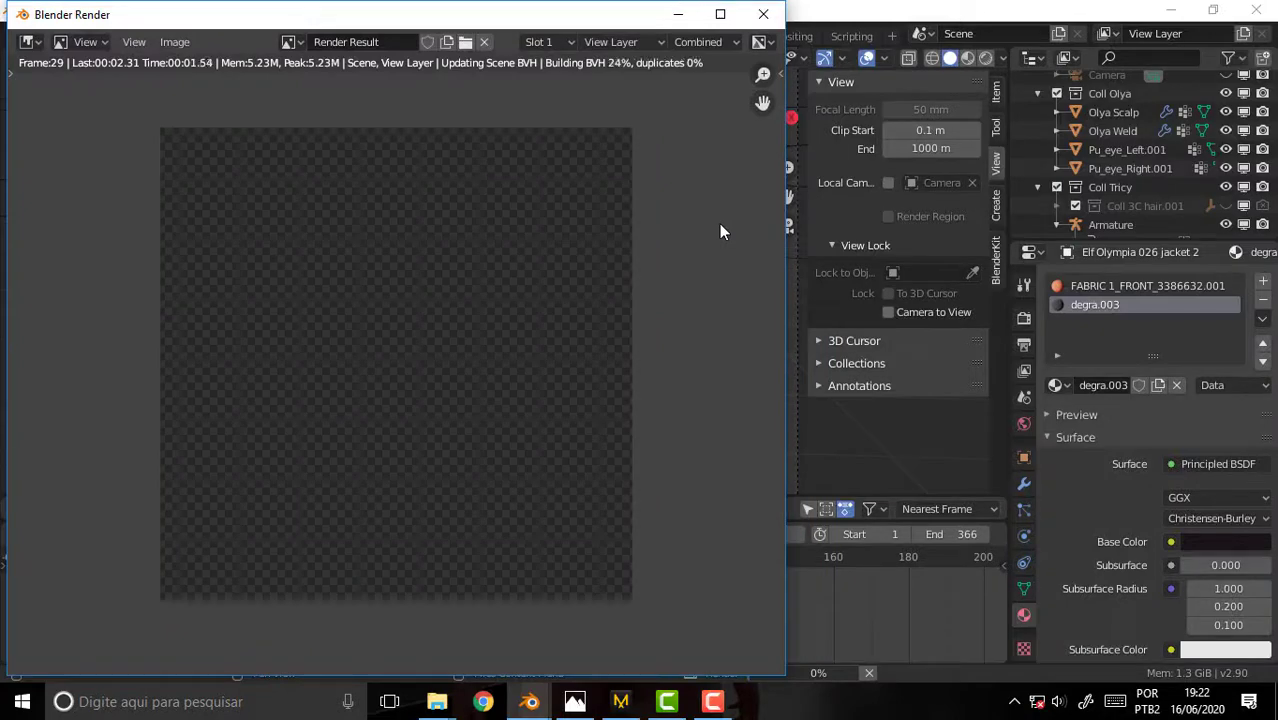